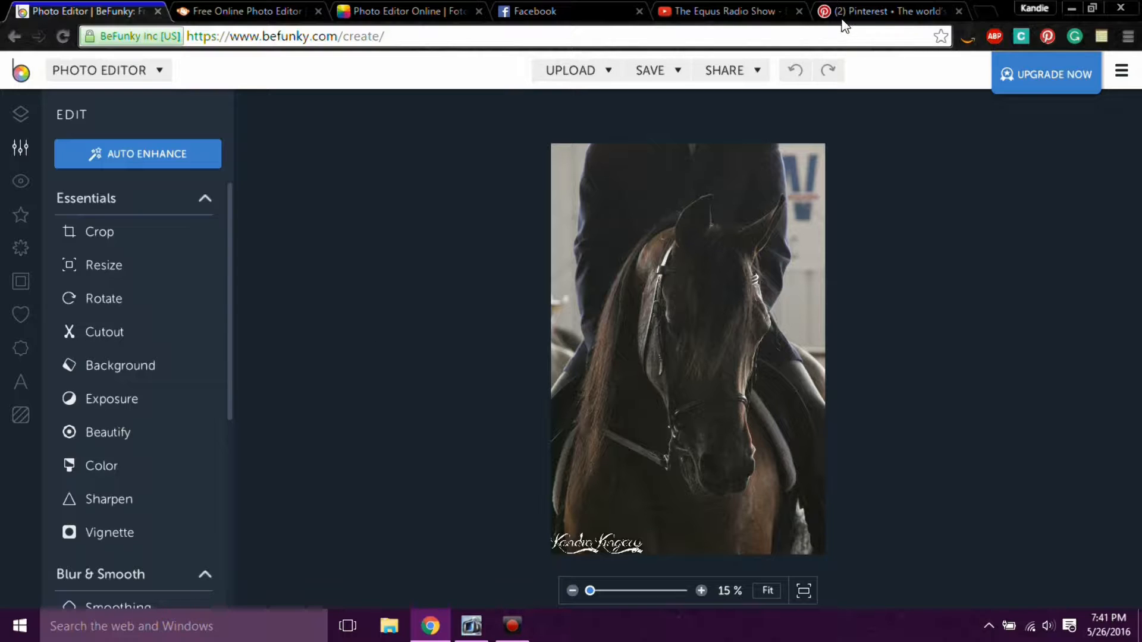
# - Close the Pinterest browser tab and view the photo editor's available upload sources
pyautogui.click(959, 11)
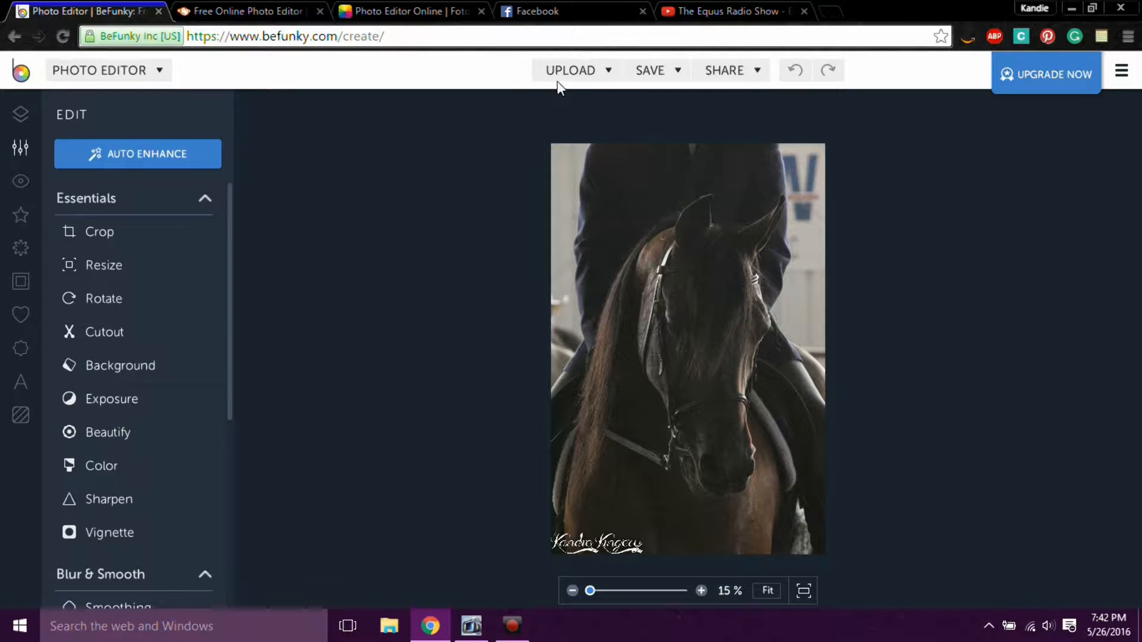
pyautogui.click(604, 79)
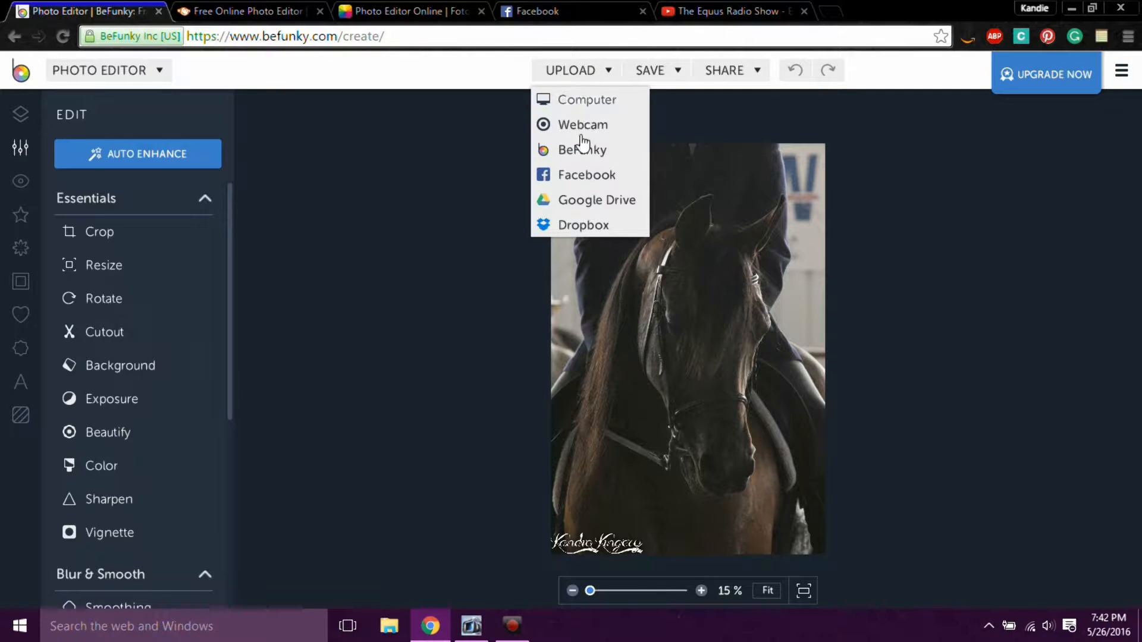
pyautogui.click(609, 79)
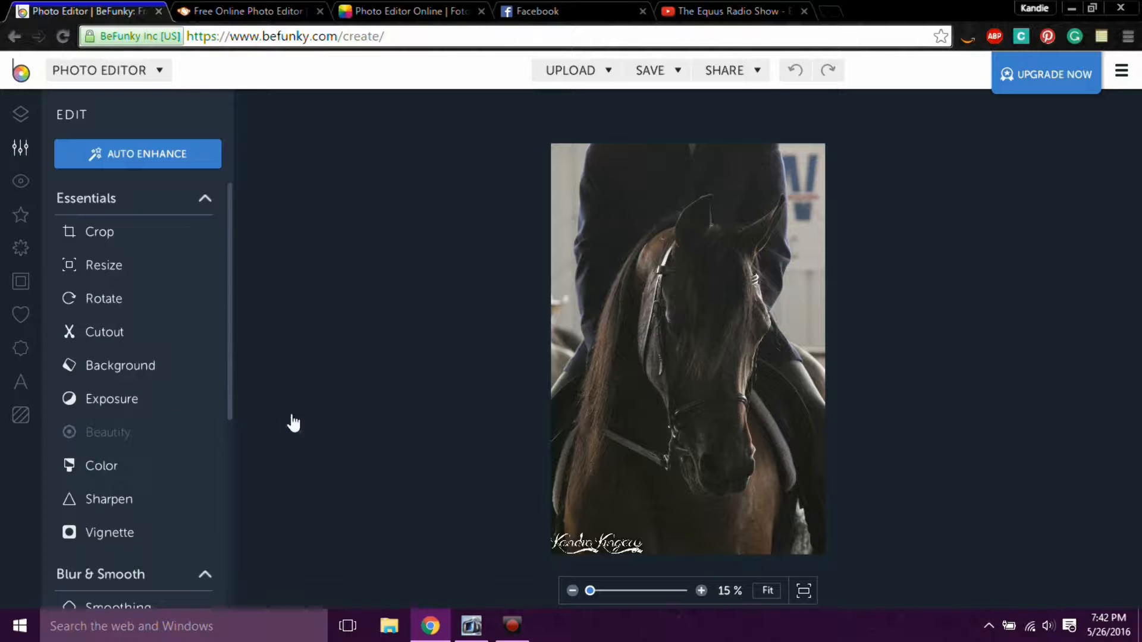
# - Examine the Beautify tool, the Touch Up, Effect, Artsy and Layer Manager sections, and the full list of Edit tools
pyautogui.click(88, 467)
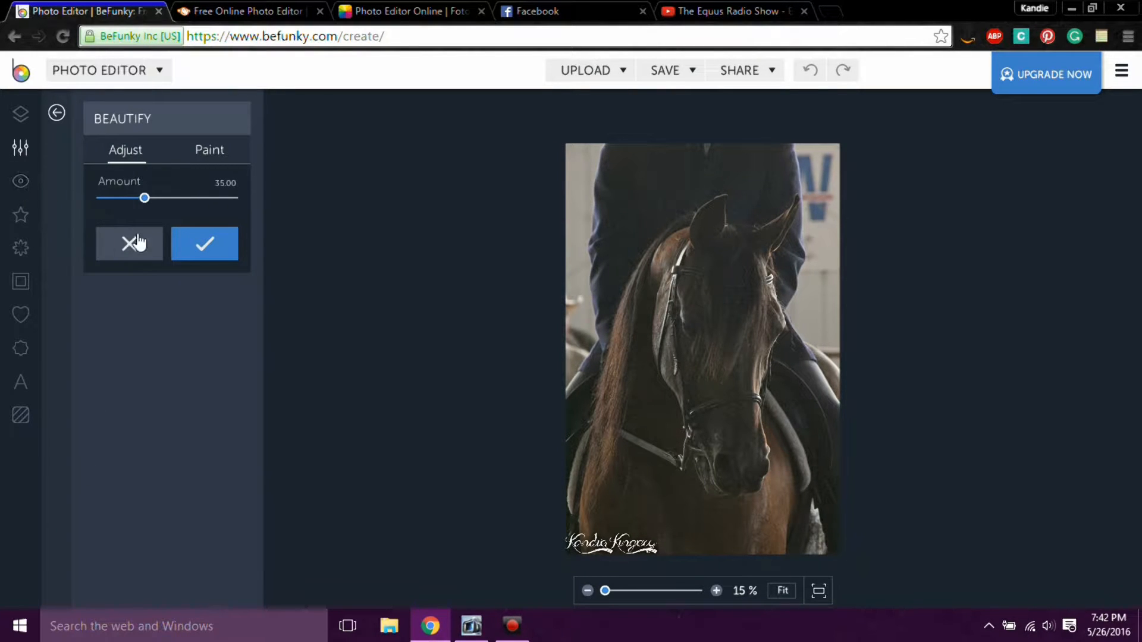
pyautogui.click(135, 248)
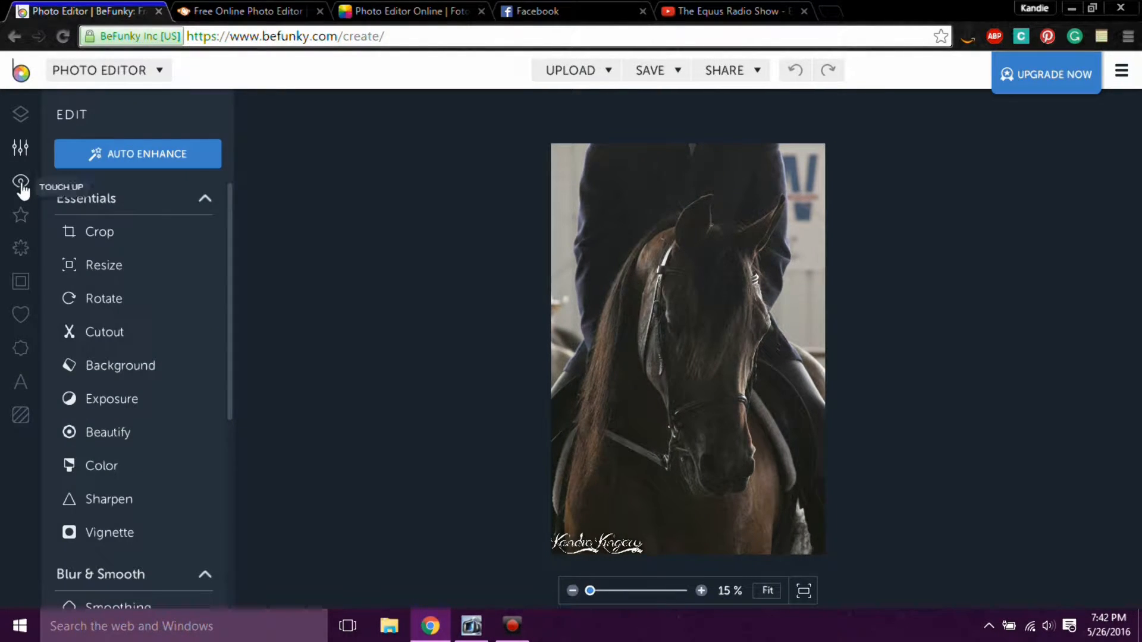
pyautogui.click(21, 183)
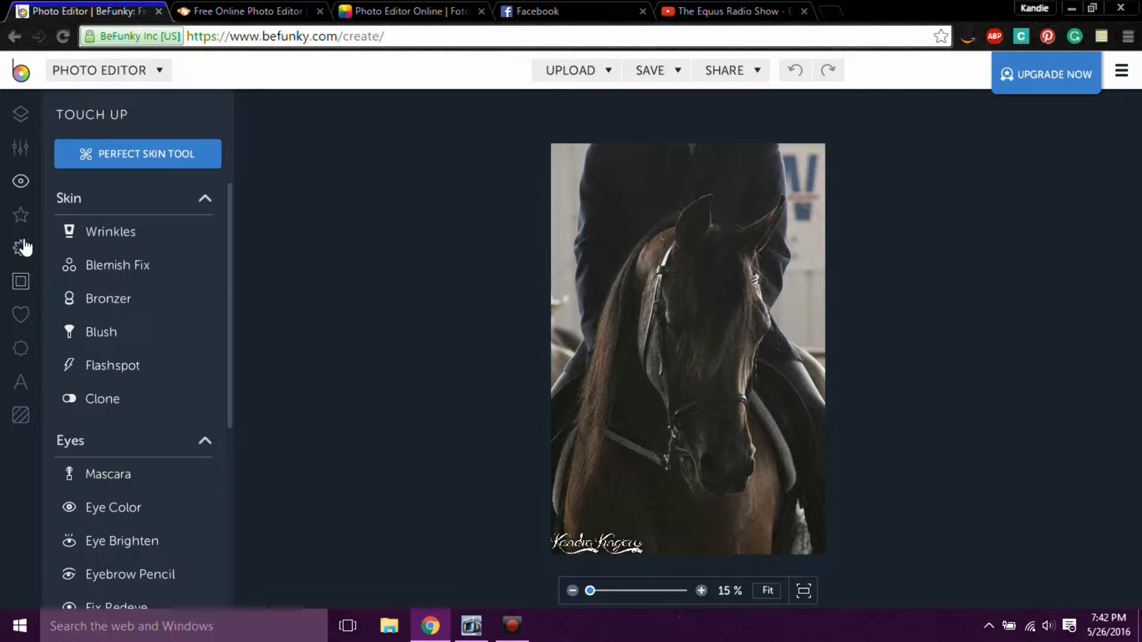
pyautogui.click(20, 216)
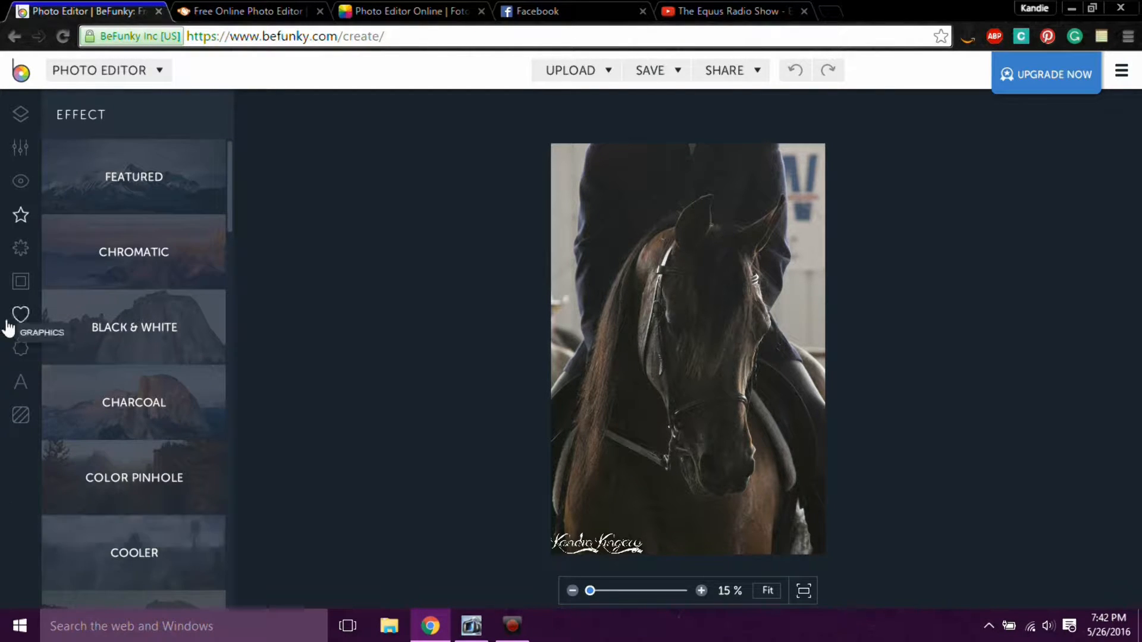
pyautogui.click(20, 255)
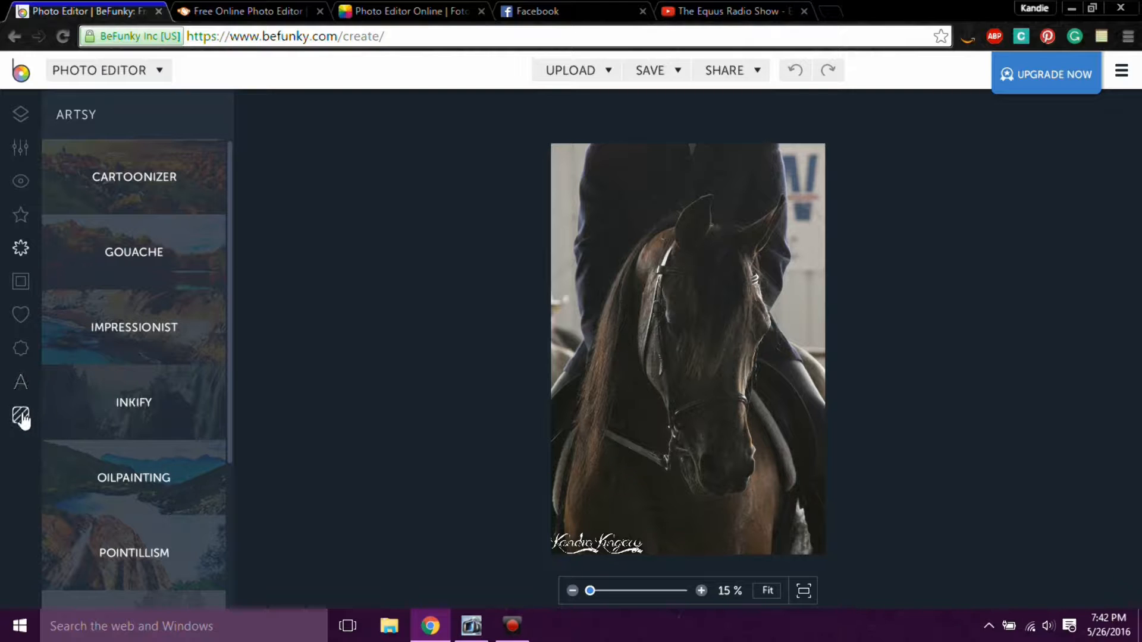
pyautogui.click(21, 119)
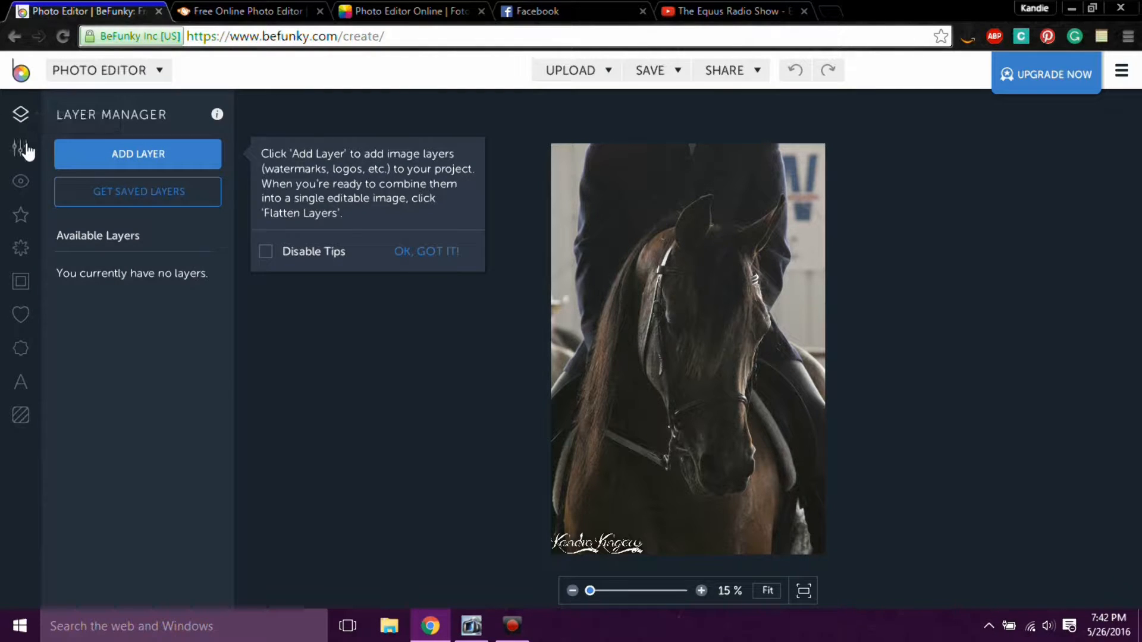
pyautogui.click(20, 147)
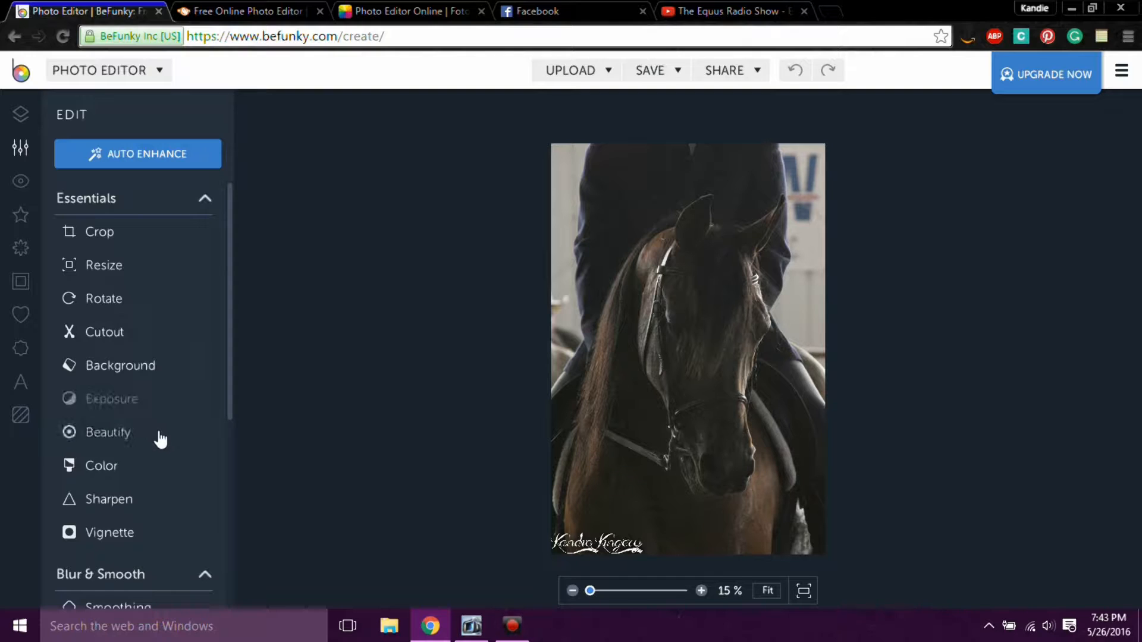
pyautogui.scroll(-5, 158, 438)
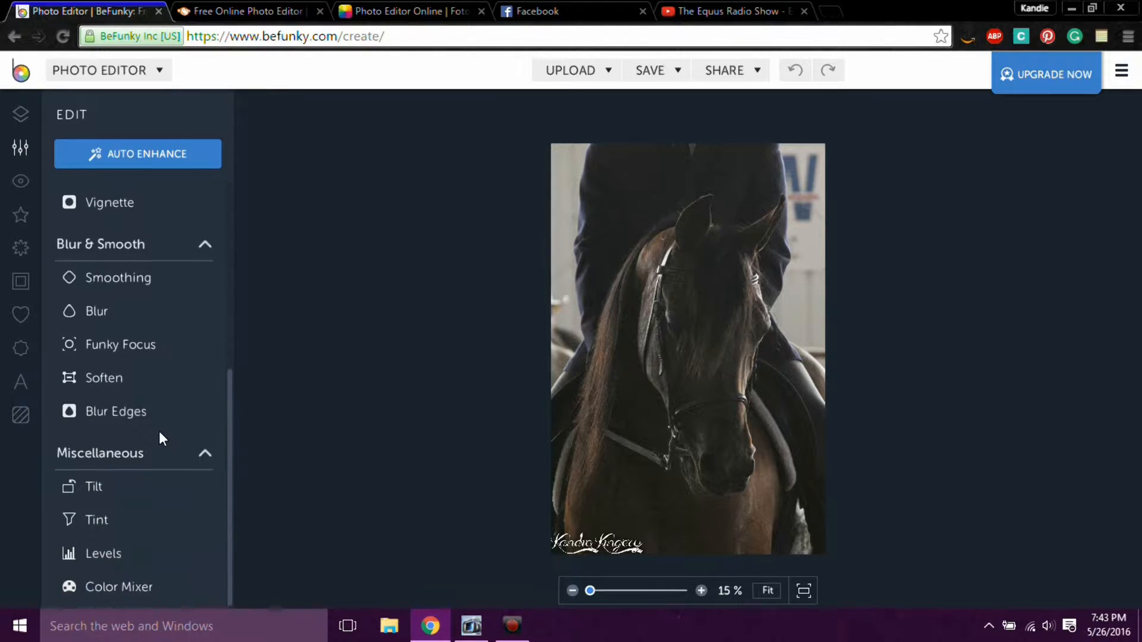
pyautogui.scroll(2, 186, 515)
pyautogui.scroll(3, 184, 505)
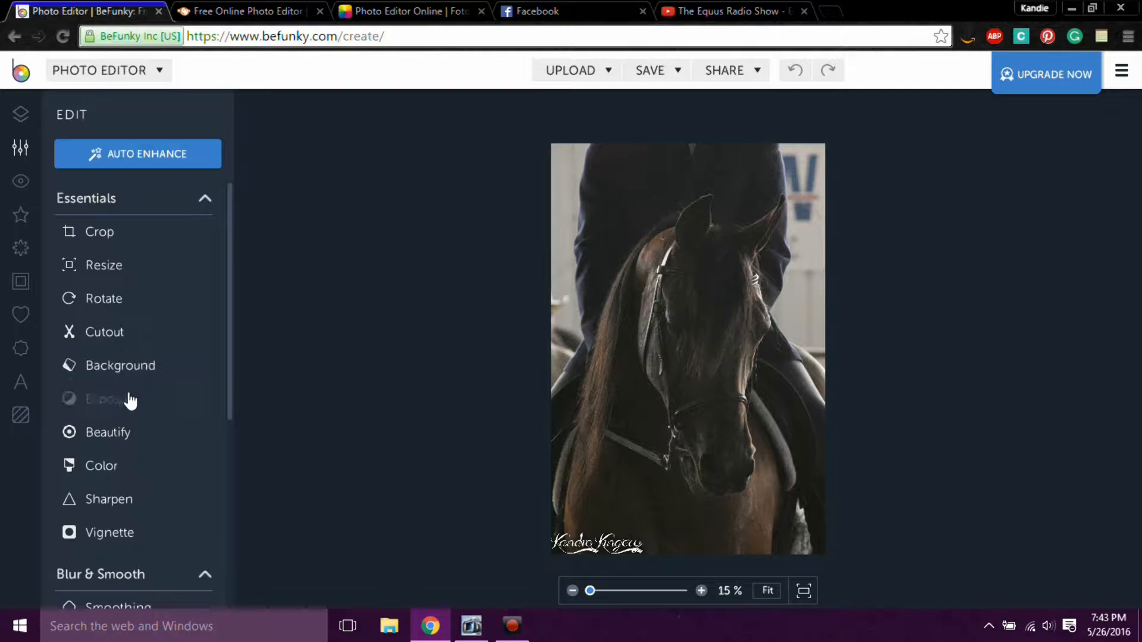
# - In the Exposure adjustment, set the horse photo's Brightness to -14 and Contrast to 15
pyautogui.click(210, 409)
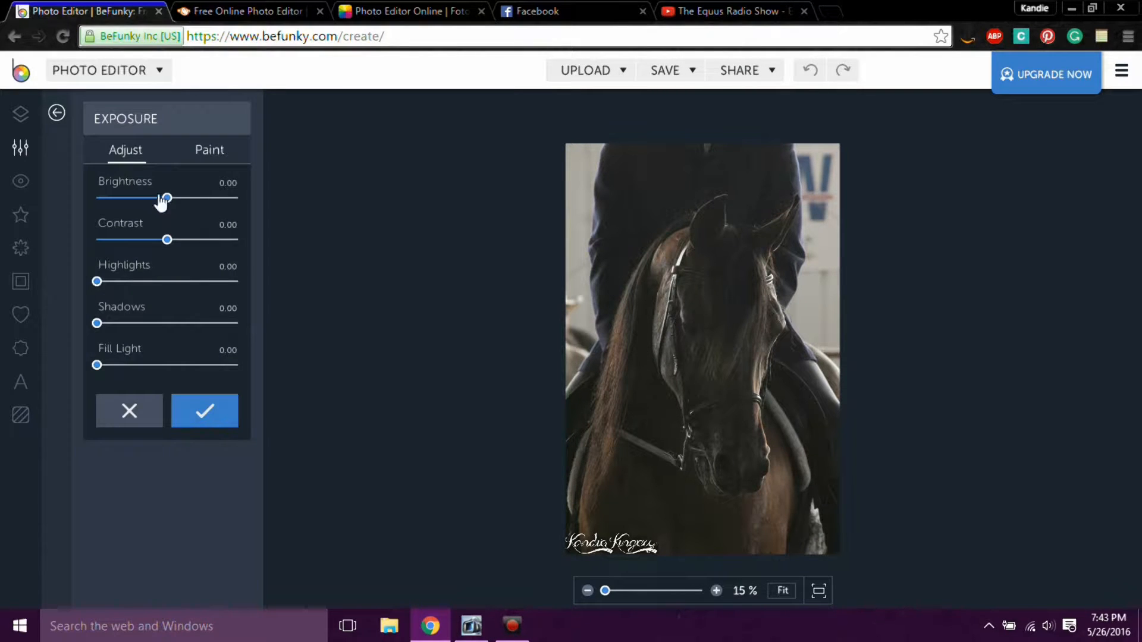
pyautogui.moveTo(172, 208)
pyautogui.mouseDown()
pyautogui.moveTo(139, 210)
pyautogui.moveTo(166, 209)
pyautogui.mouseUp()
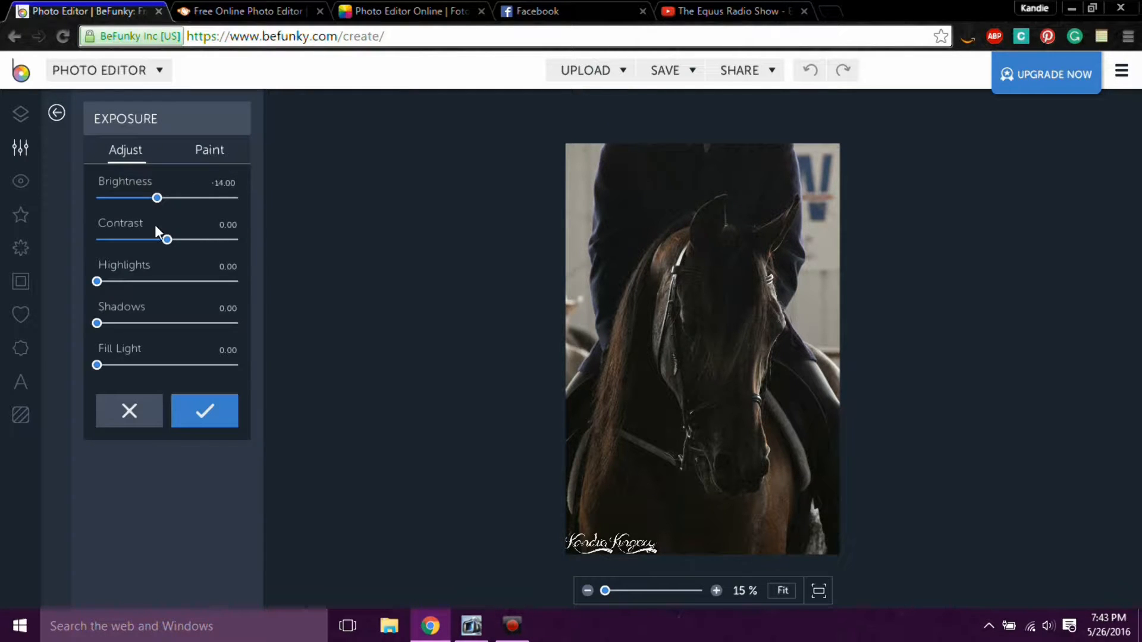
pyautogui.moveTo(167, 240)
pyautogui.mouseDown()
pyautogui.moveTo(148, 240)
pyautogui.moveTo(177, 240)
pyautogui.mouseUp()
# - Set the photo's exposure Highlights to 45, Shadows to 9 and Fill Light to 41
pyautogui.moveTo(97, 282); pyautogui.dragTo(201, 286)
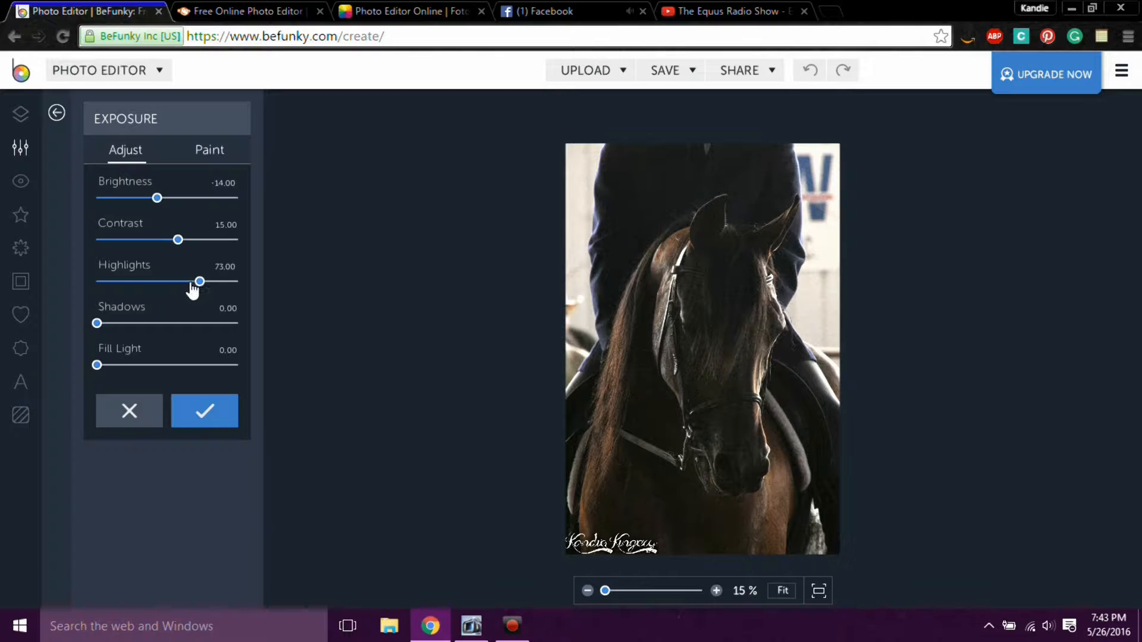
pyautogui.moveTo(192, 286); pyautogui.dragTo(140, 324)
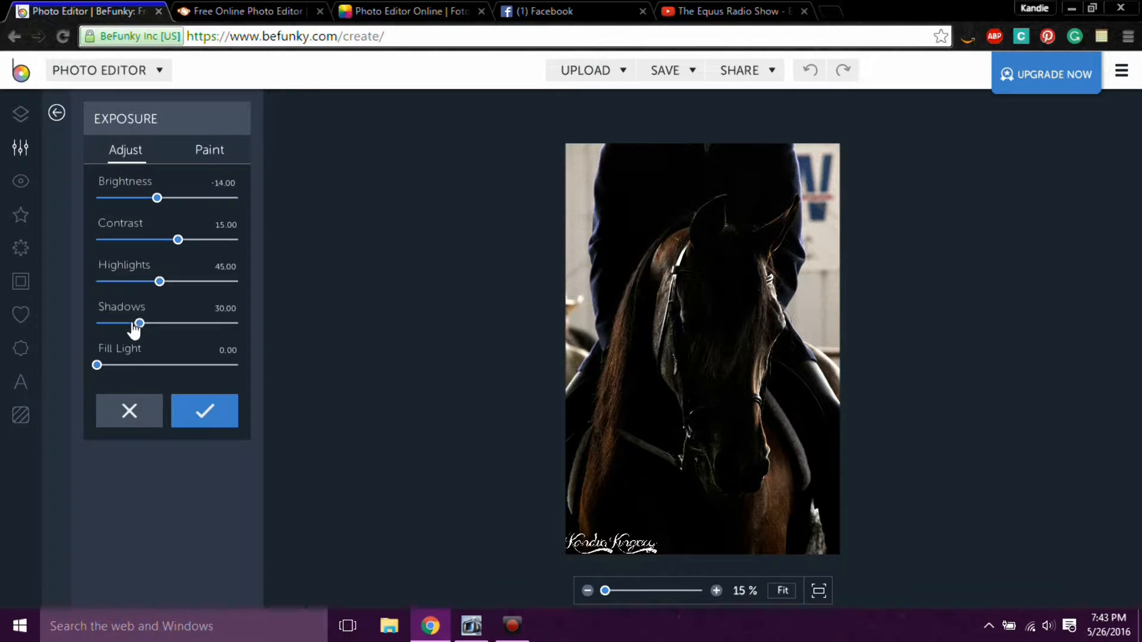
pyautogui.moveTo(119, 329); pyautogui.dragTo(111, 337)
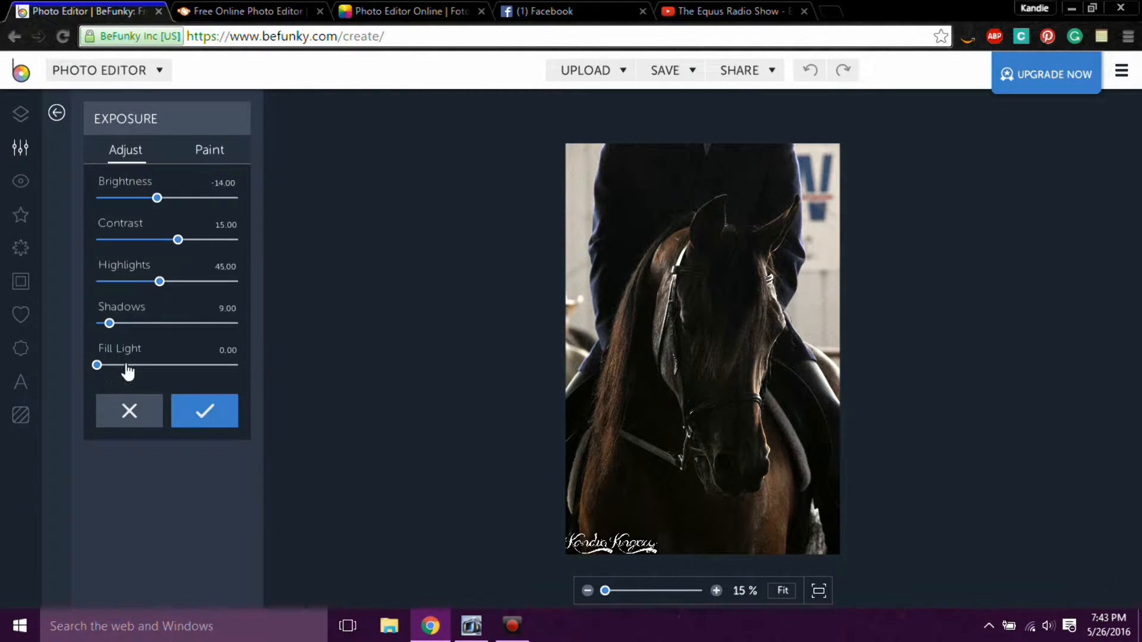
pyautogui.moveTo(170, 359); pyautogui.dragTo(177, 357)
pyautogui.moveTo(105, 369); pyautogui.dragTo(191, 372)
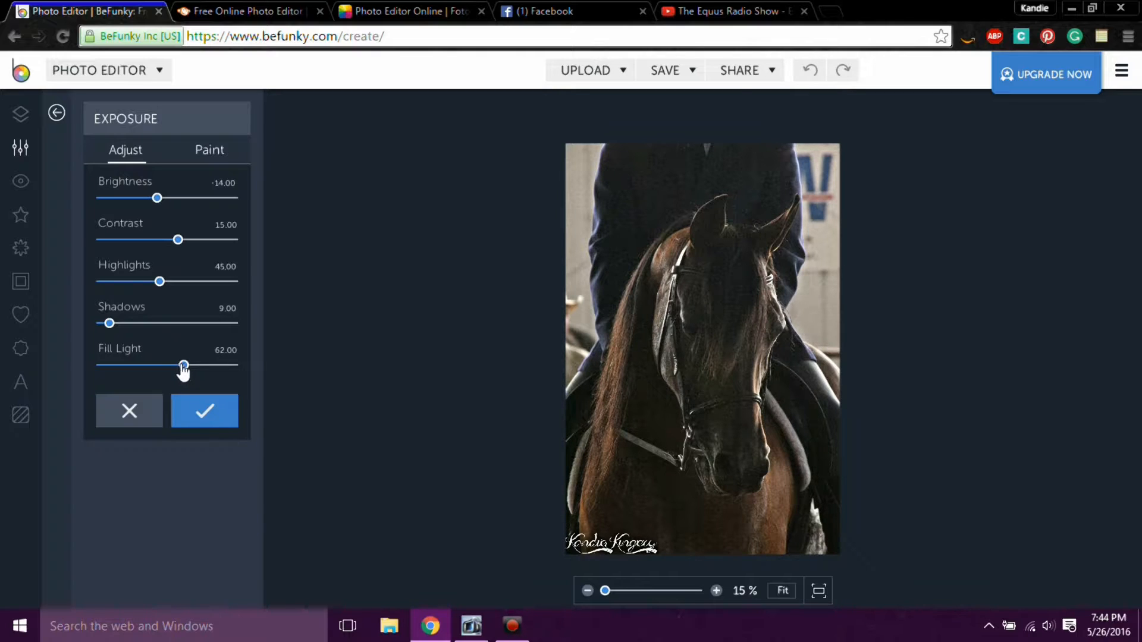
pyautogui.moveTo(148, 366); pyautogui.dragTo(154, 365)
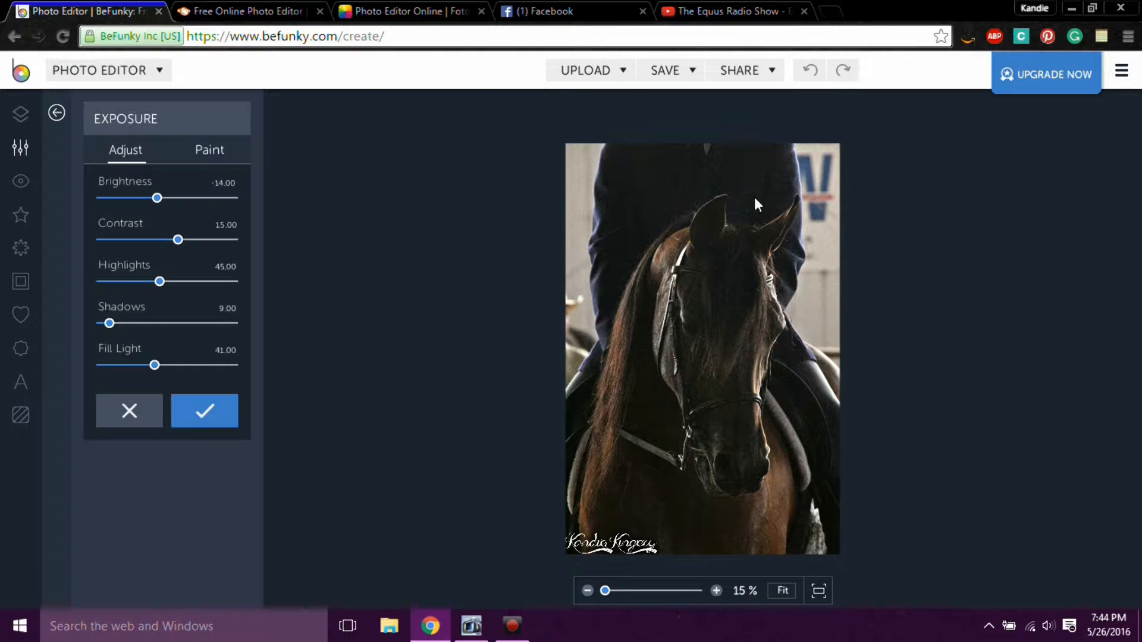
# - Inspect the exposure adjustment up close on the horse's head, muzzle, chest and mane, and return to the whole photo
pyautogui.click(716, 590)
pyautogui.click(716, 590)
pyautogui.click(716, 590)
pyautogui.click(716, 590)
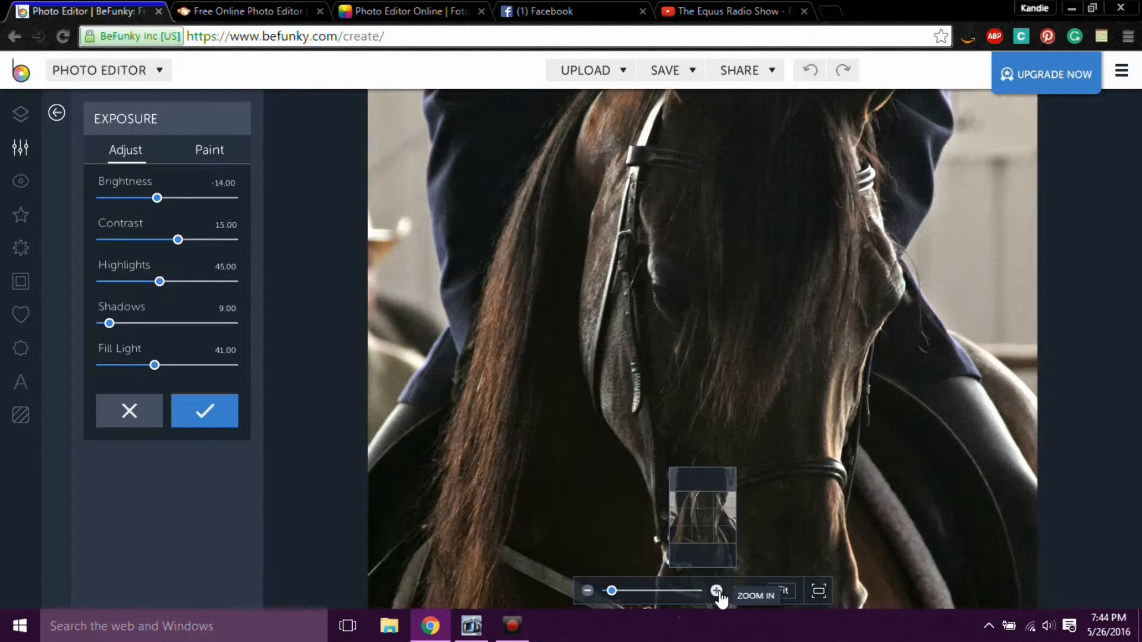
pyautogui.click(716, 590)
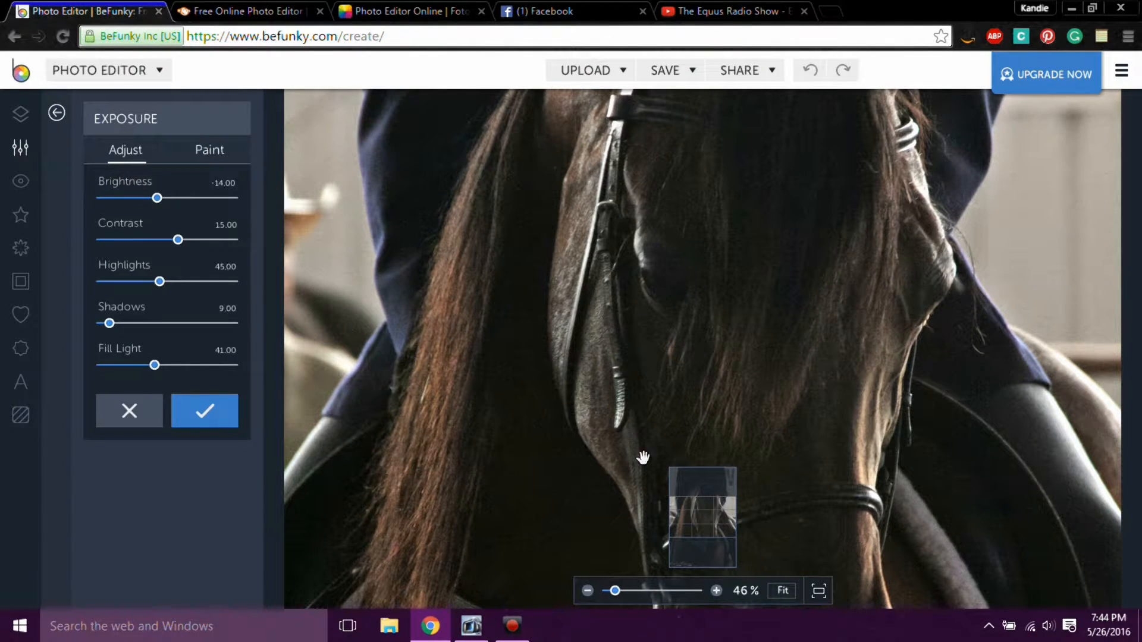
pyautogui.moveTo(999, 500); pyautogui.dragTo(904, 198)
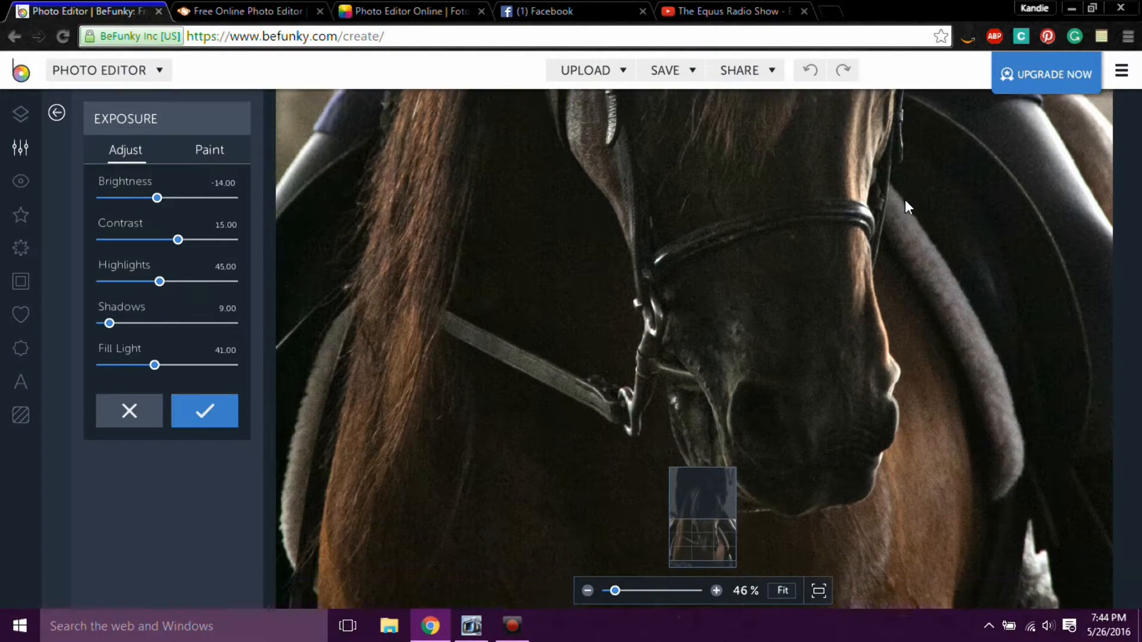
pyautogui.moveTo(988, 398); pyautogui.dragTo(943, 237)
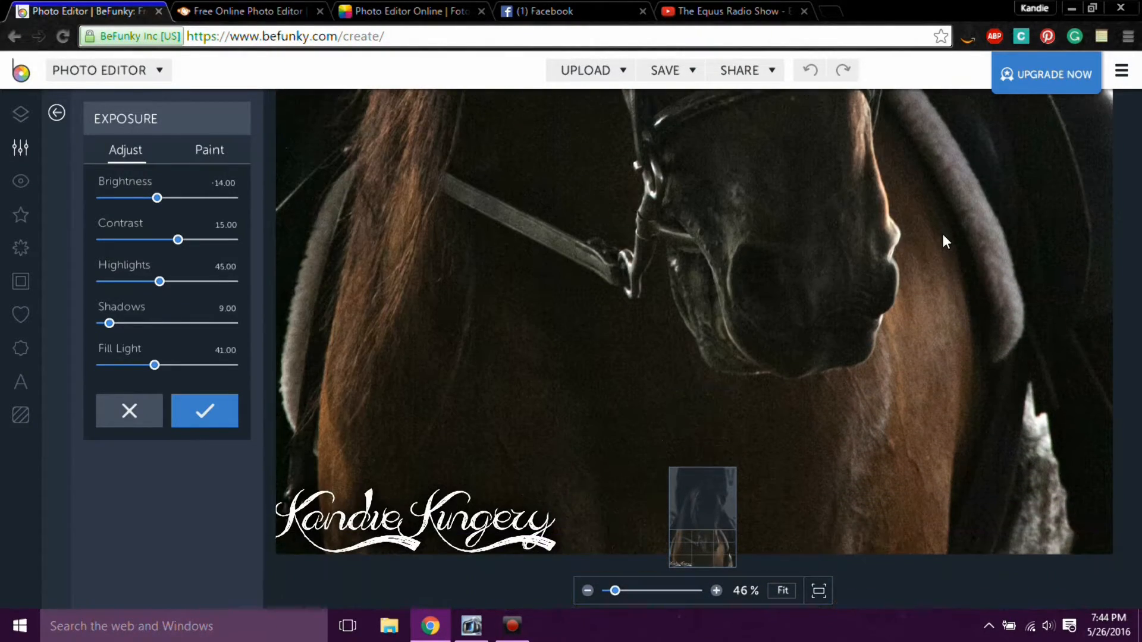
pyautogui.moveTo(980, 344); pyautogui.dragTo(995, 355)
pyautogui.moveTo(682, 225); pyautogui.dragTo(663, 479)
pyautogui.moveTo(514, 156); pyautogui.dragTo(494, 458)
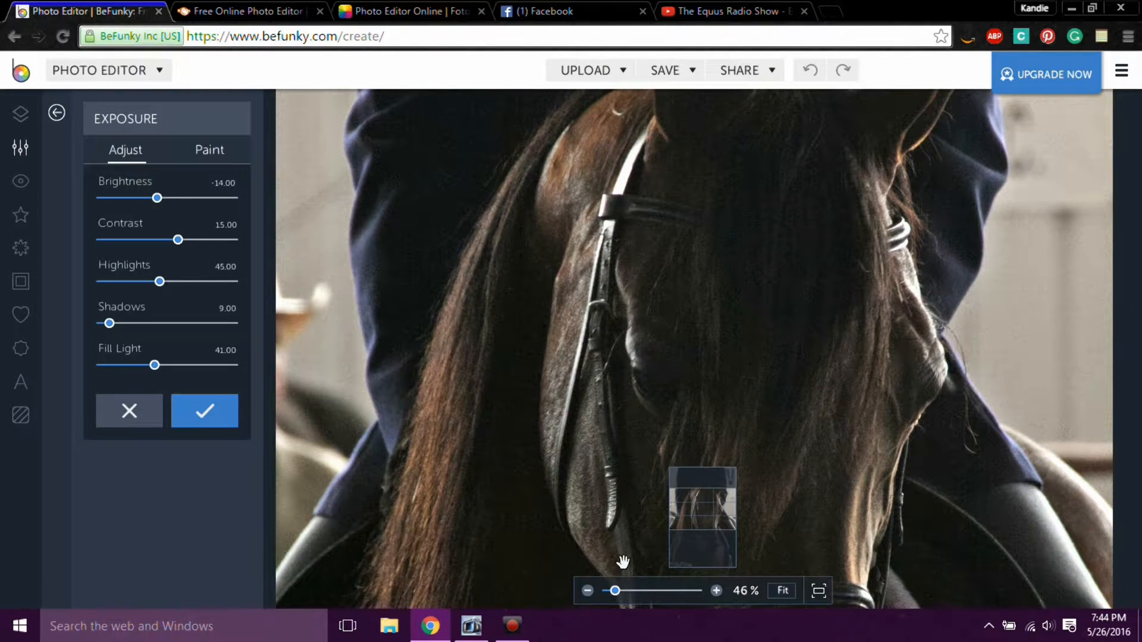
pyautogui.click(588, 591)
pyautogui.click(588, 590)
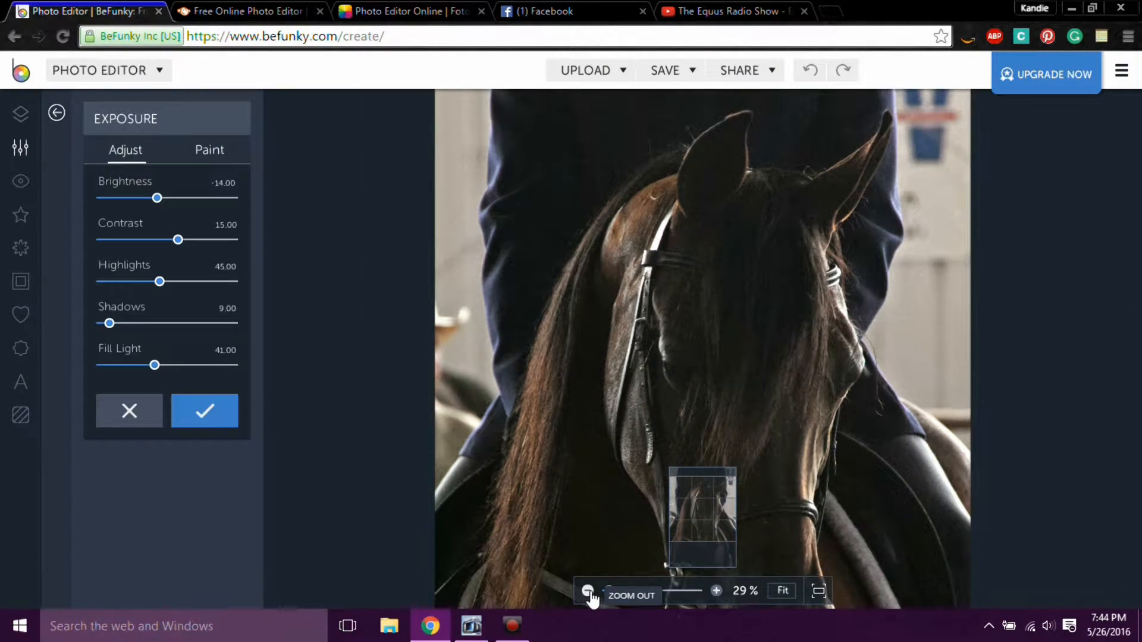
pyautogui.click(588, 591)
pyautogui.click(588, 591)
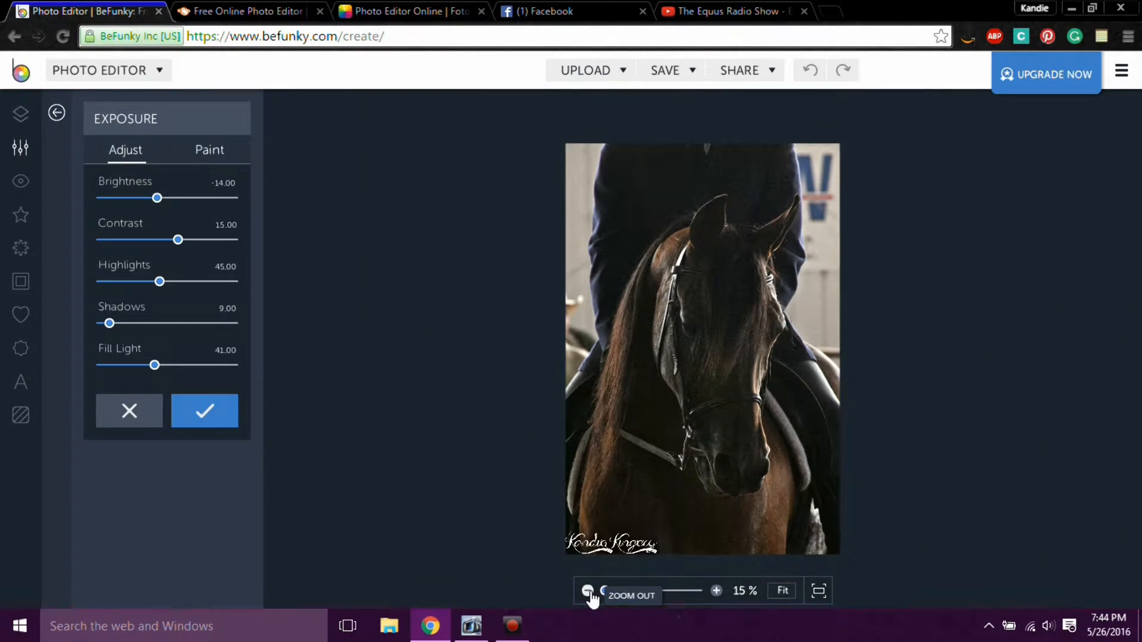
# - Switch to the PicMonkey editor and set the horse photo's exposure Brightness to 6 and Highlights to -39
pyautogui.click(226, 6)
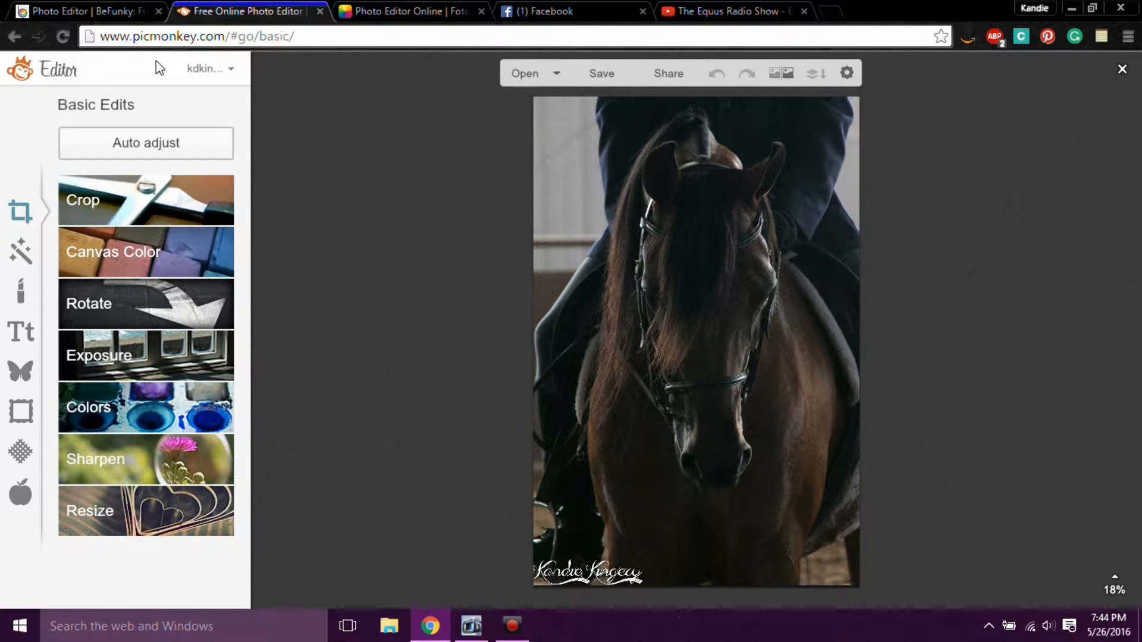
pyautogui.moveTo(159, 69)
pyautogui.click(142, 350)
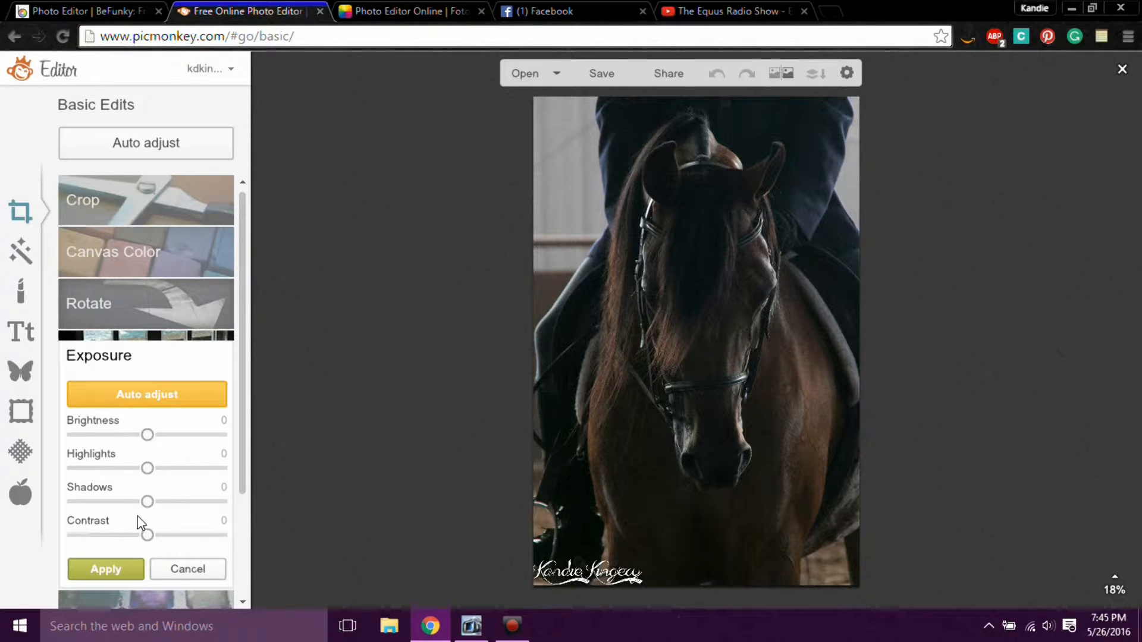
pyautogui.moveTo(137, 435); pyautogui.dragTo(127, 468)
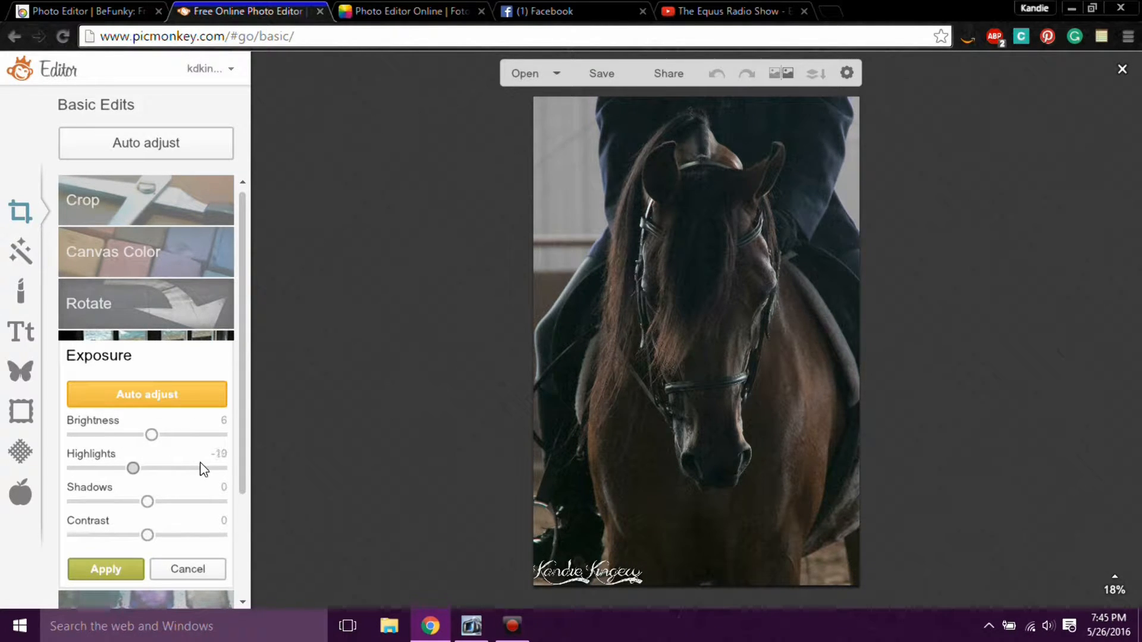
pyautogui.click(223, 469)
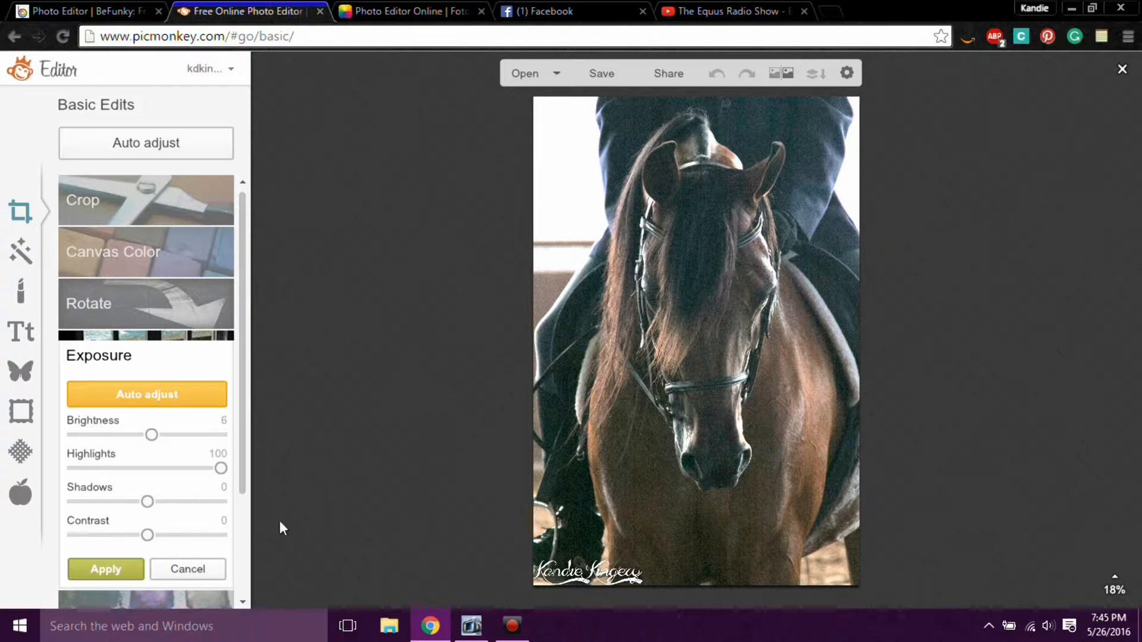
pyautogui.moveTo(222, 469); pyautogui.dragTo(218, 469)
pyautogui.click(123, 468)
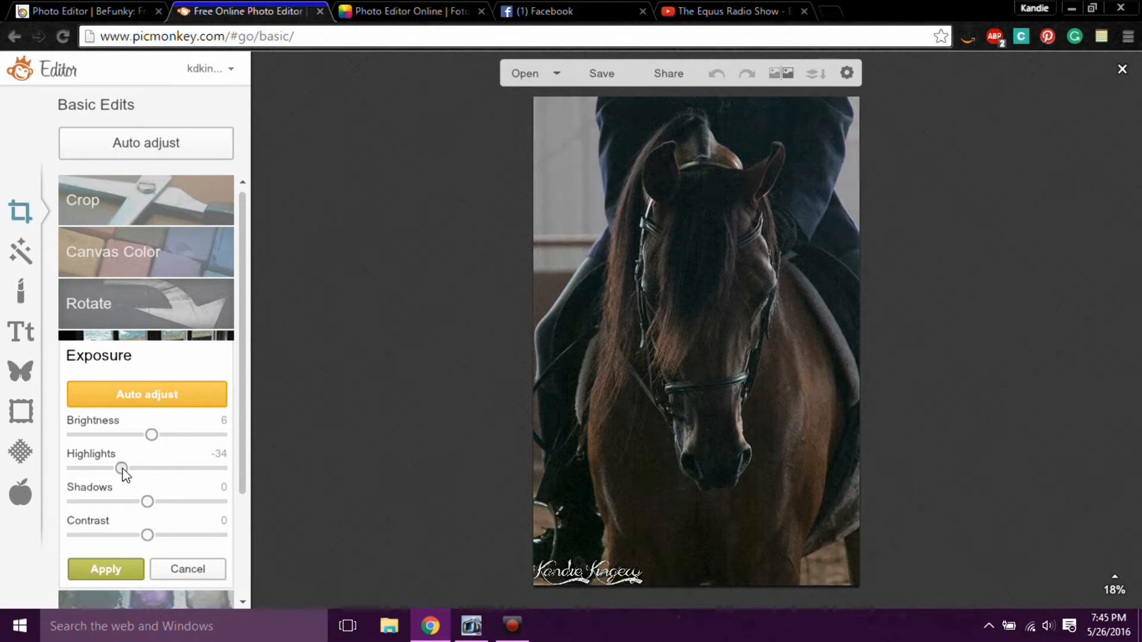
pyautogui.moveTo(117, 468); pyautogui.dragTo(114, 468)
pyautogui.click(147, 502)
pyautogui.click(123, 502)
pyautogui.click(147, 502)
# - Set the horse photo's exposure Contrast to -4 and apply the Exposure adjustment
pyautogui.moveTo(143, 537); pyautogui.dragTo(129, 537)
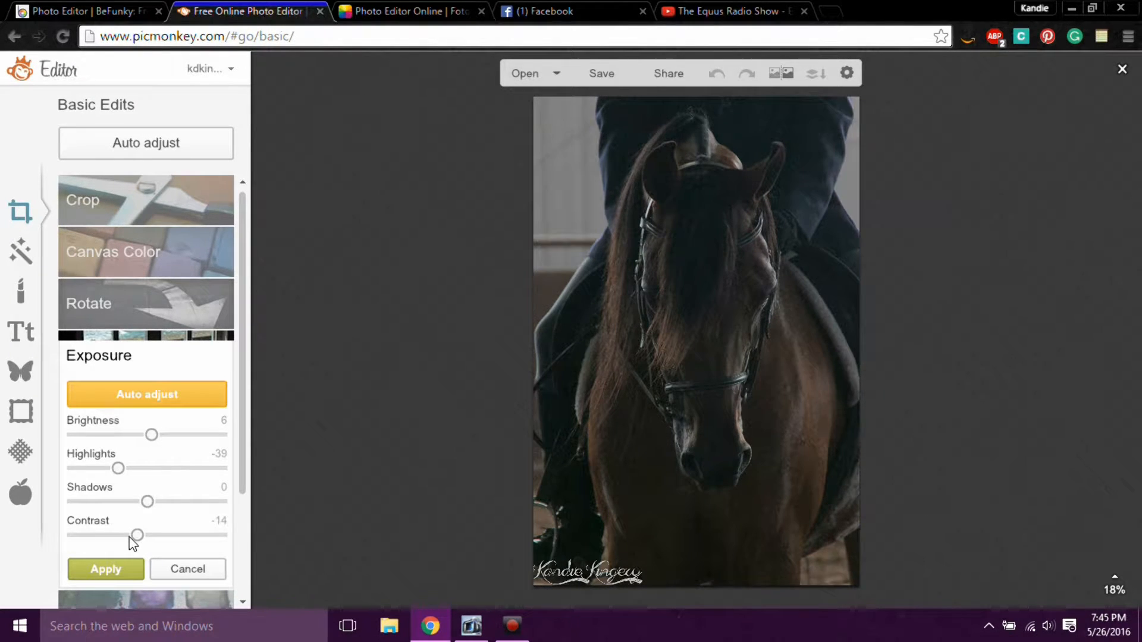
pyautogui.scroll(-3, 180, 408)
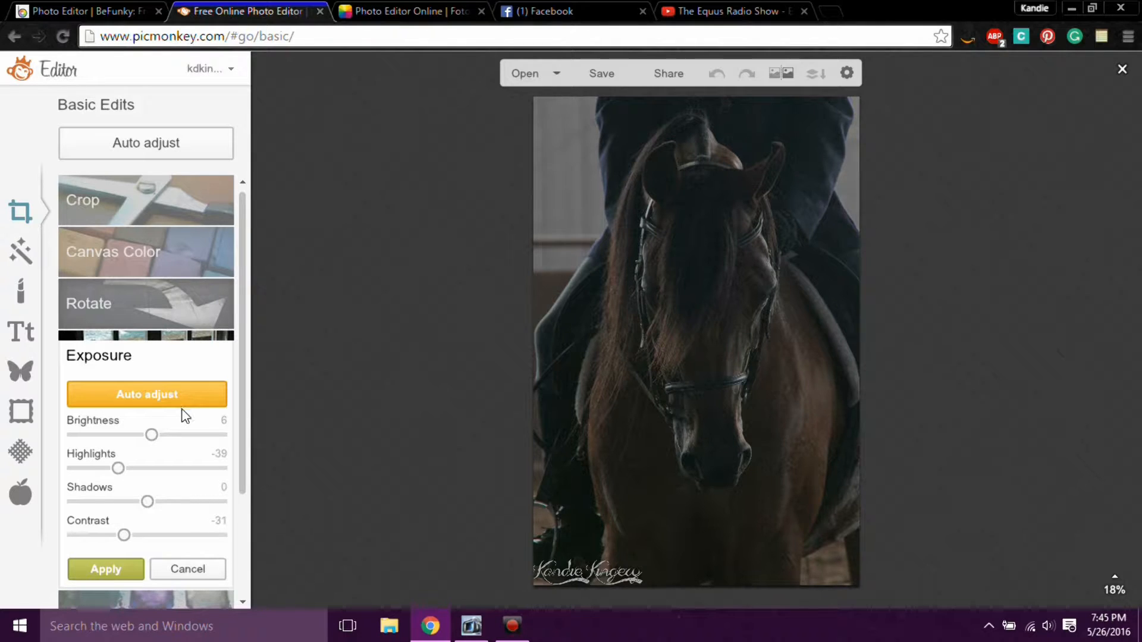
pyautogui.scroll(1, 185, 414)
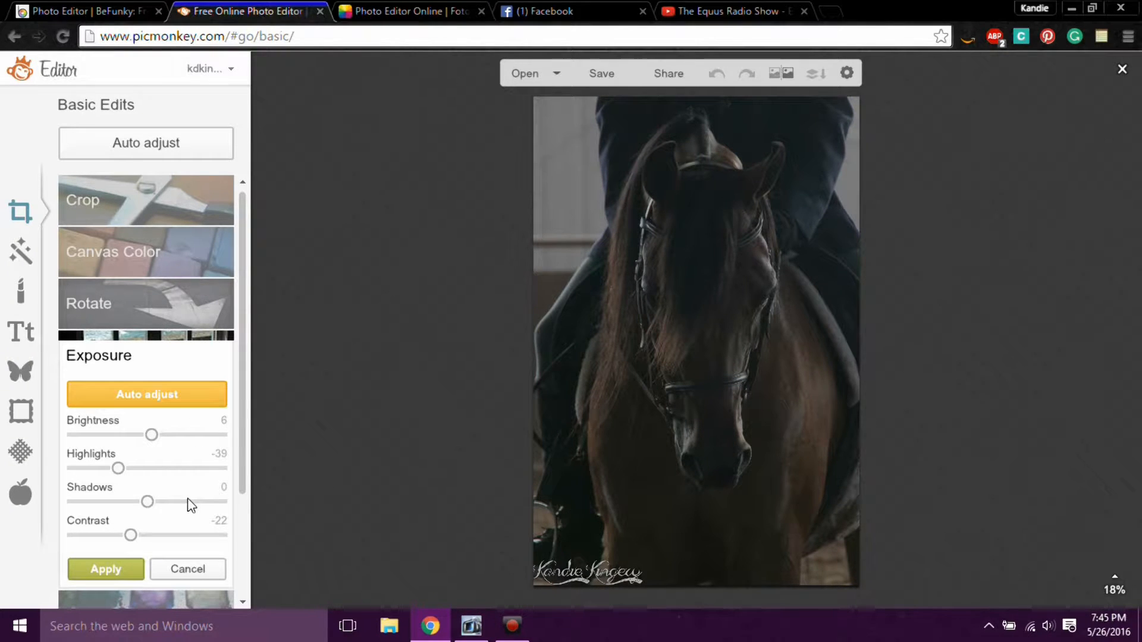
pyautogui.scroll(5, 191, 502)
pyautogui.scroll(2, 191, 501)
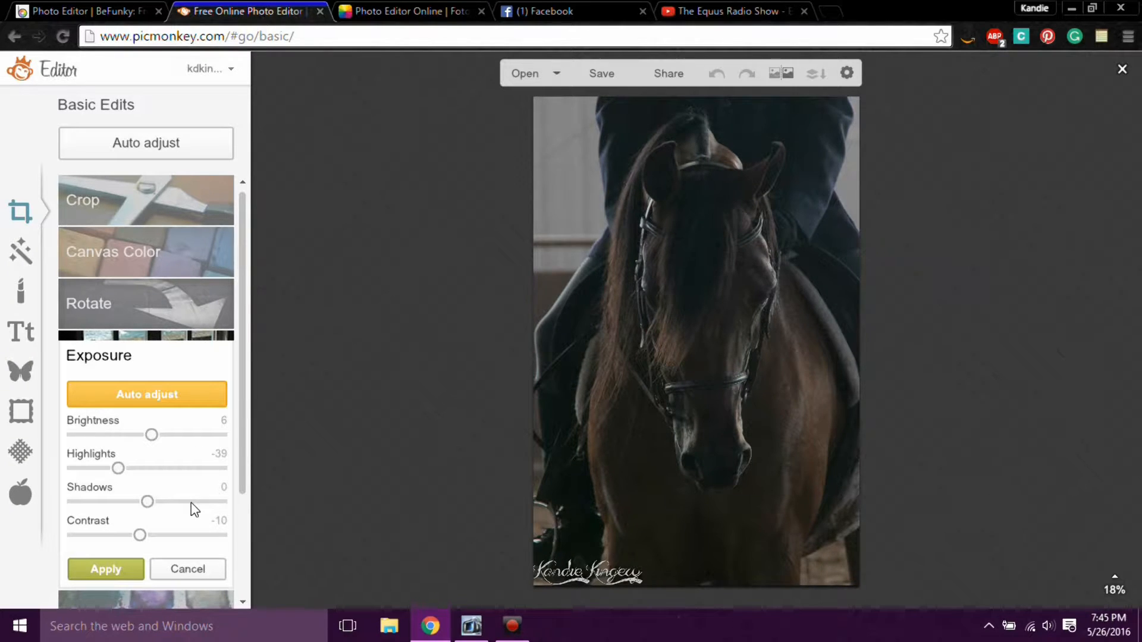
pyautogui.scroll(2, 191, 502)
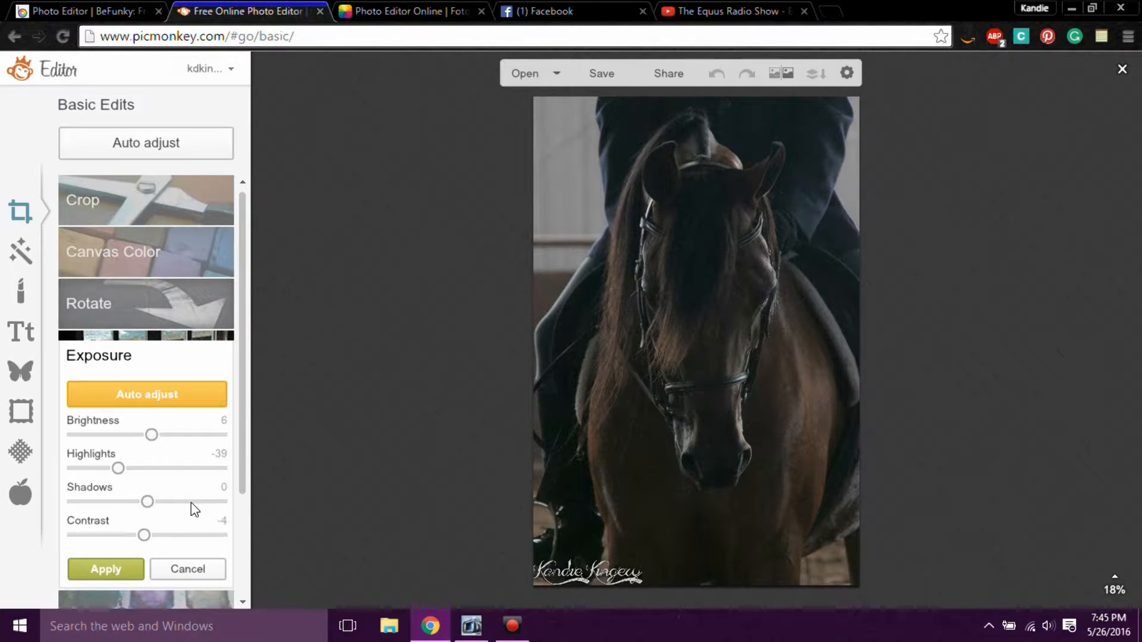
pyautogui.click(104, 569)
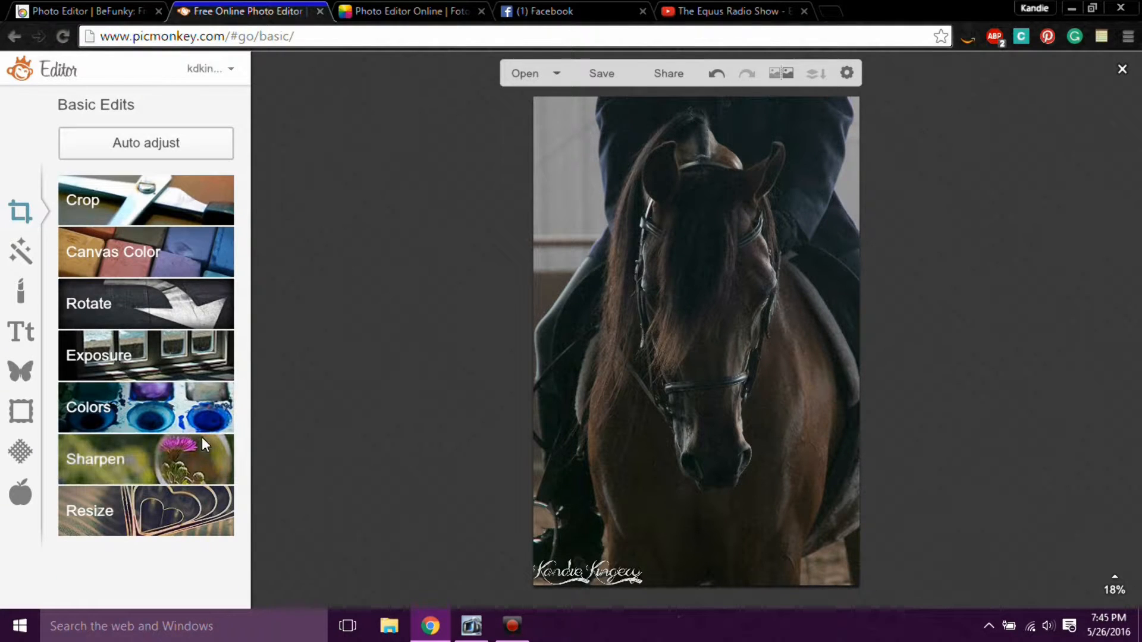
# - Try sharpening the horse photo with Sharpness 20 and Clarity 3%
pyautogui.click(172, 458)
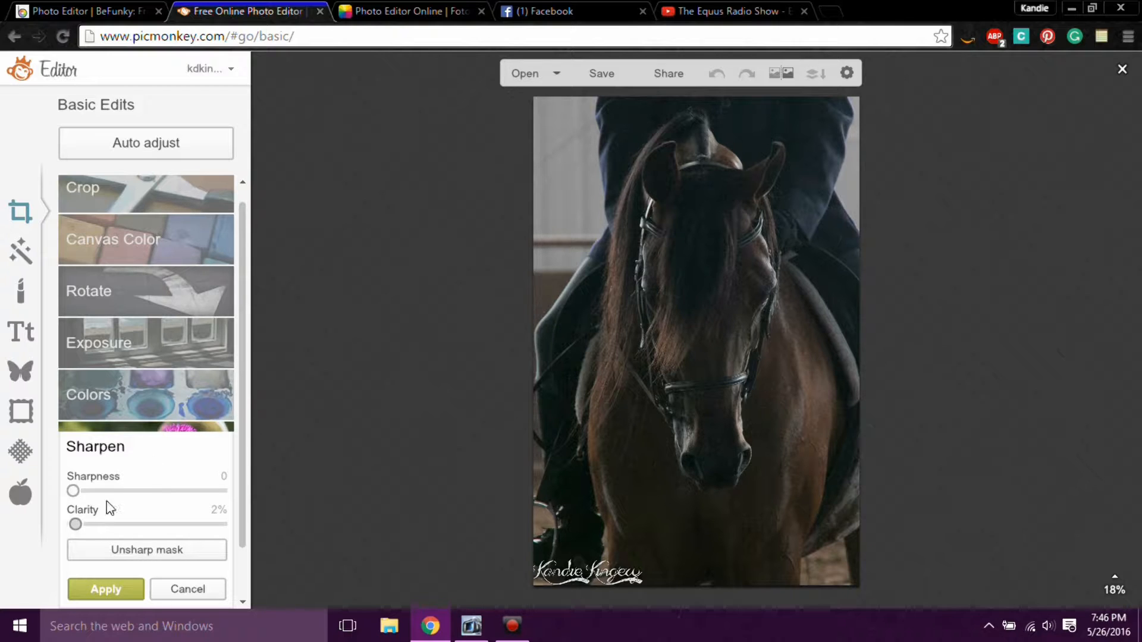
pyautogui.moveTo(73, 525); pyautogui.dragTo(79, 527)
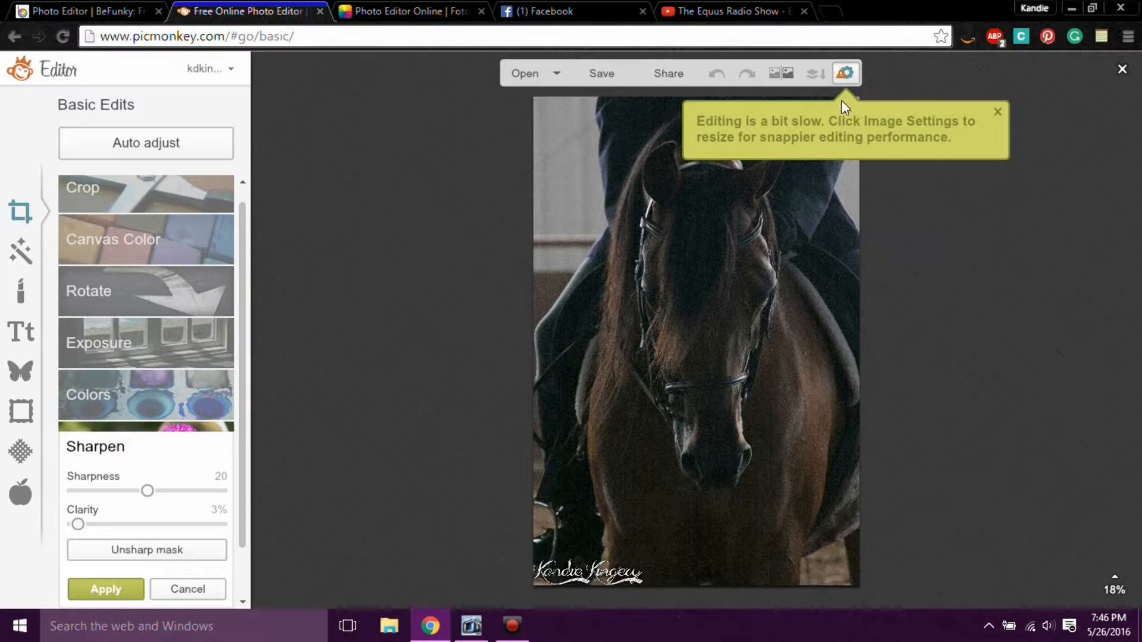
# - Change the image setting to Jack for faster editing, discarding the pending Sharpen adjustment
pyautogui.click(844, 76)
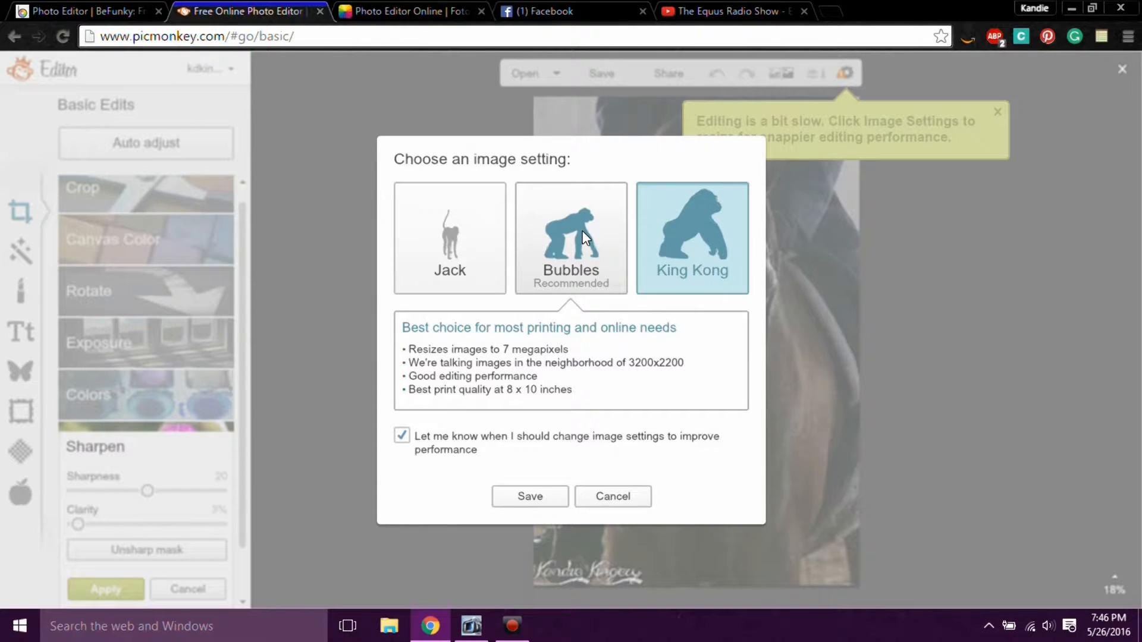
pyautogui.click(565, 264)
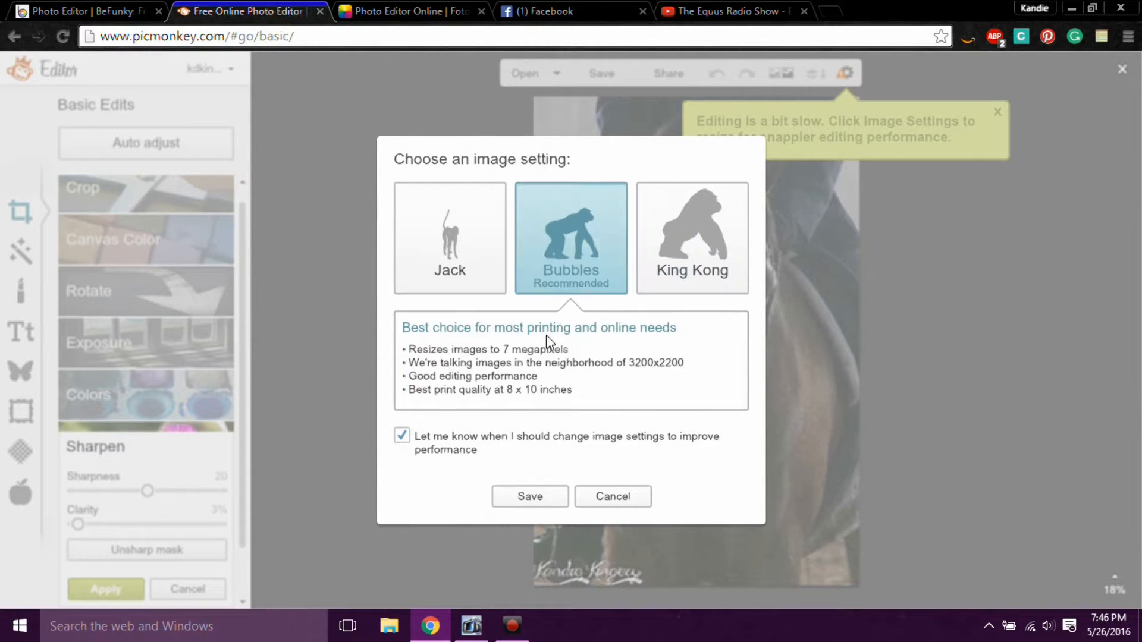
pyautogui.click(459, 262)
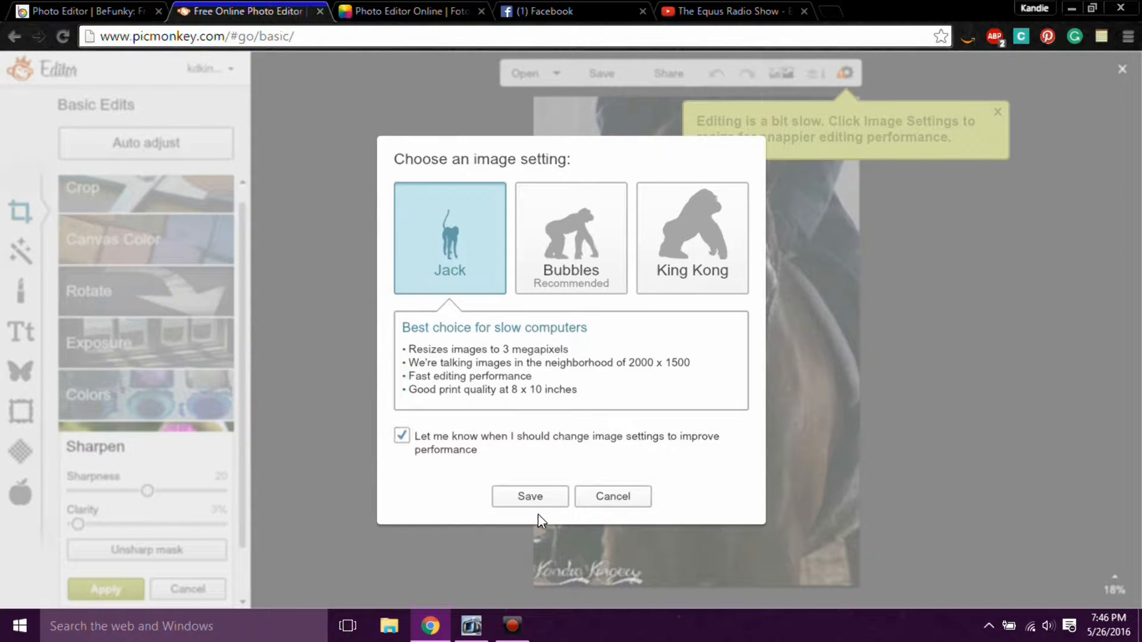
pyautogui.click(529, 498)
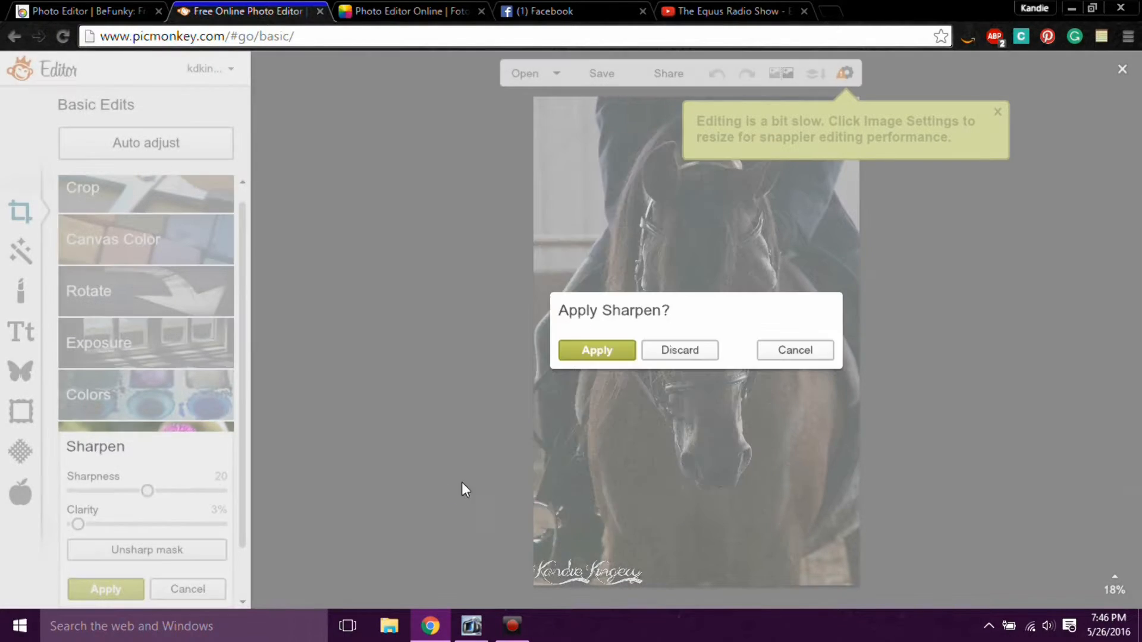
pyautogui.click(675, 352)
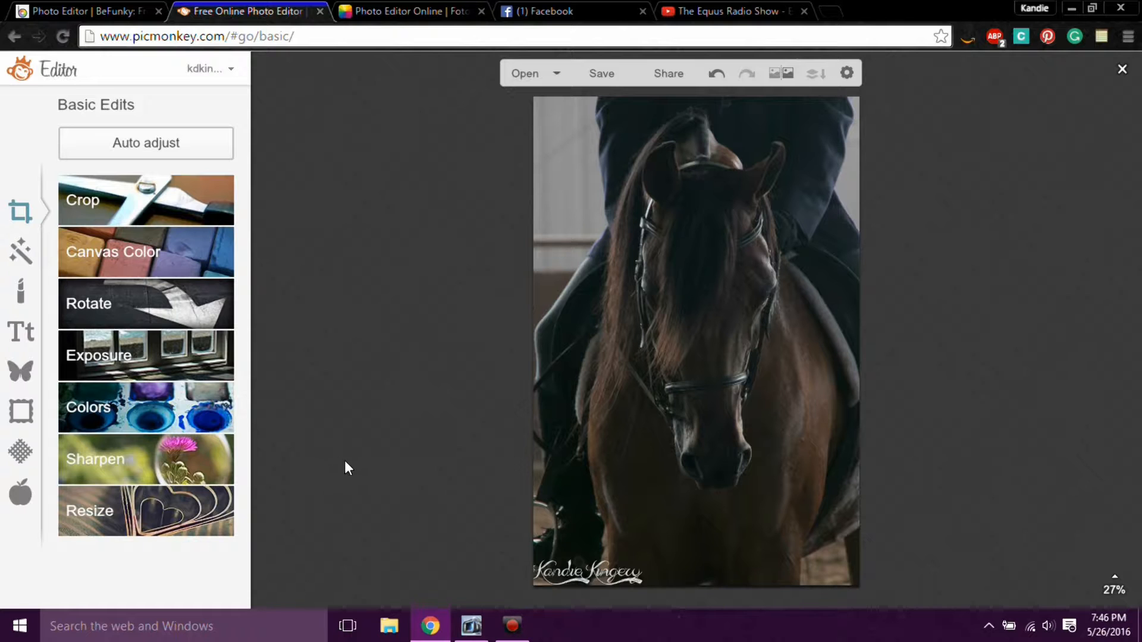
# - Try a strong Clarity of about 90% in the Sharpen adjustment, and cancel it
pyautogui.click(139, 467)
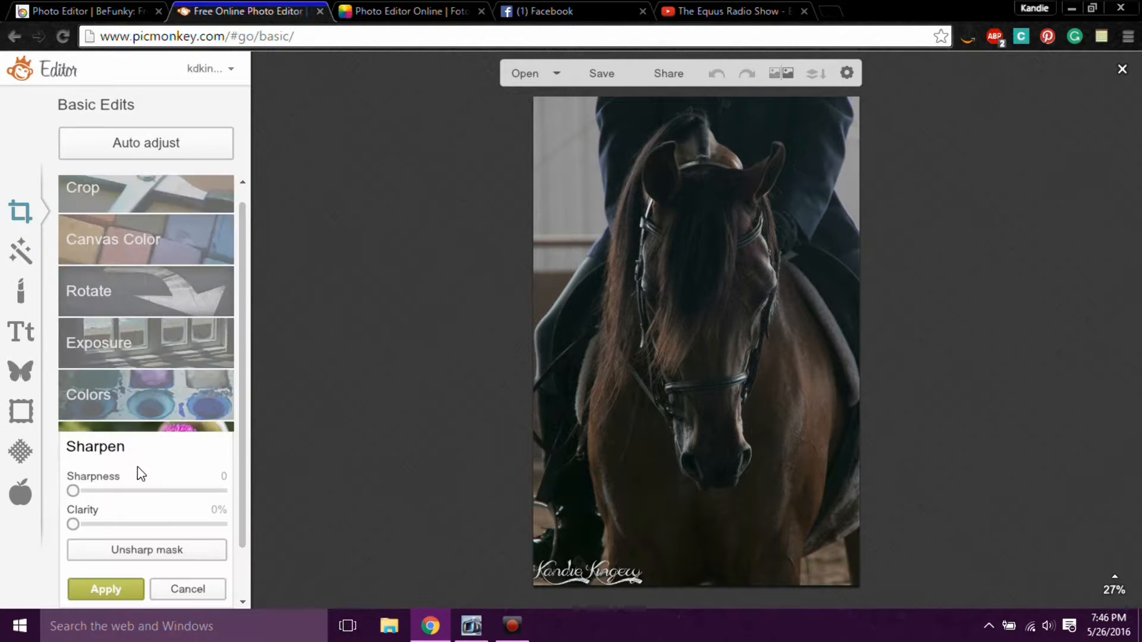
pyautogui.moveTo(73, 524); pyautogui.dragTo(210, 524)
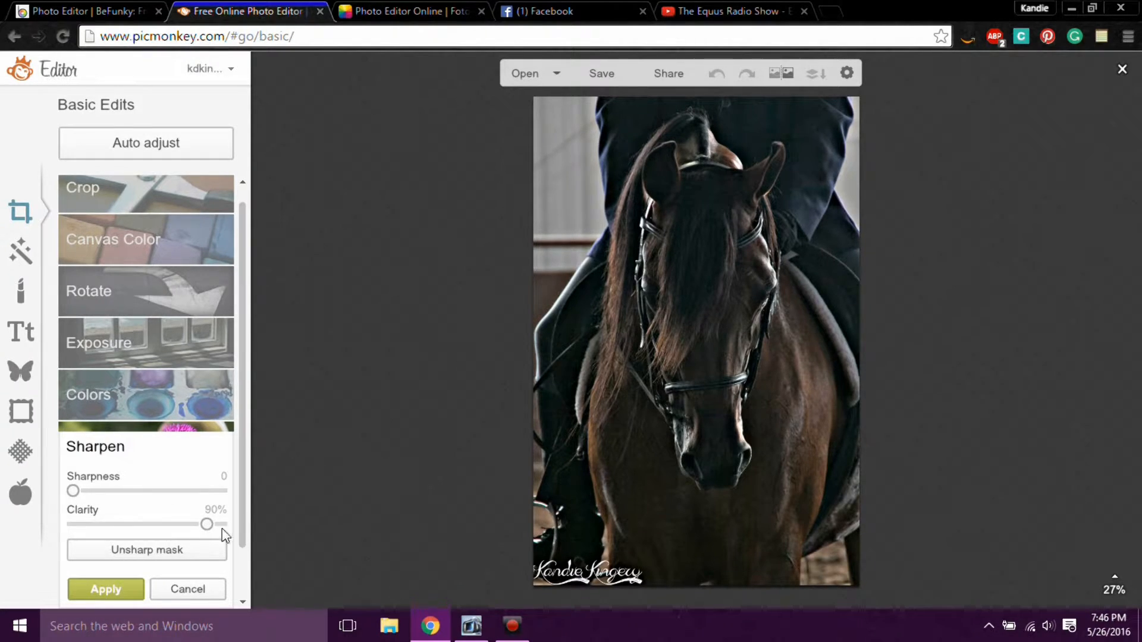
pyautogui.moveTo(203, 524); pyautogui.dragTo(149, 525)
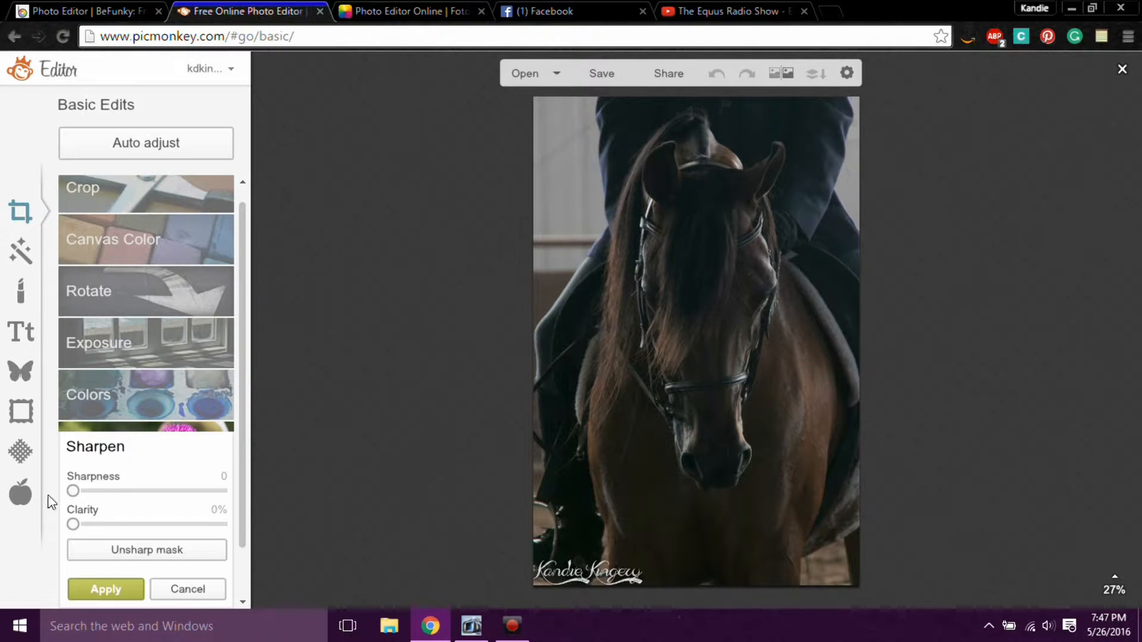
pyautogui.click(180, 586)
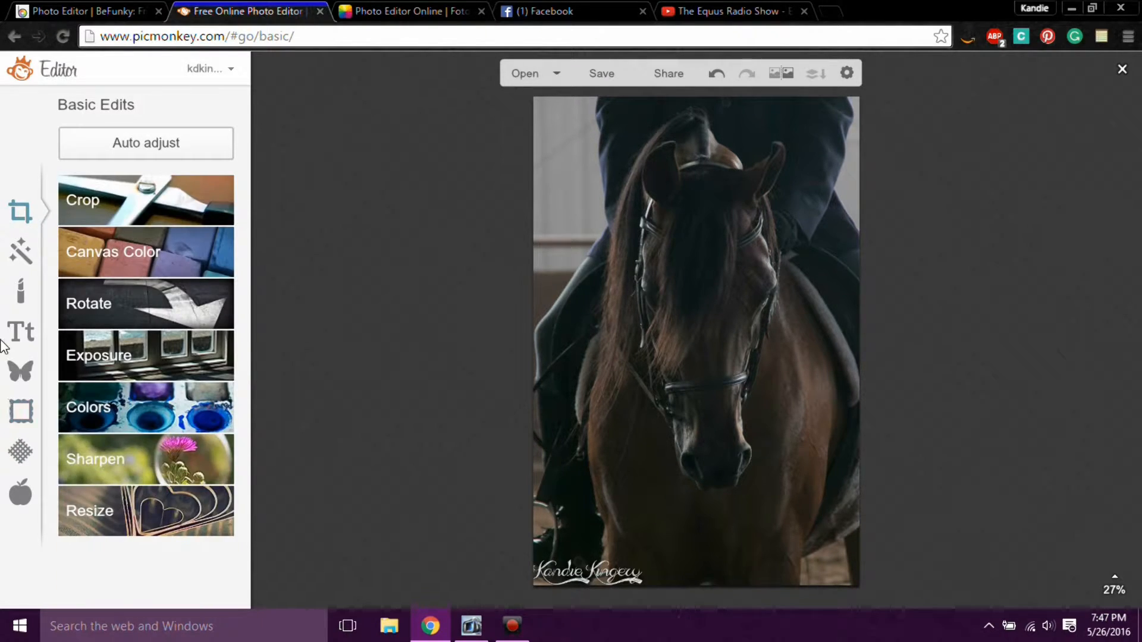
# - Apply the Orton effect to the horse photo with Bloom 50%, Brightness 50% and Fade 30%
pyautogui.click(27, 257)
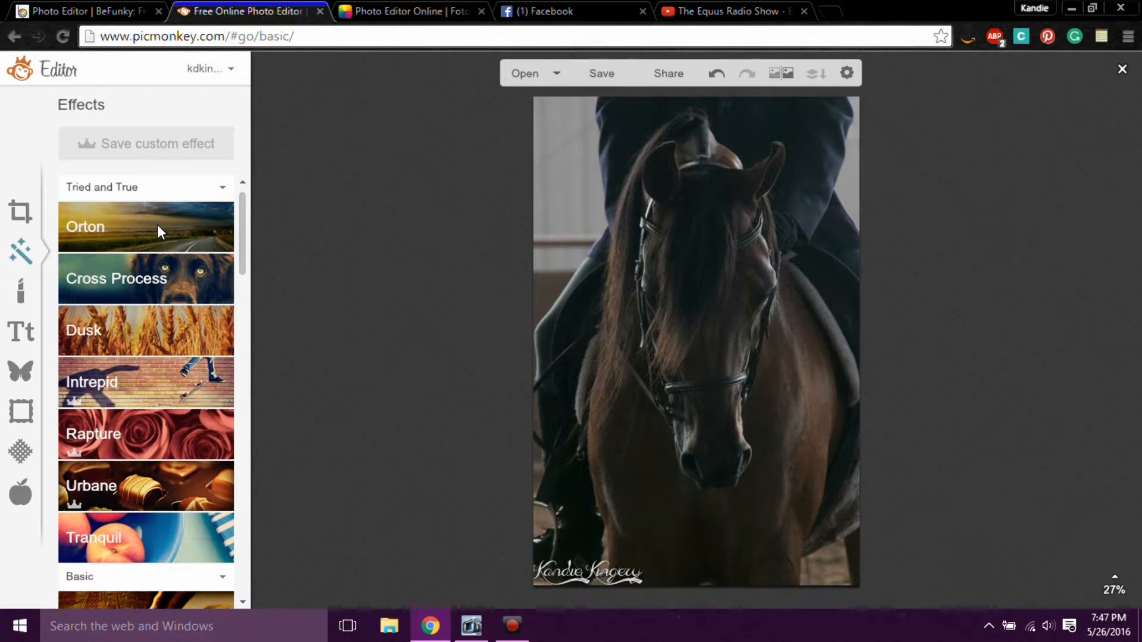
pyautogui.click(157, 223)
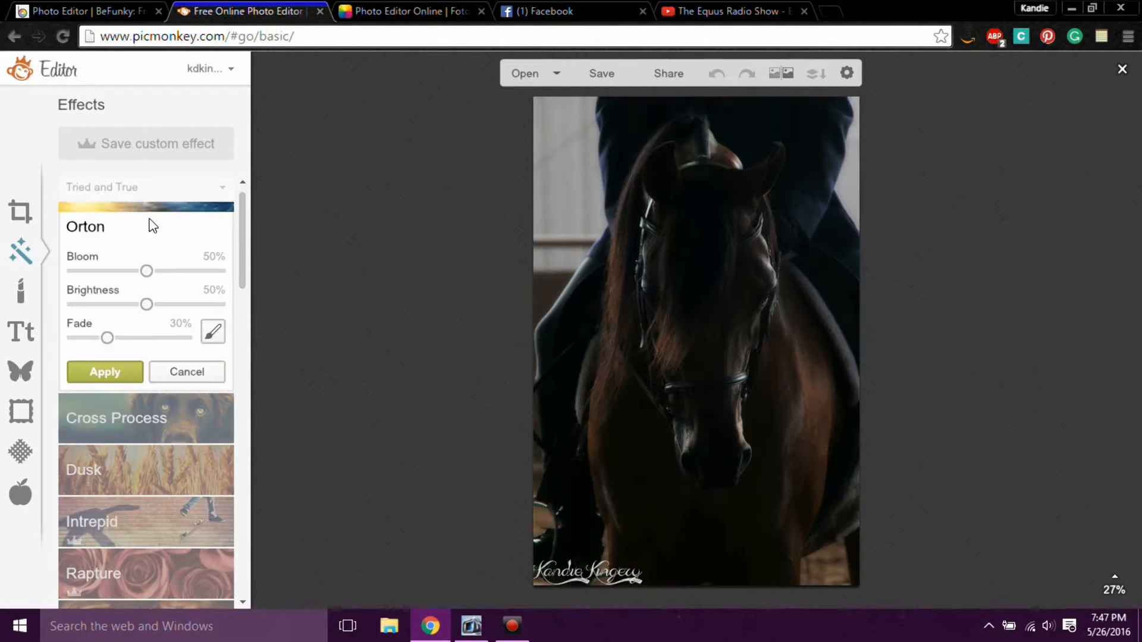
pyautogui.click(101, 372)
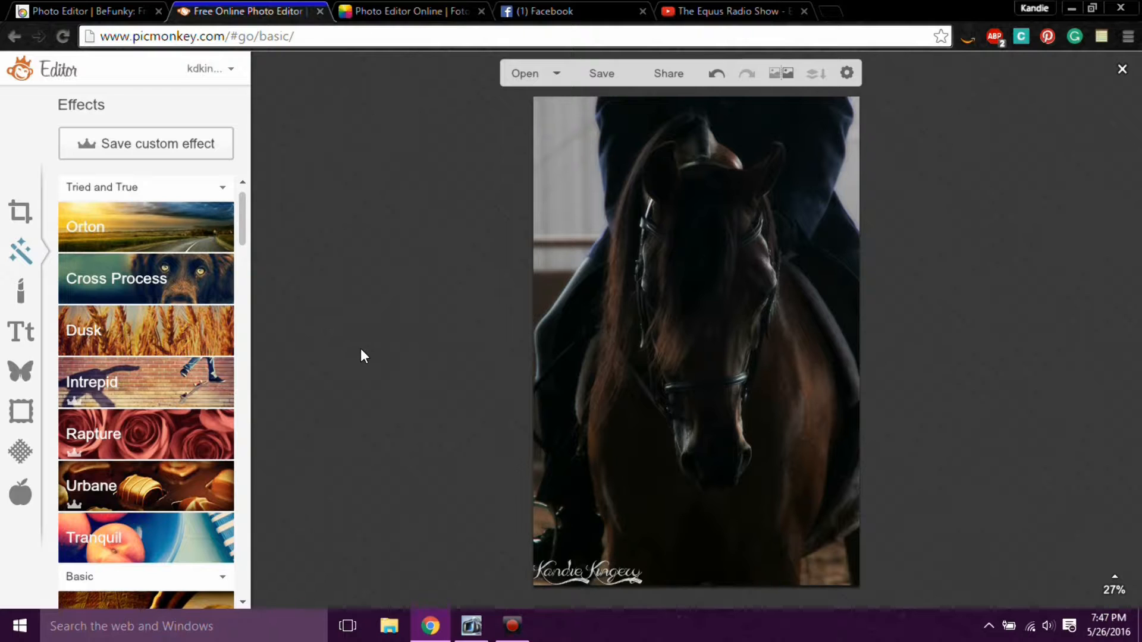
# - Save the photo to the computer as IMG_7104 in jpg format at Sean quality, replacing the existing file in Photo editing examples
pyautogui.click(606, 73)
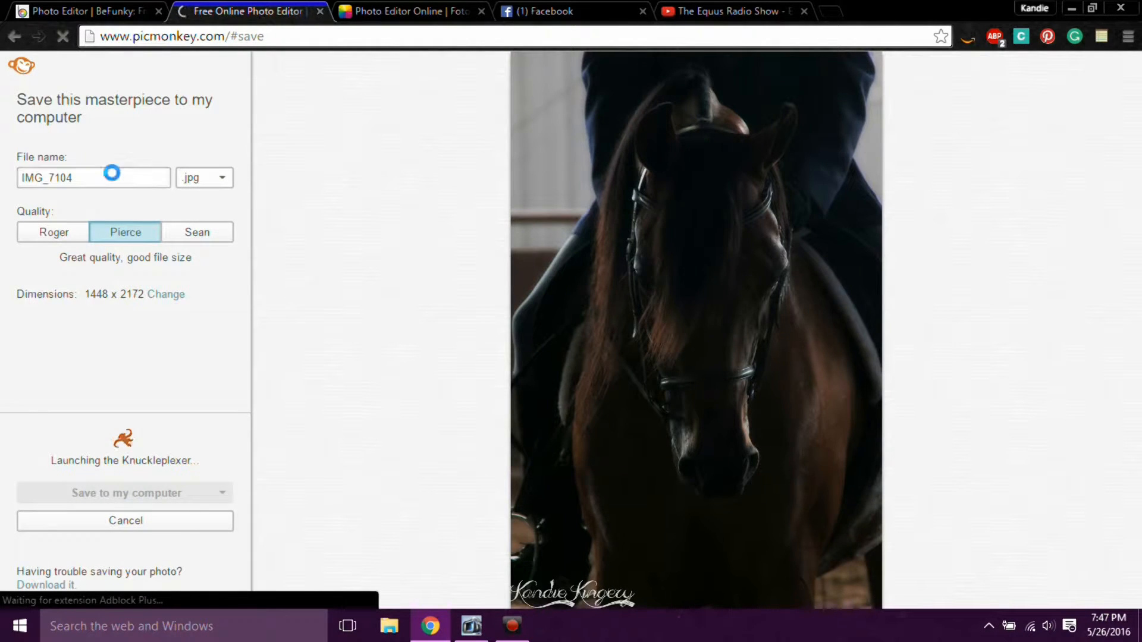
pyautogui.click(209, 243)
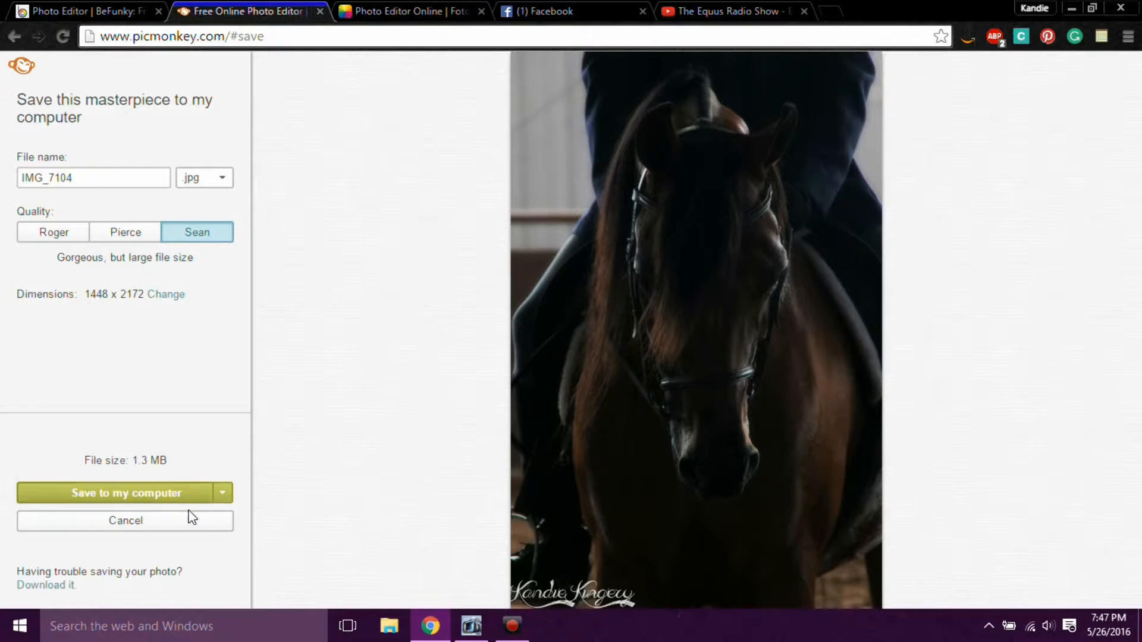
pyautogui.click(175, 494)
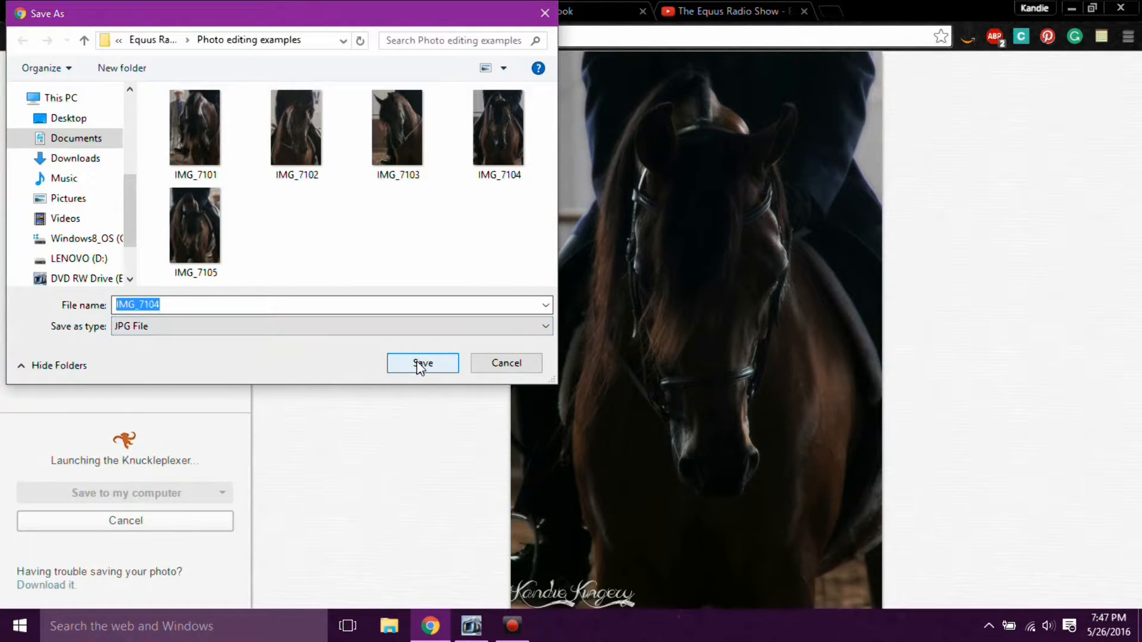
pyautogui.click(420, 361)
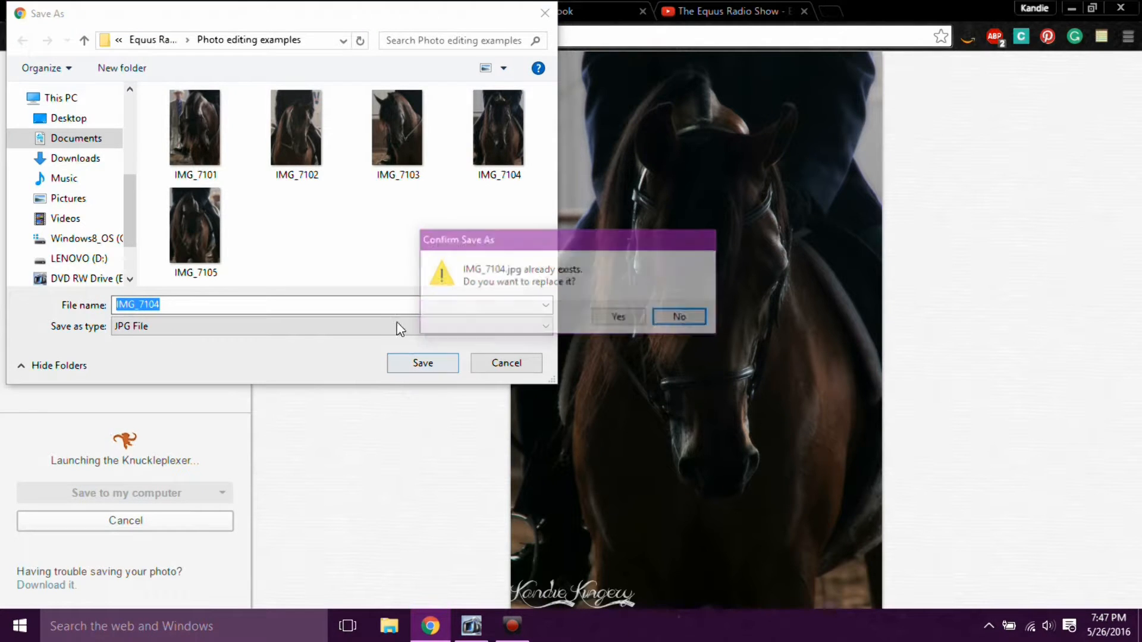
pyautogui.click(623, 319)
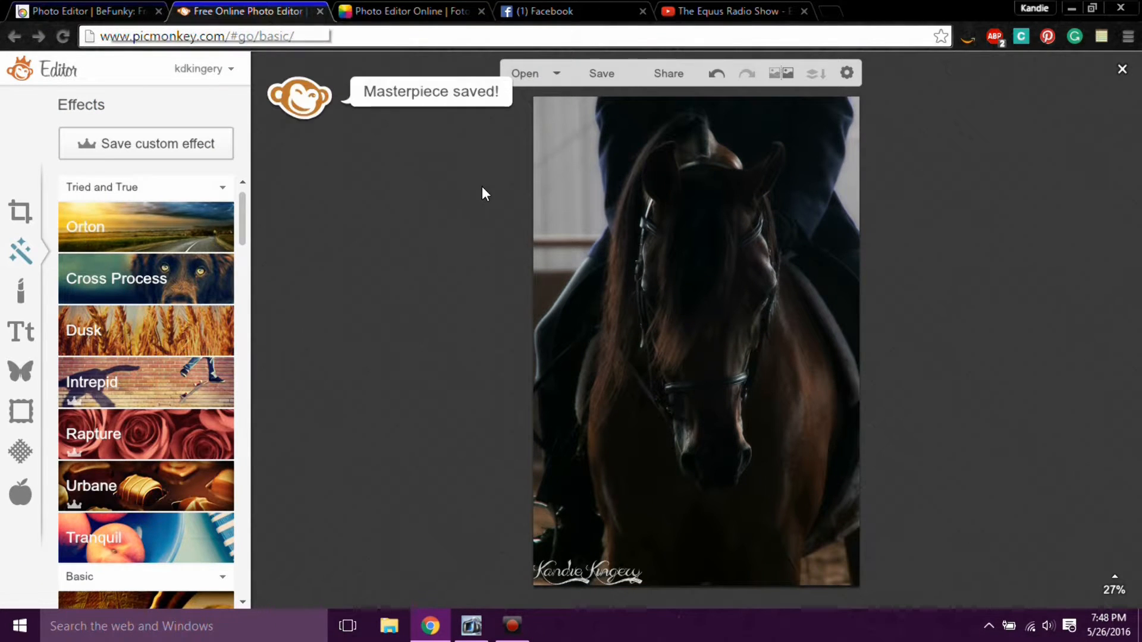
# - Switch to the Fotor editor and review its Basic and Fine-Tune adjustments, dismissing the background color tip
pyautogui.click(399, 13)
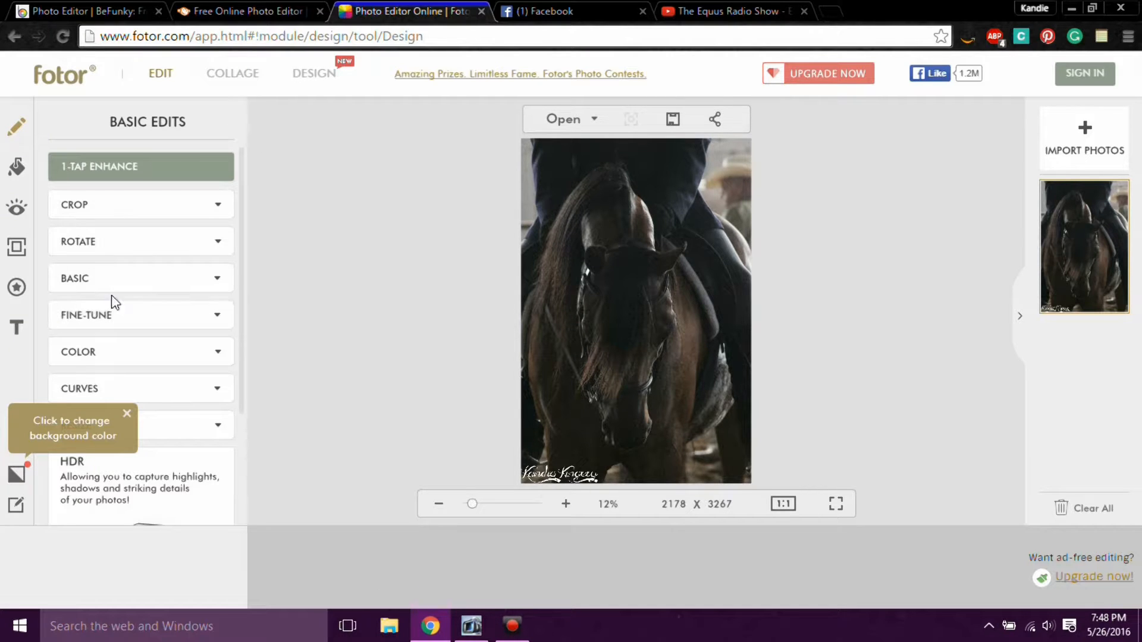
pyautogui.click(220, 274)
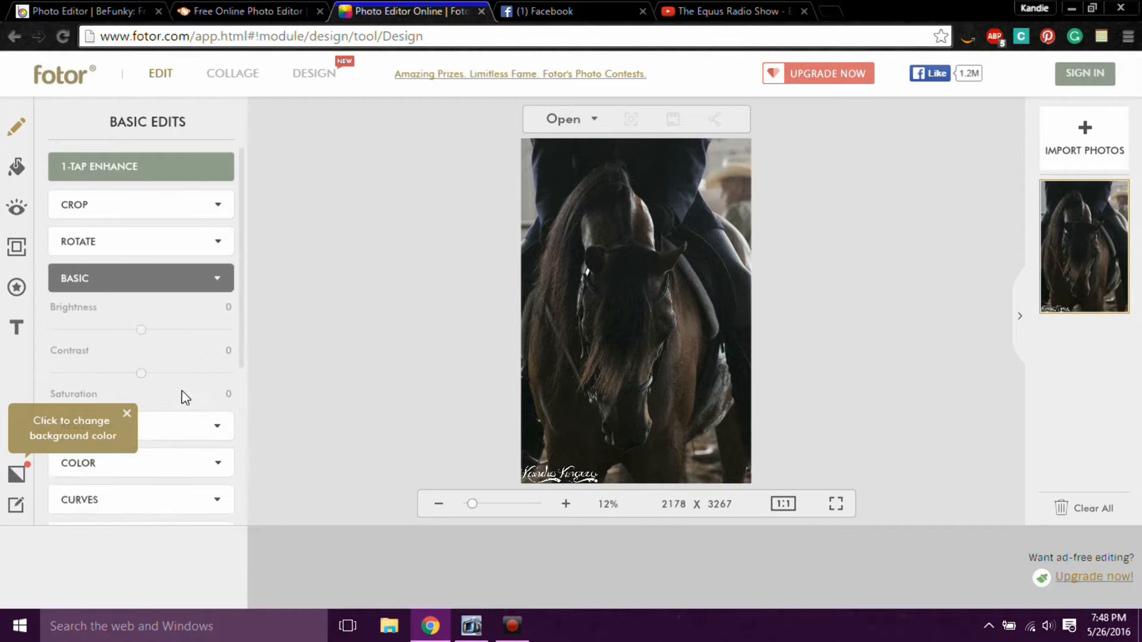
pyautogui.click(127, 413)
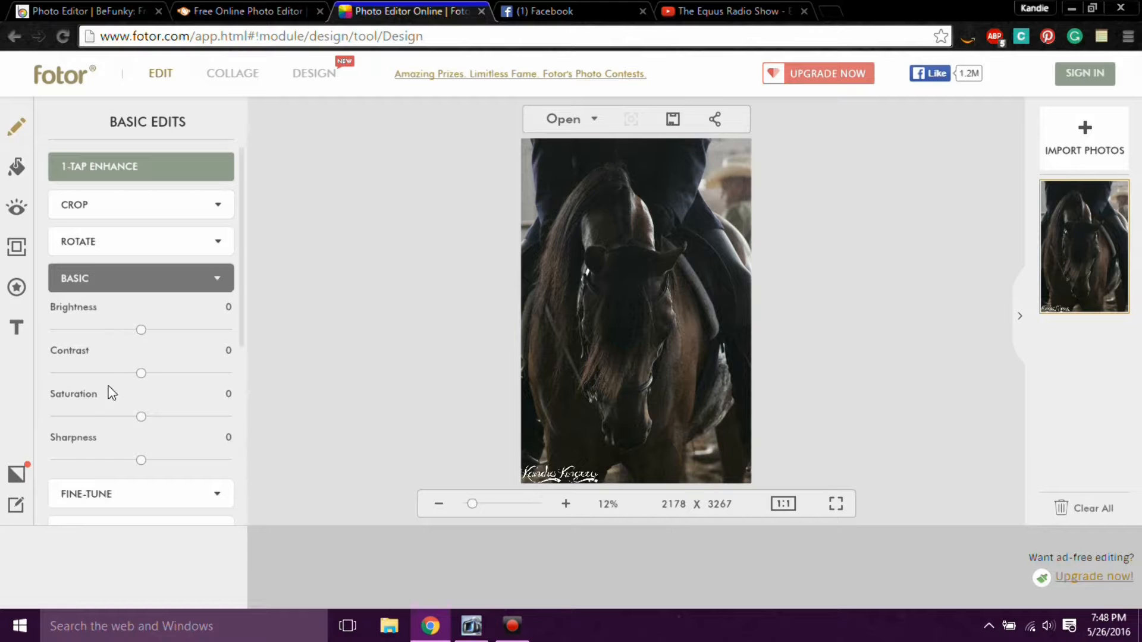
pyautogui.scroll(-2, 109, 412)
pyautogui.click(148, 400)
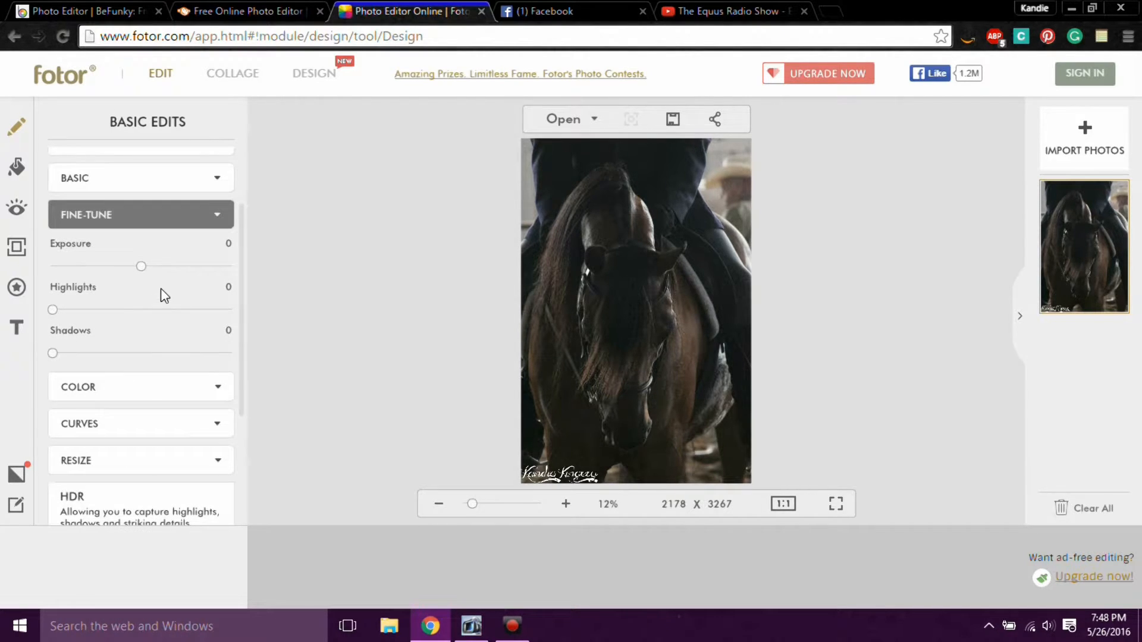
pyautogui.scroll(-2, 144, 346)
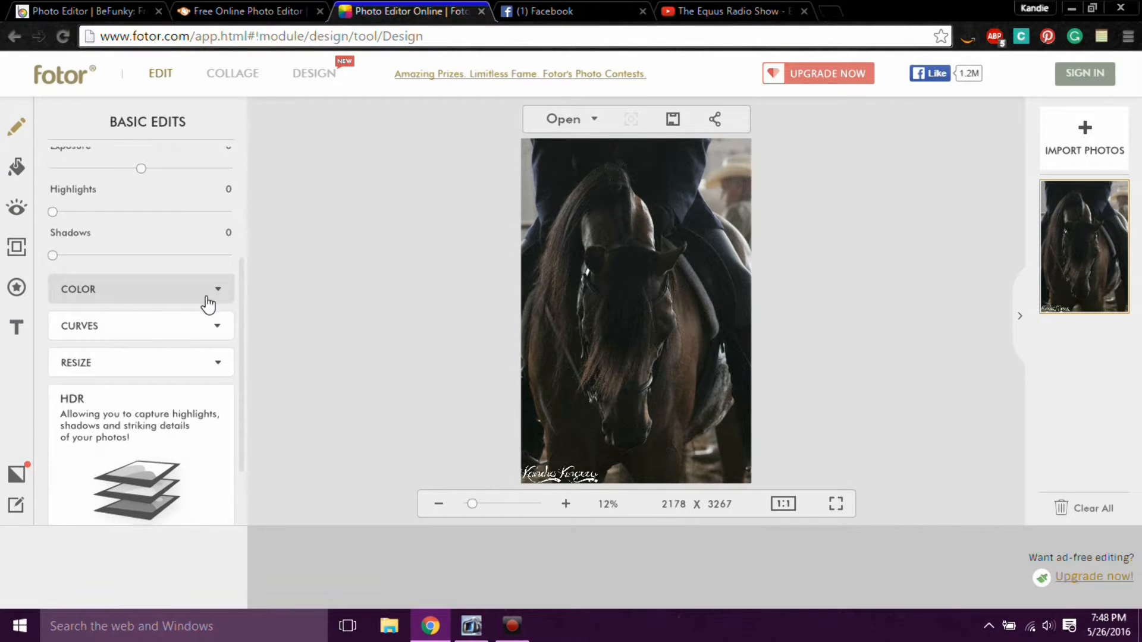
# - Compare warm and cool color temperatures on the horse photo and set Temperature to 31
pyautogui.click(208, 301)
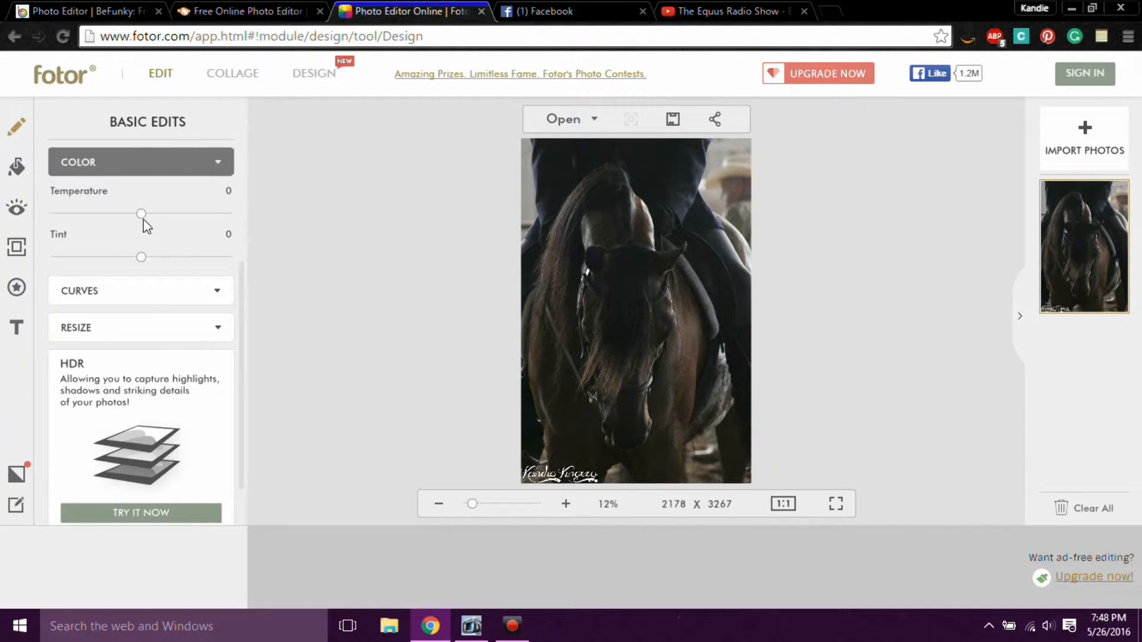
pyautogui.moveTo(142, 216); pyautogui.dragTo(179, 216)
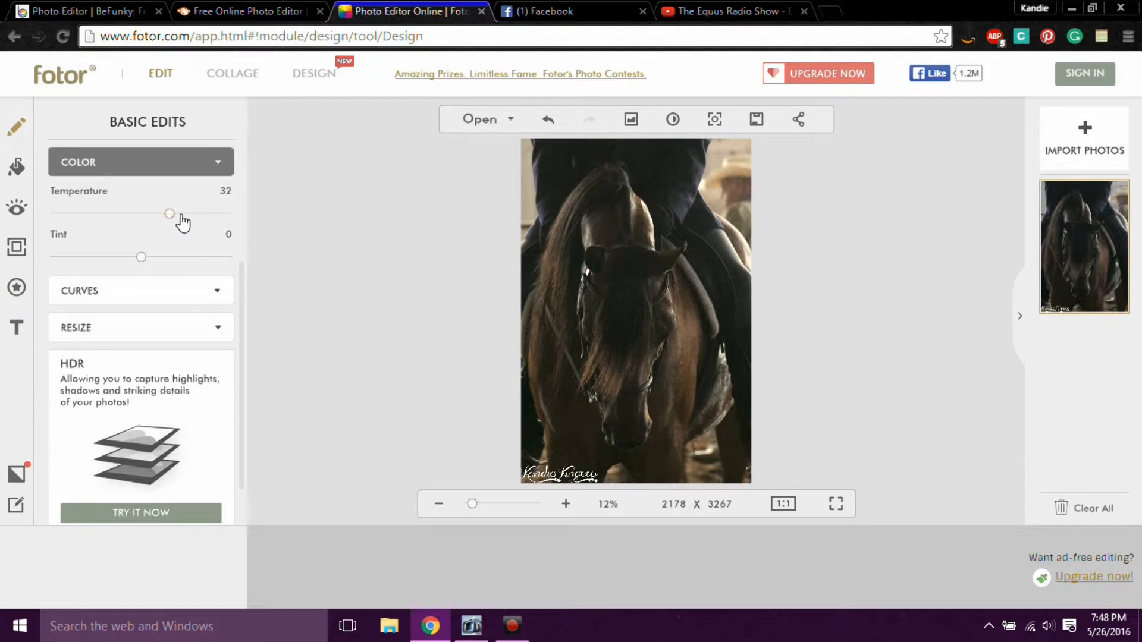
pyautogui.click(181, 215)
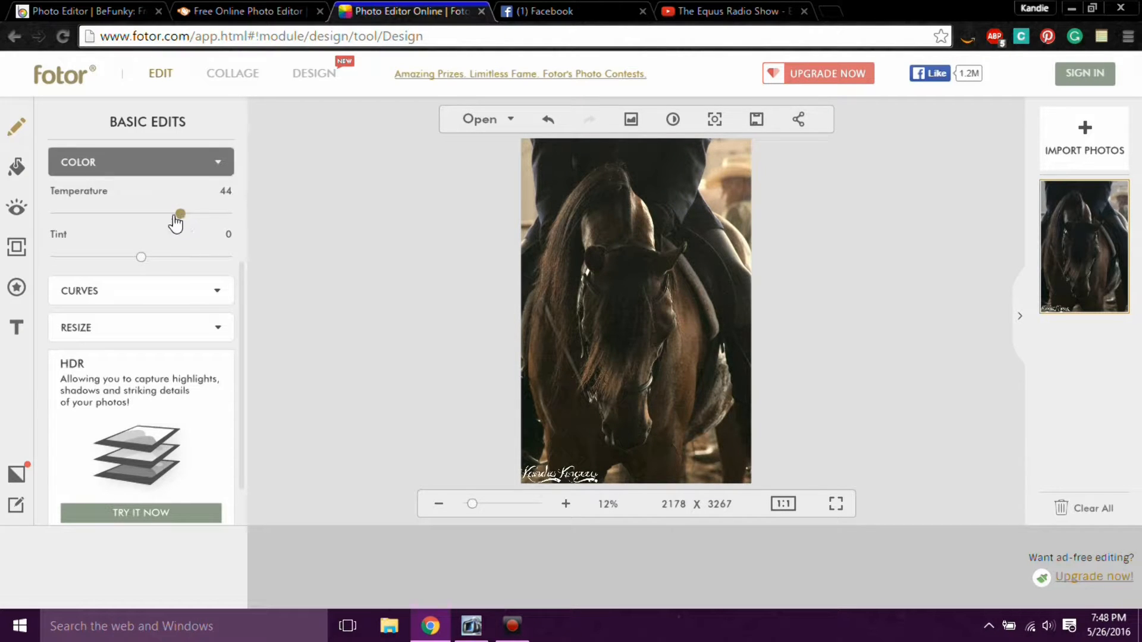
pyautogui.moveTo(176, 223); pyautogui.dragTo(70, 223)
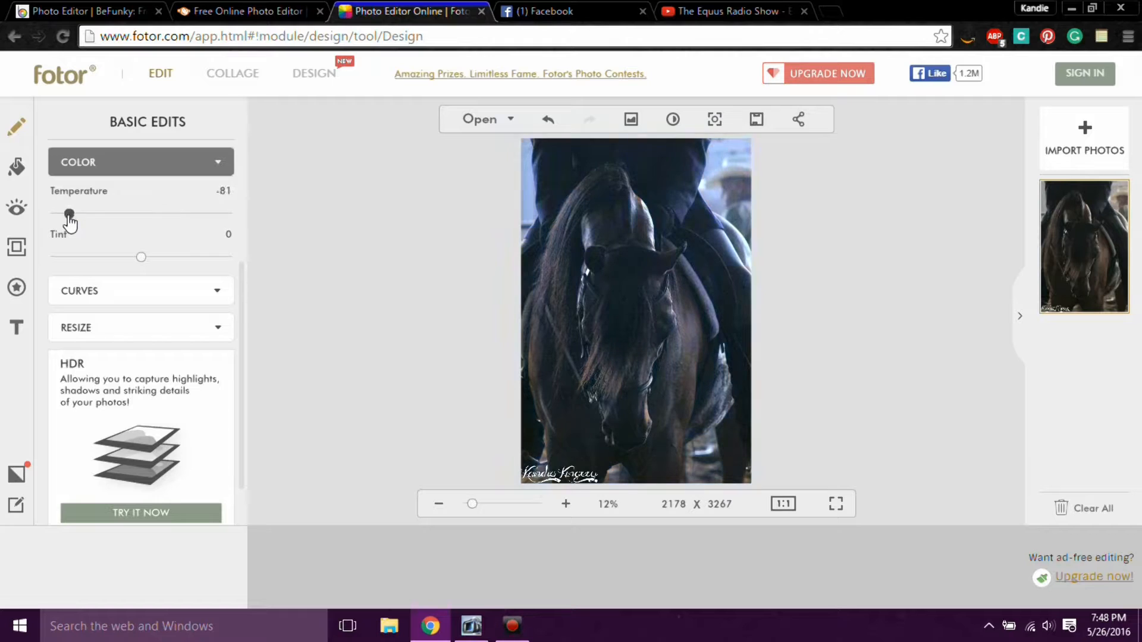
pyautogui.click(169, 214)
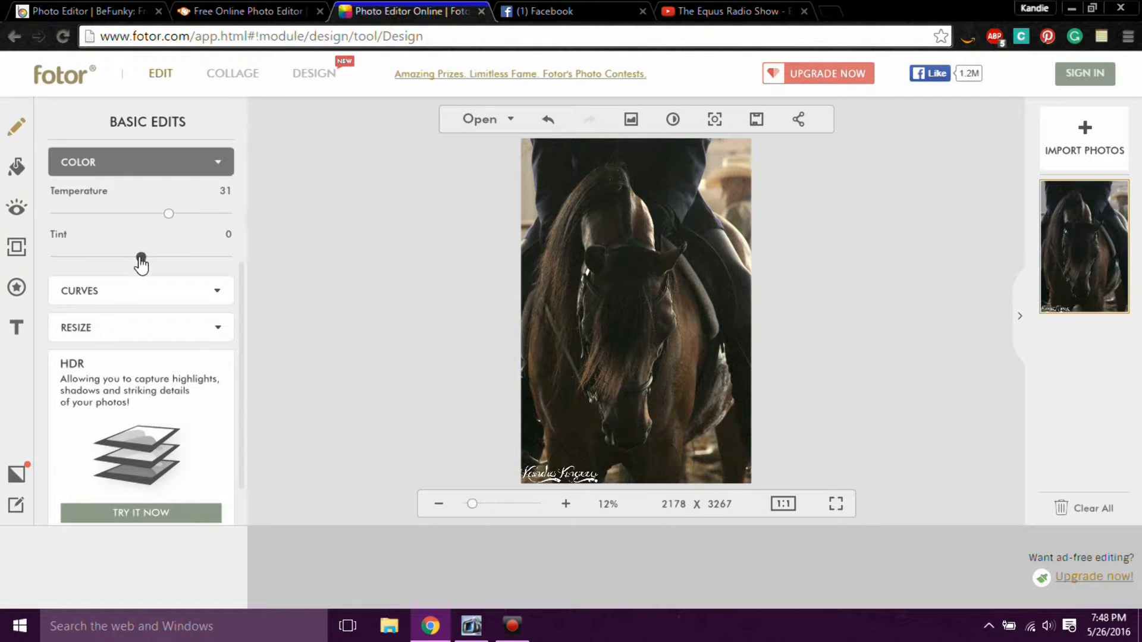
# - Compare low and high color tints on the horse photo and set Tint to -3
pyautogui.moveTo(123, 260); pyautogui.dragTo(73, 260)
pyautogui.click(180, 257)
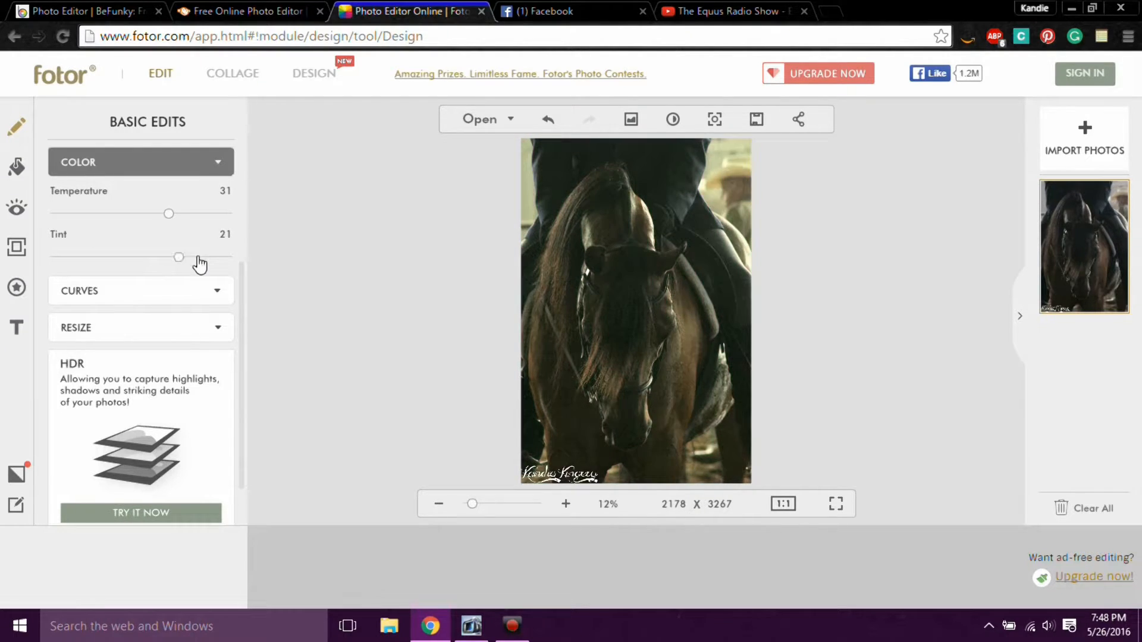
pyautogui.click(137, 258)
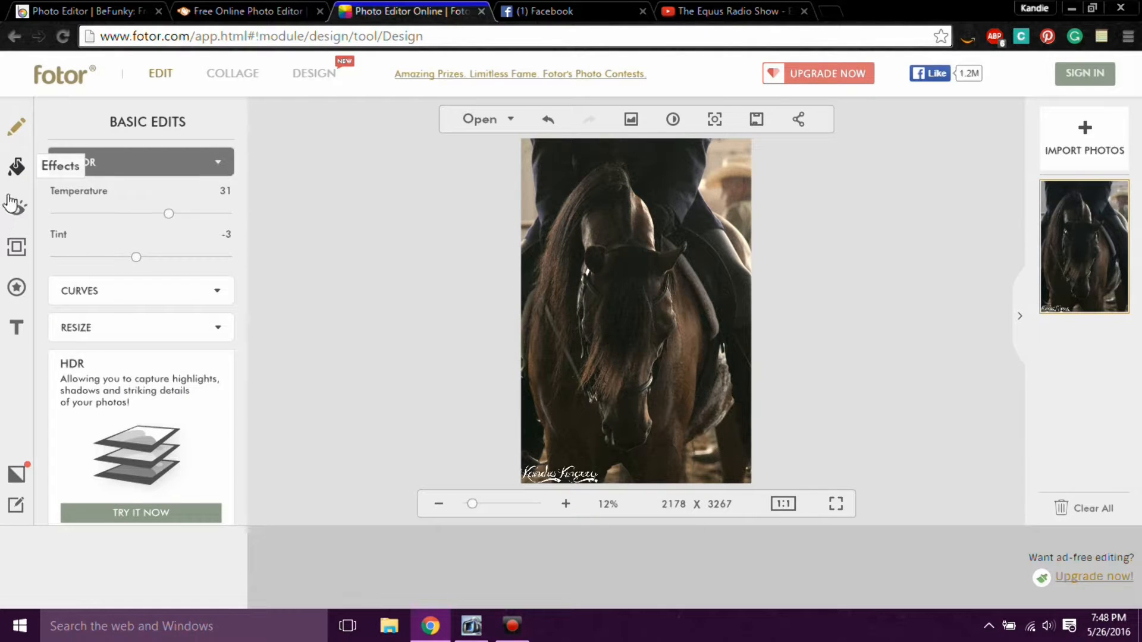
# - Try the Snow effect at intensity 100 on the horse photo and cancel it without applying
pyautogui.click(16, 169)
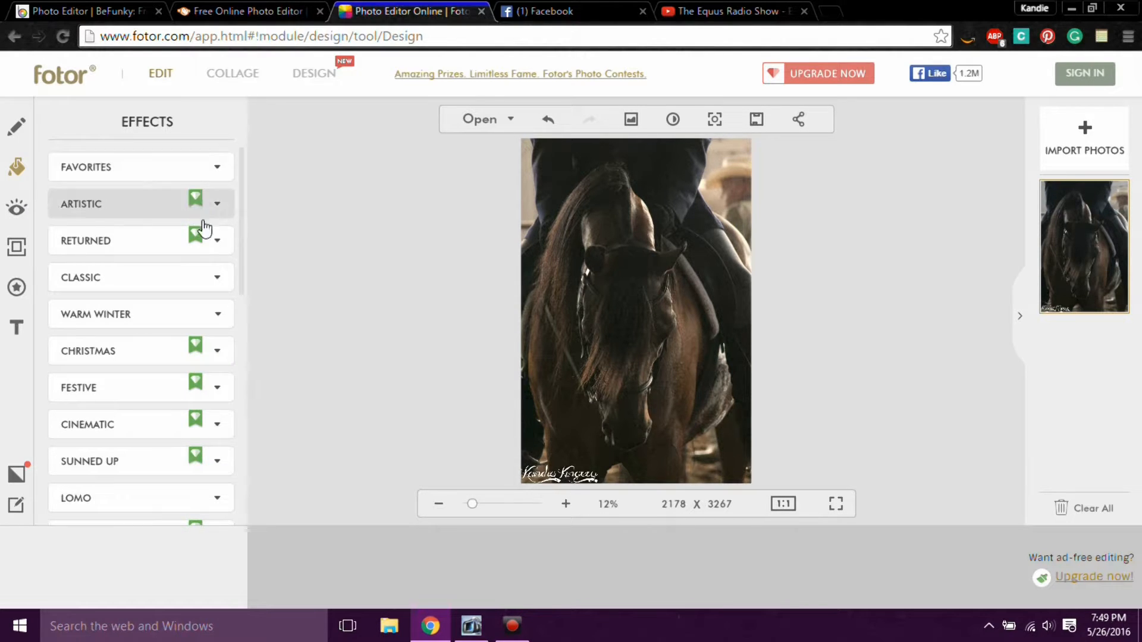
pyautogui.click(187, 357)
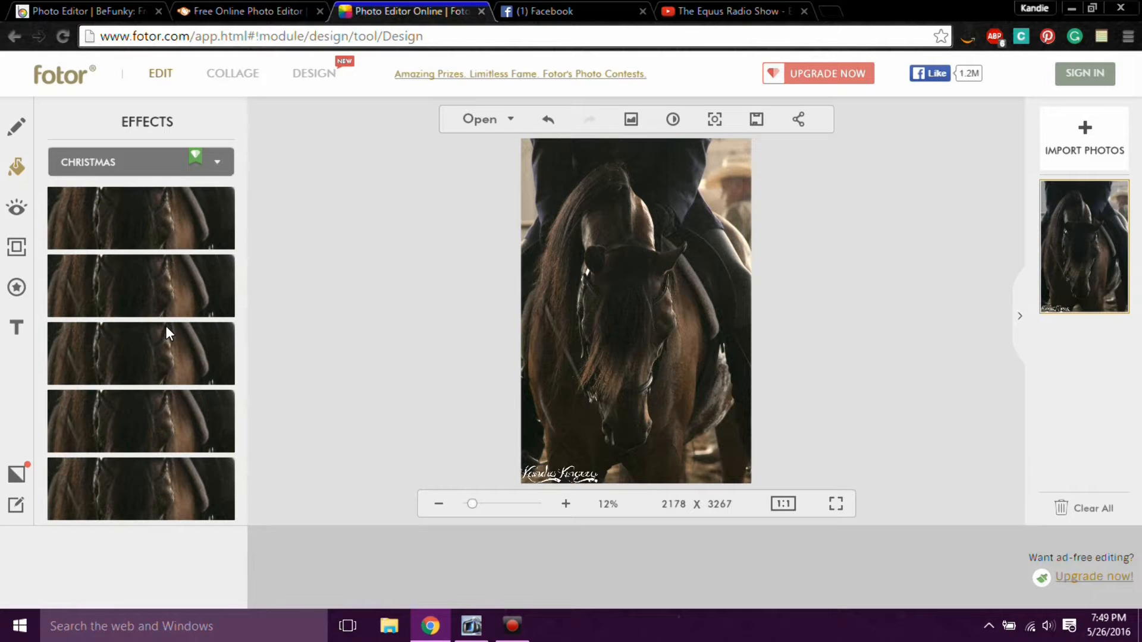
pyautogui.scroll(-1, 224, 172)
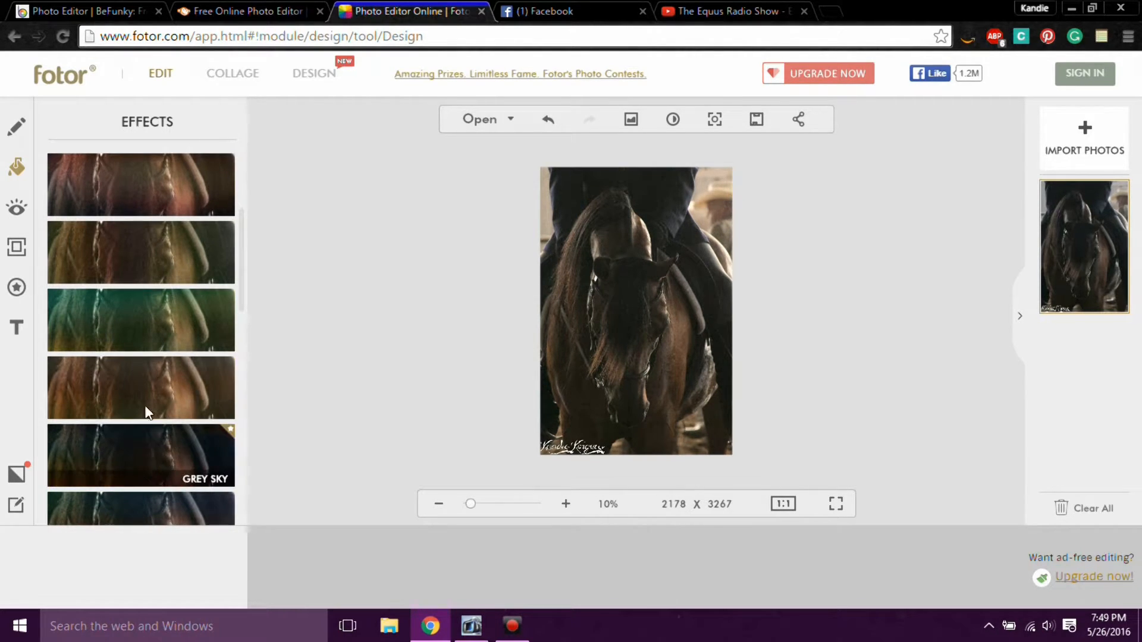
pyautogui.click(148, 333)
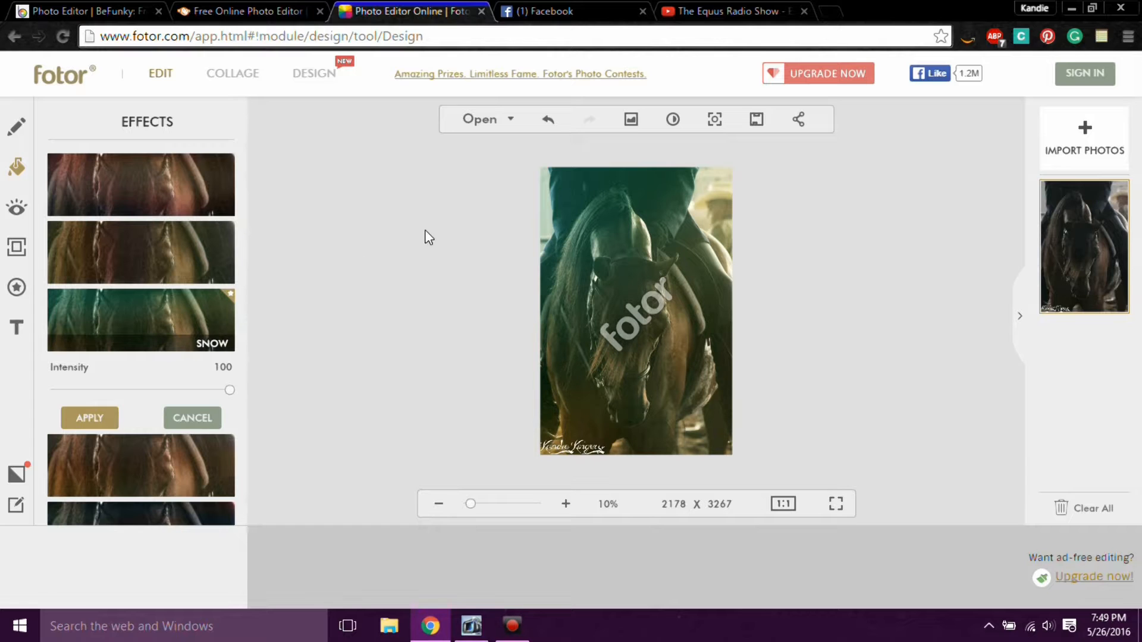
pyautogui.click(197, 420)
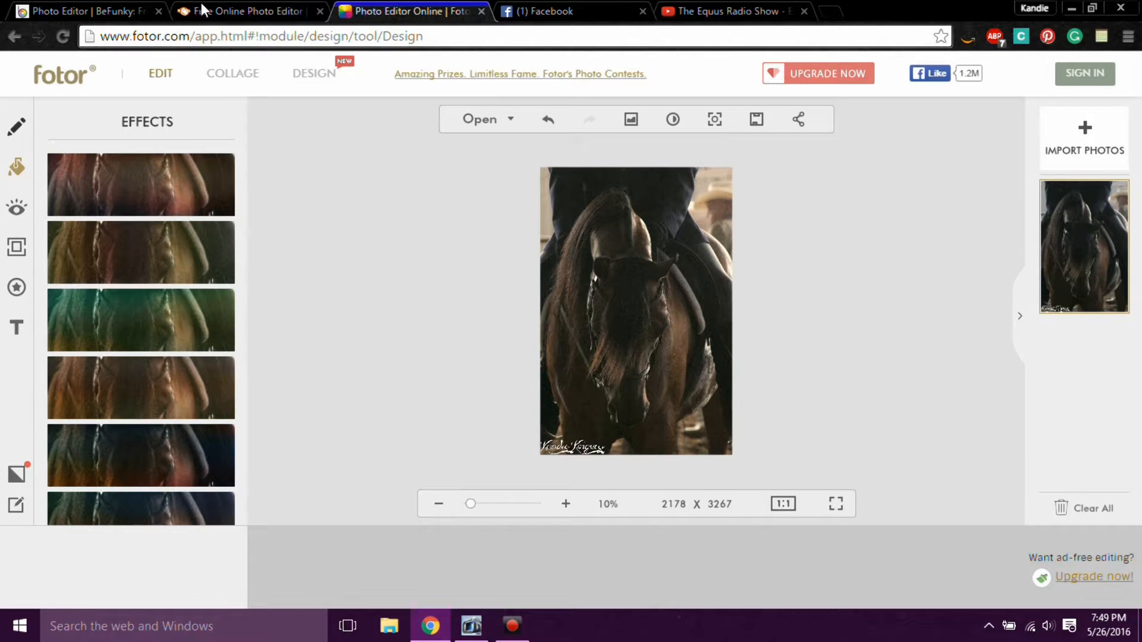
# - Switch to the PicMonkey editor and review its Themes, Textures and Frames collections
pyautogui.click(222, 13)
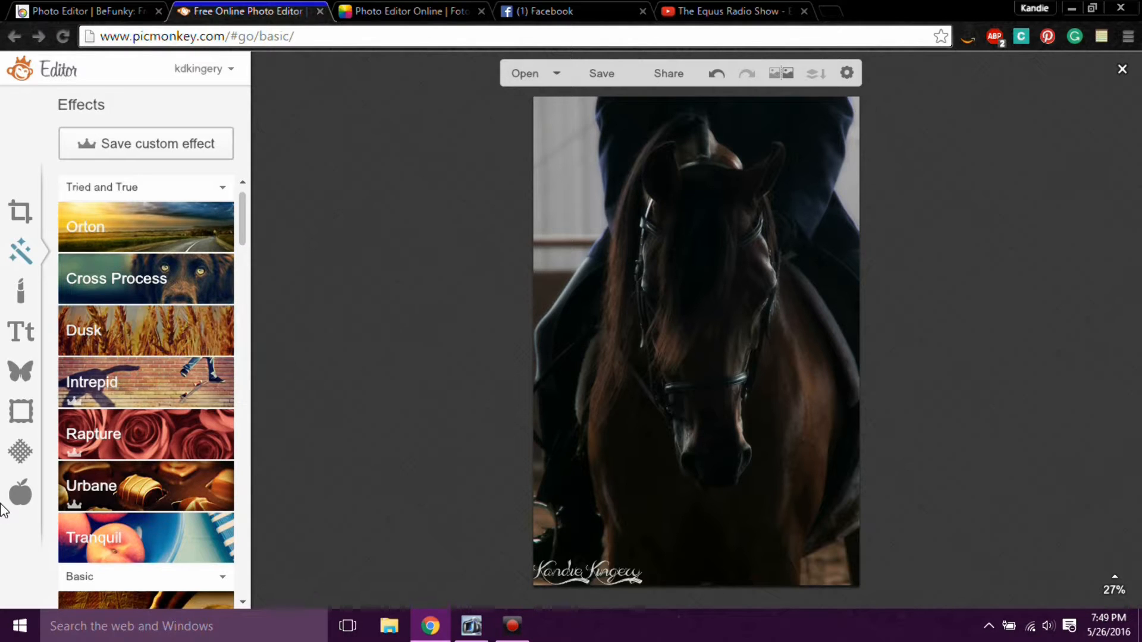
pyautogui.click(23, 497)
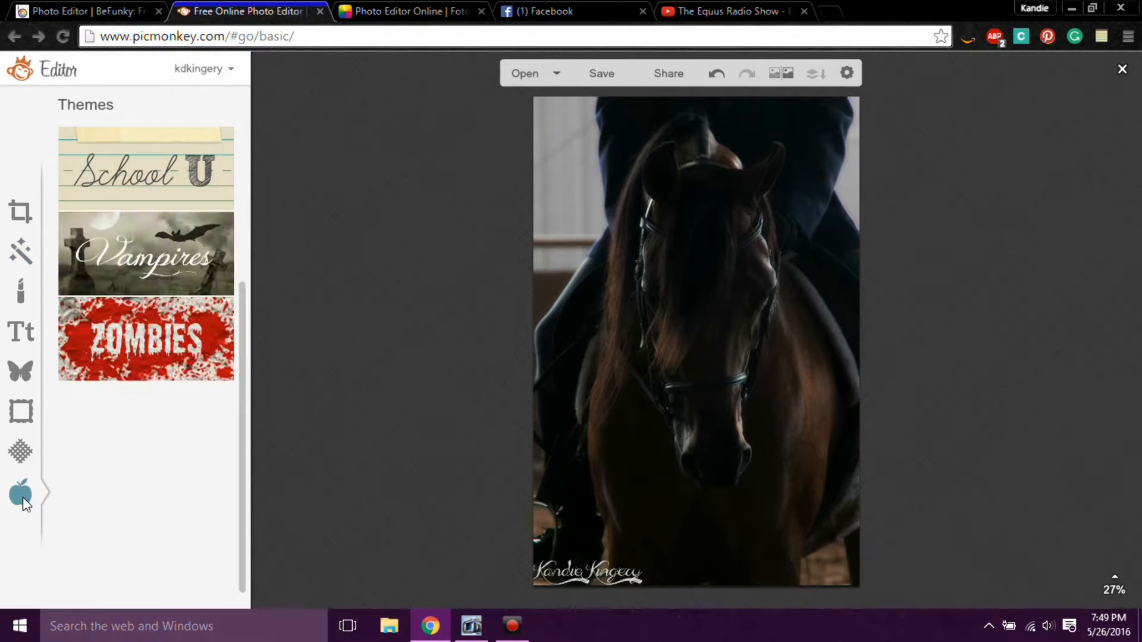
pyautogui.click(23, 452)
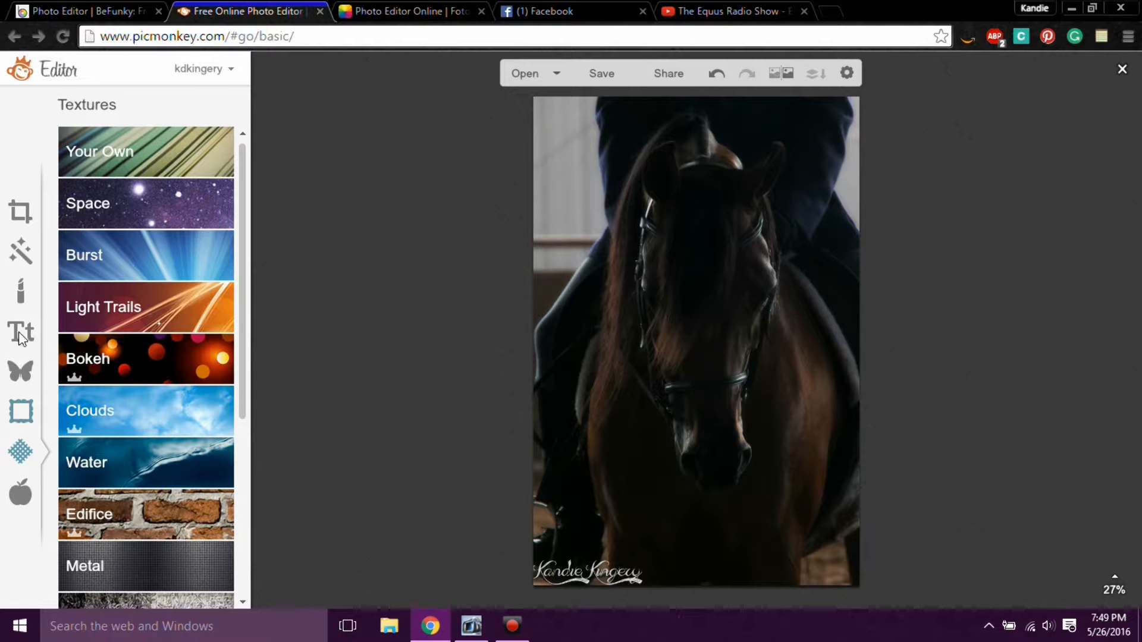
pyautogui.click(20, 412)
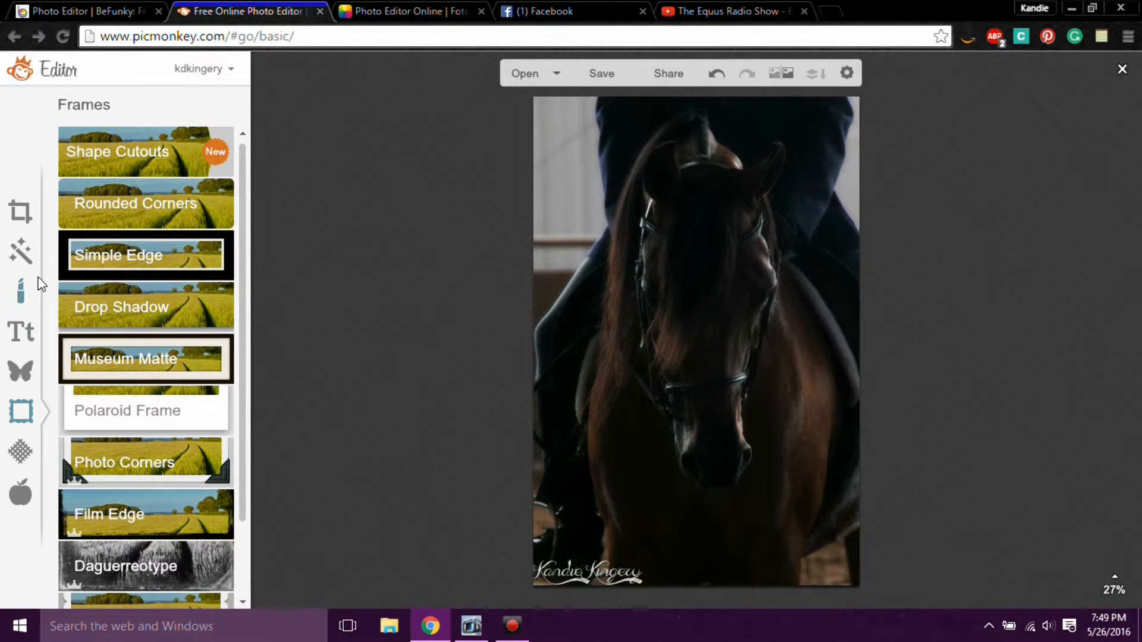
pyautogui.scroll(-2, 161, 203)
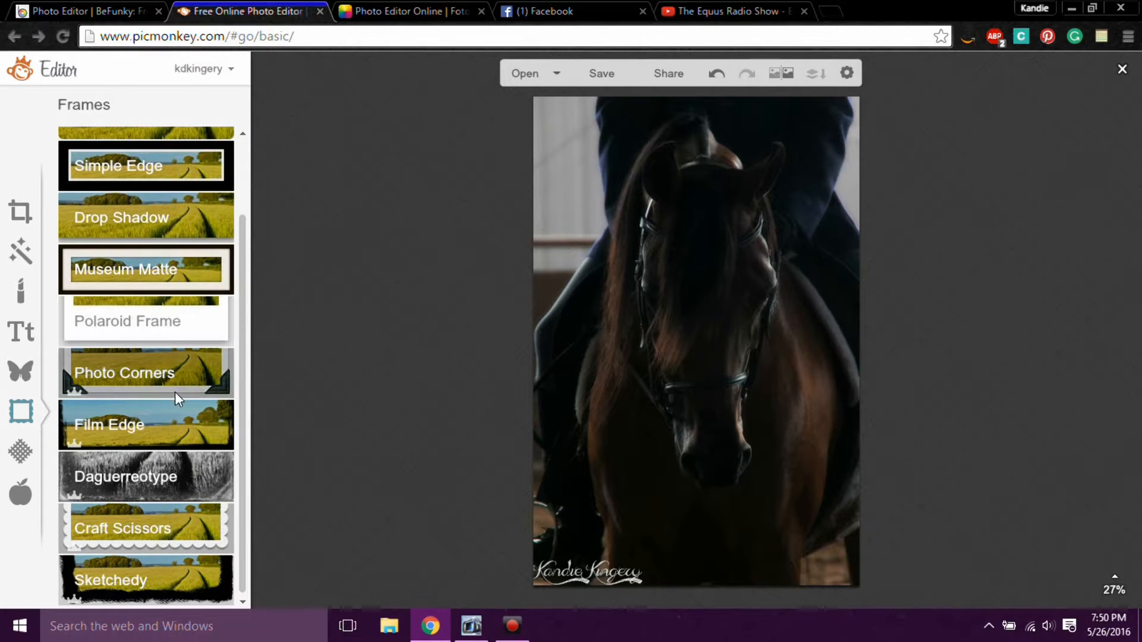
# - Review the available text fonts, including the Recent, Sans Serif and Serif groups and the crown-marked ones
pyautogui.click(18, 367)
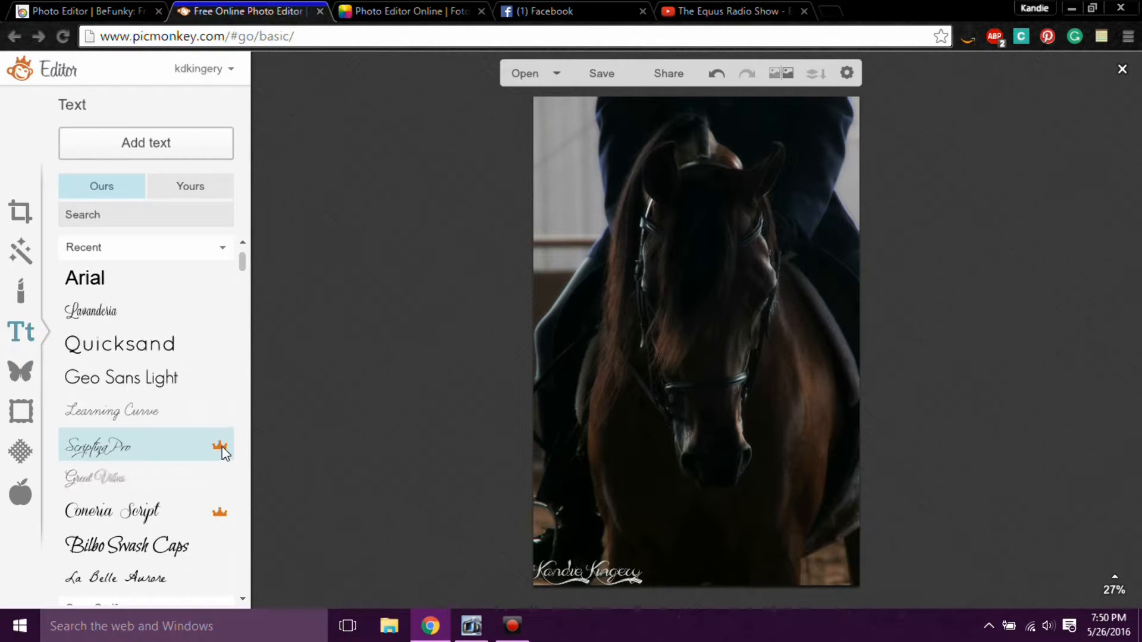
pyautogui.moveTo(222, 447)
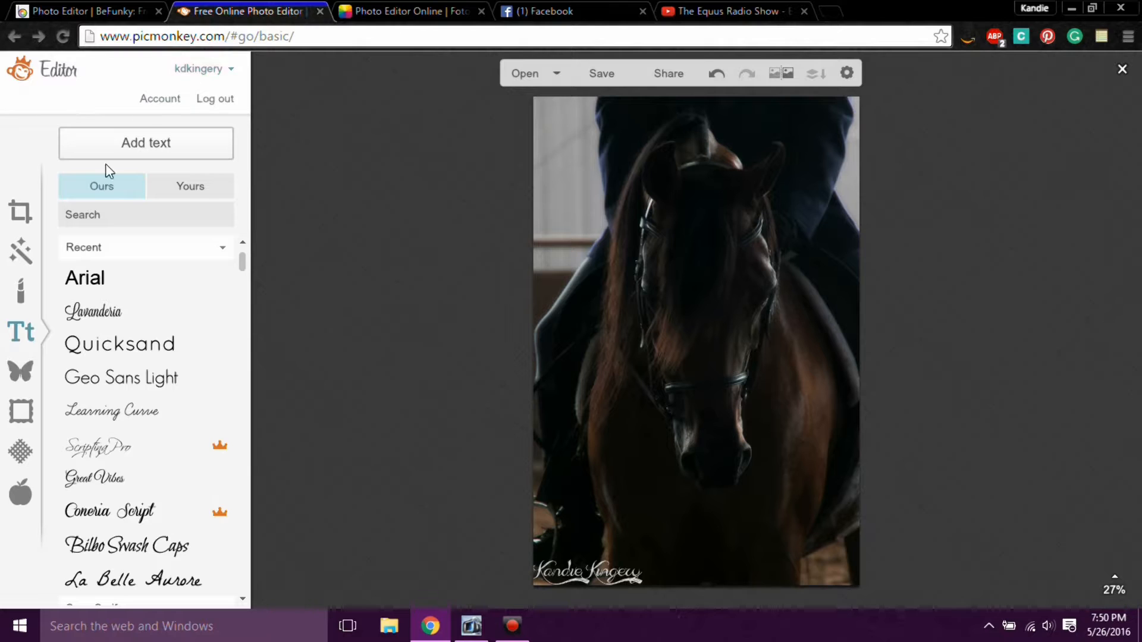
pyautogui.moveTo(19, 66)
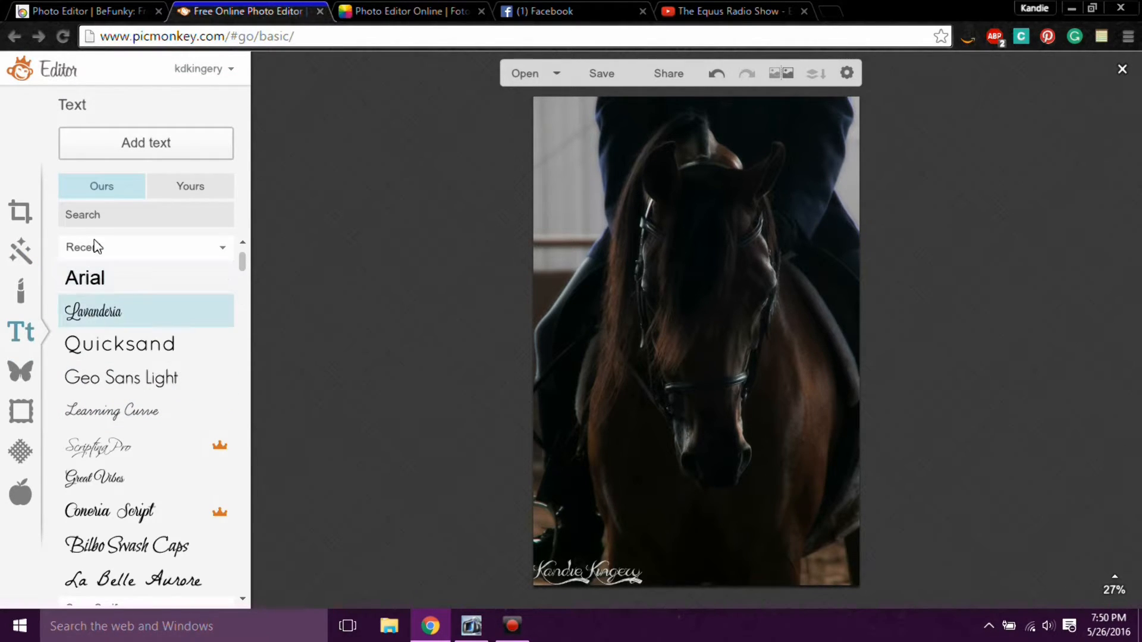
pyautogui.scroll(-1, 173, 427)
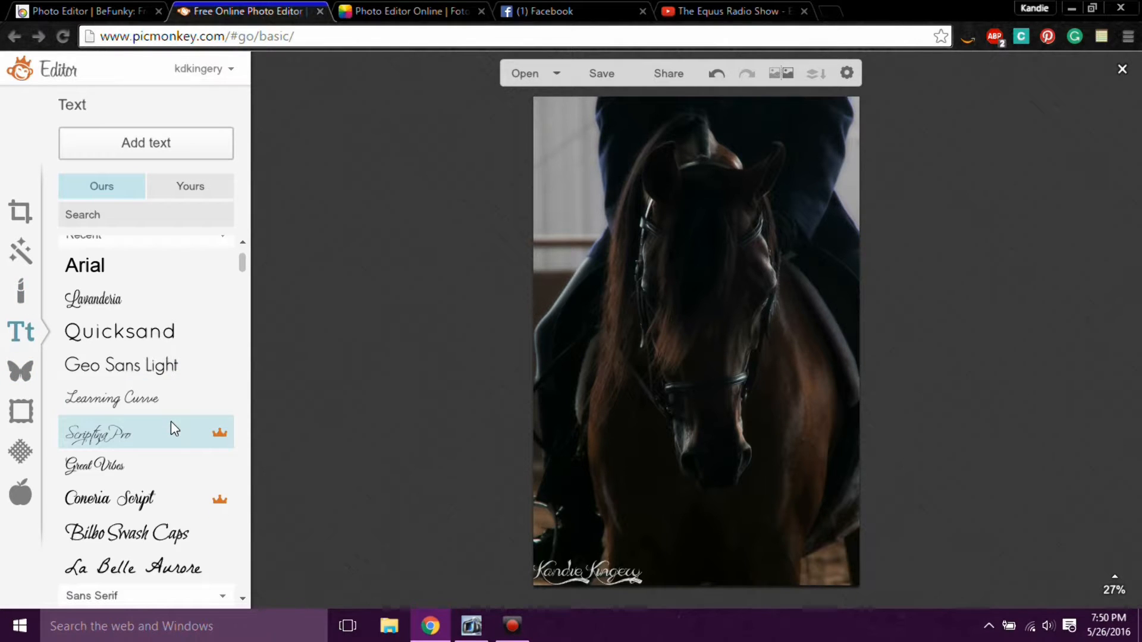
pyautogui.scroll(-5, 171, 421)
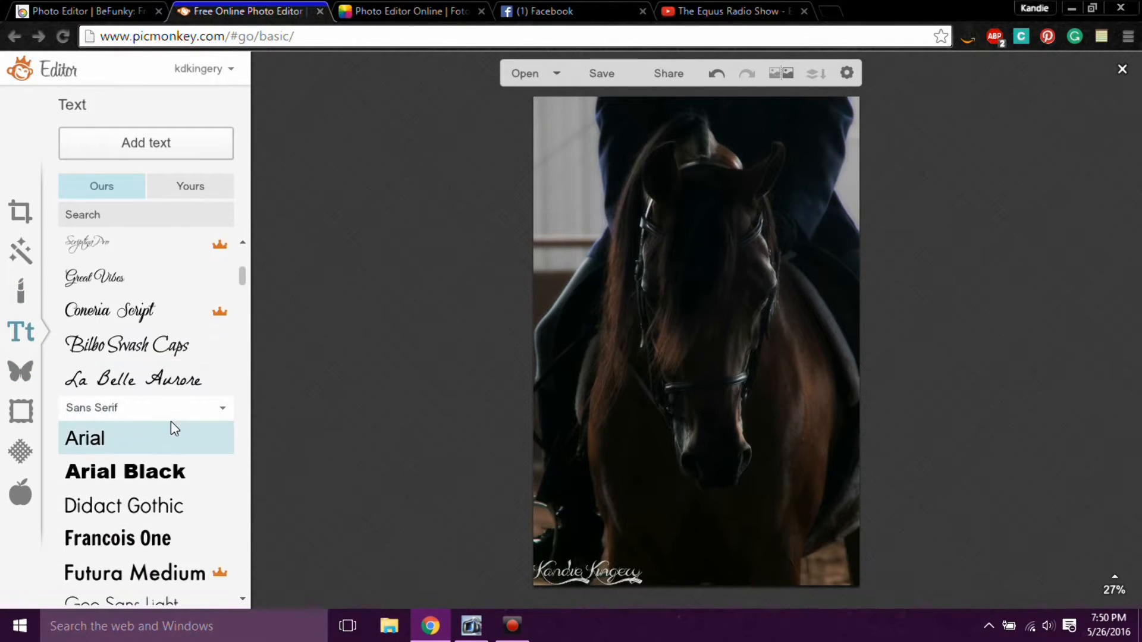
pyautogui.scroll(-7, 172, 423)
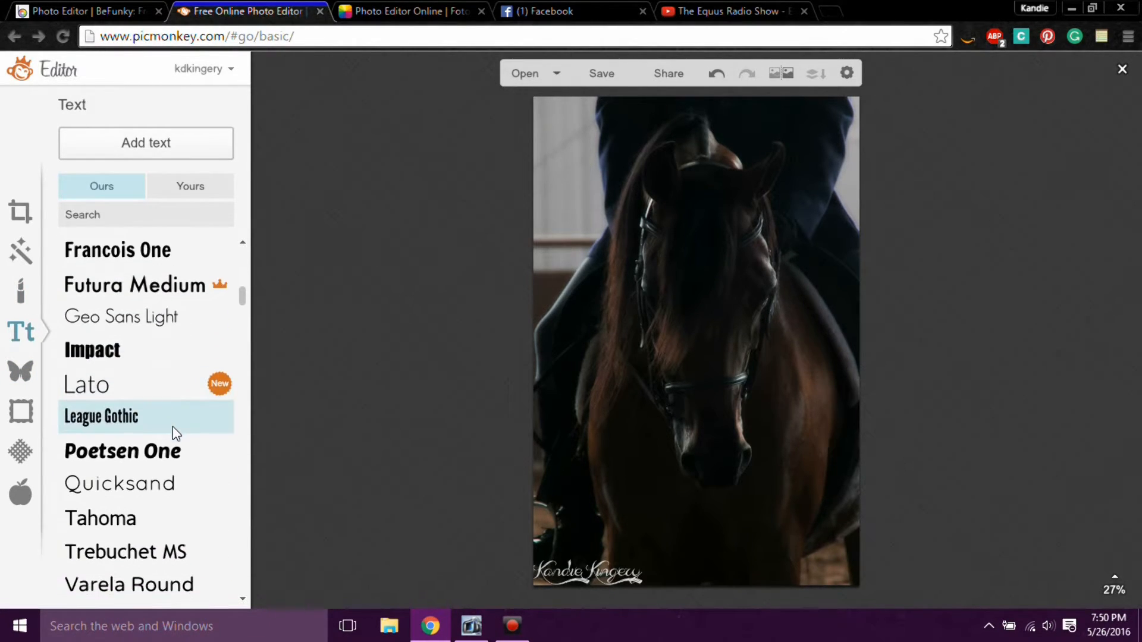
pyautogui.scroll(-9, 173, 427)
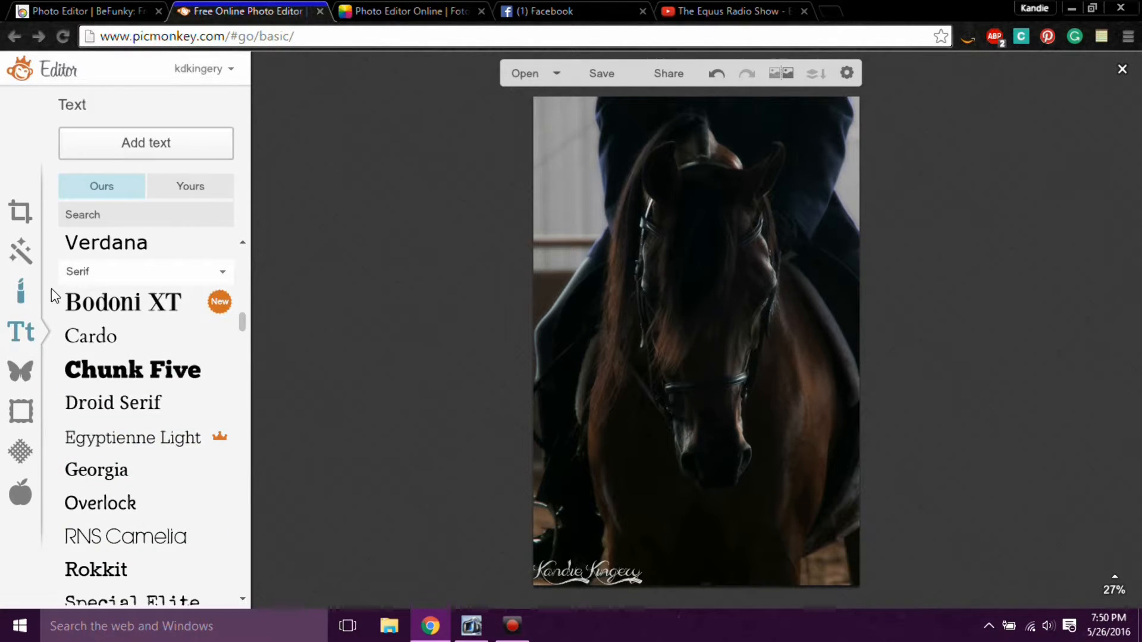
# - Review the Touch Up tools for skin, mouth, eyes and the rest of the portrait
pyautogui.click(34, 289)
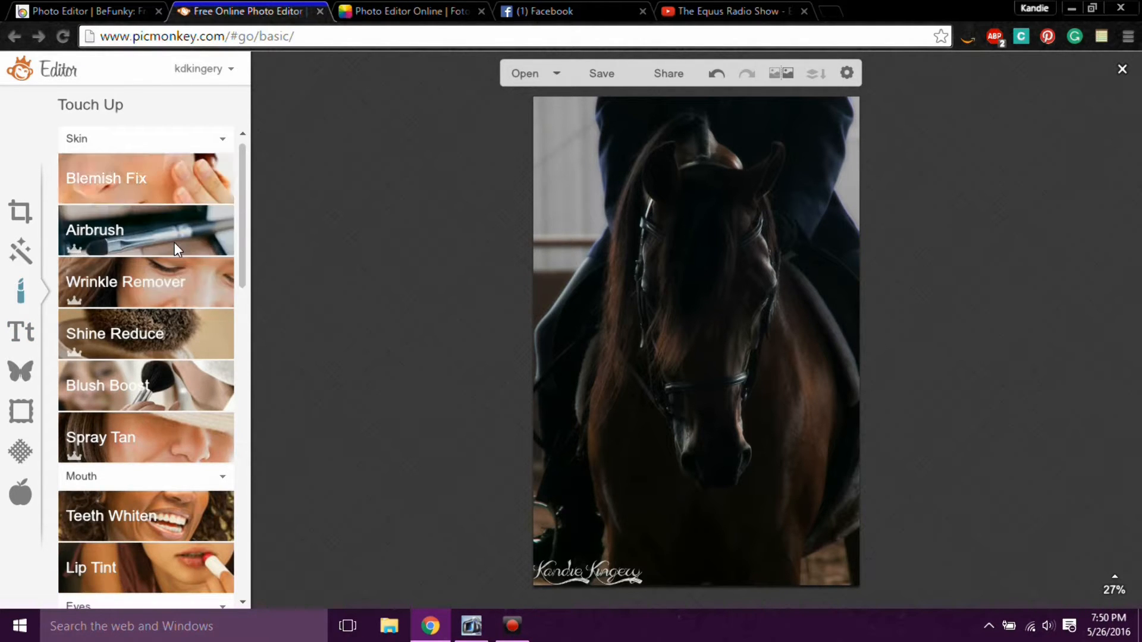
pyautogui.scroll(-7, 174, 233)
pyautogui.scroll(-4, 173, 233)
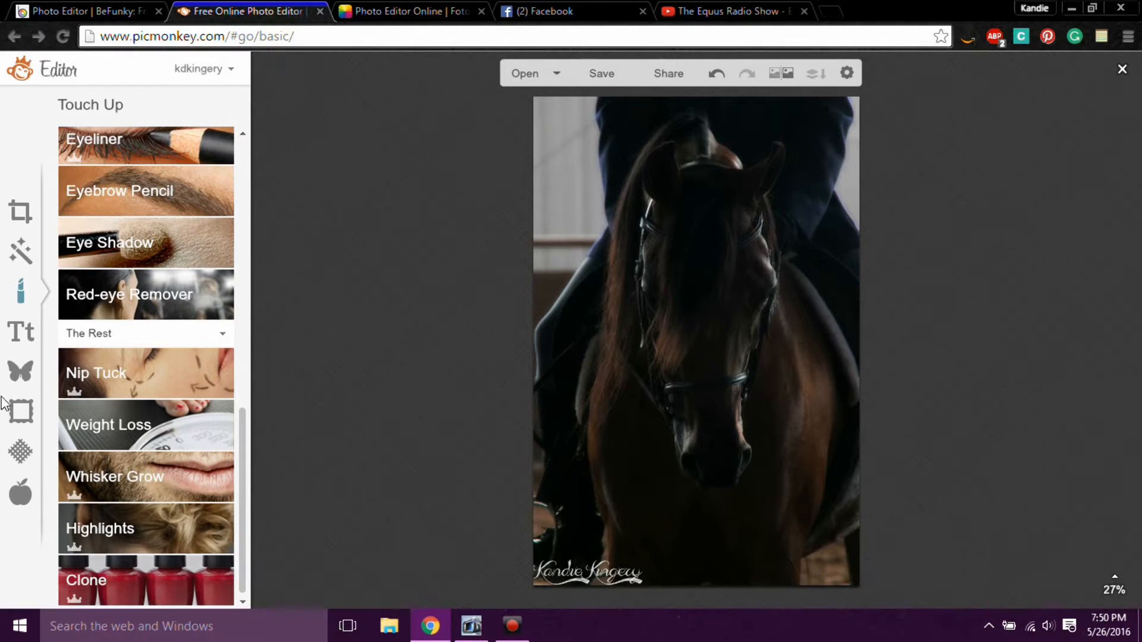
# - Examine the list of photo effects from Tried and True through the Camera Look, Area and Artsy groups
pyautogui.click(21, 253)
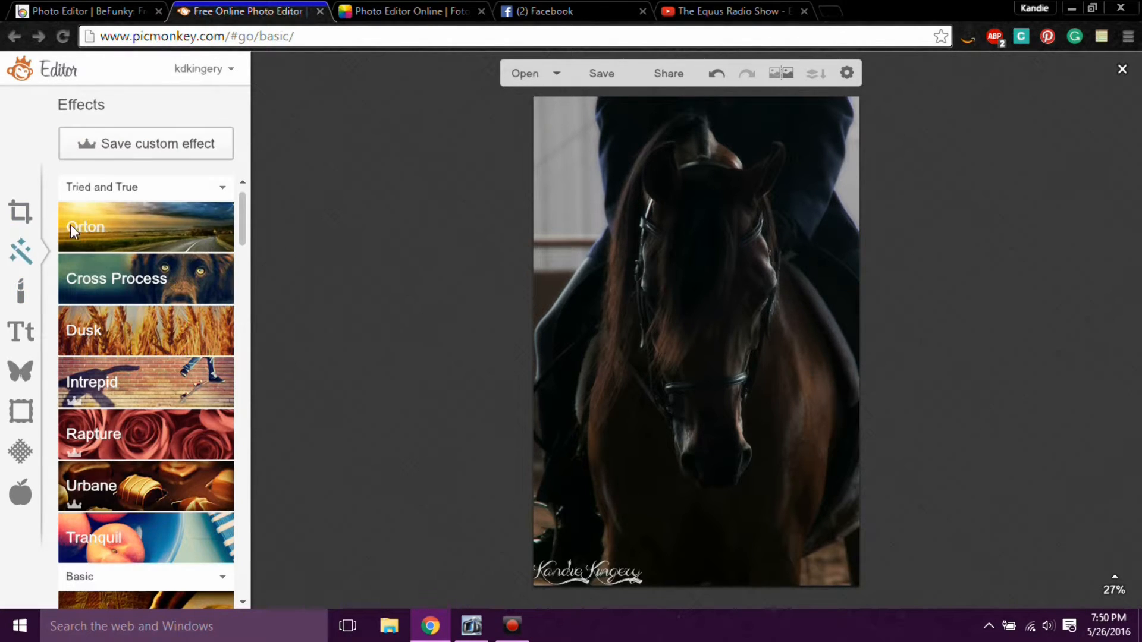
pyautogui.scroll(-2, 173, 423)
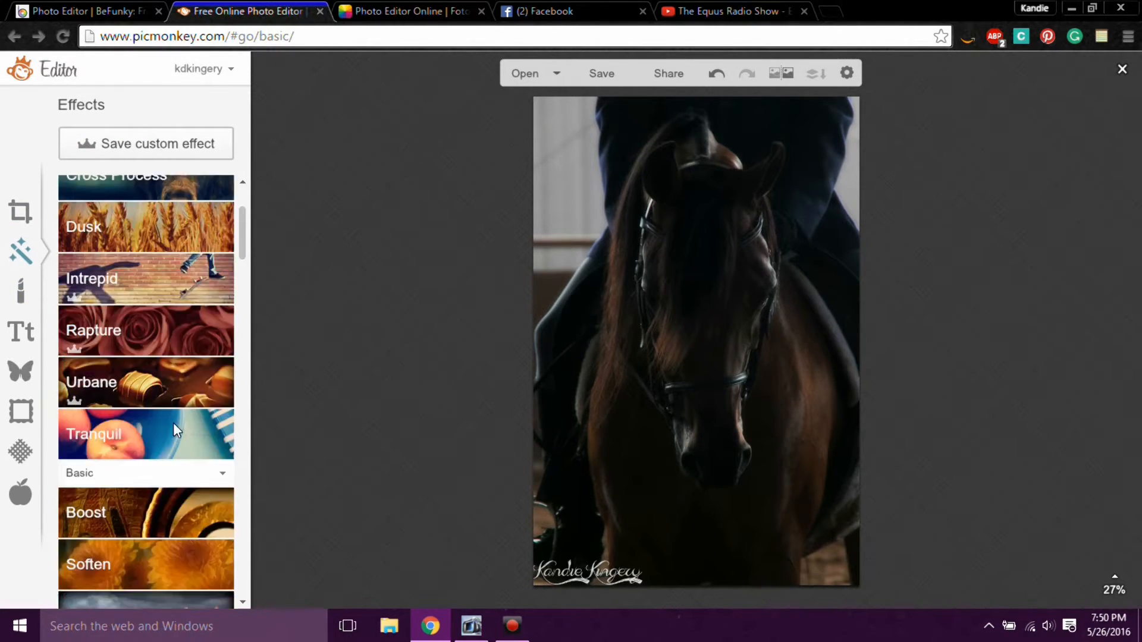
pyautogui.scroll(-10, 173, 422)
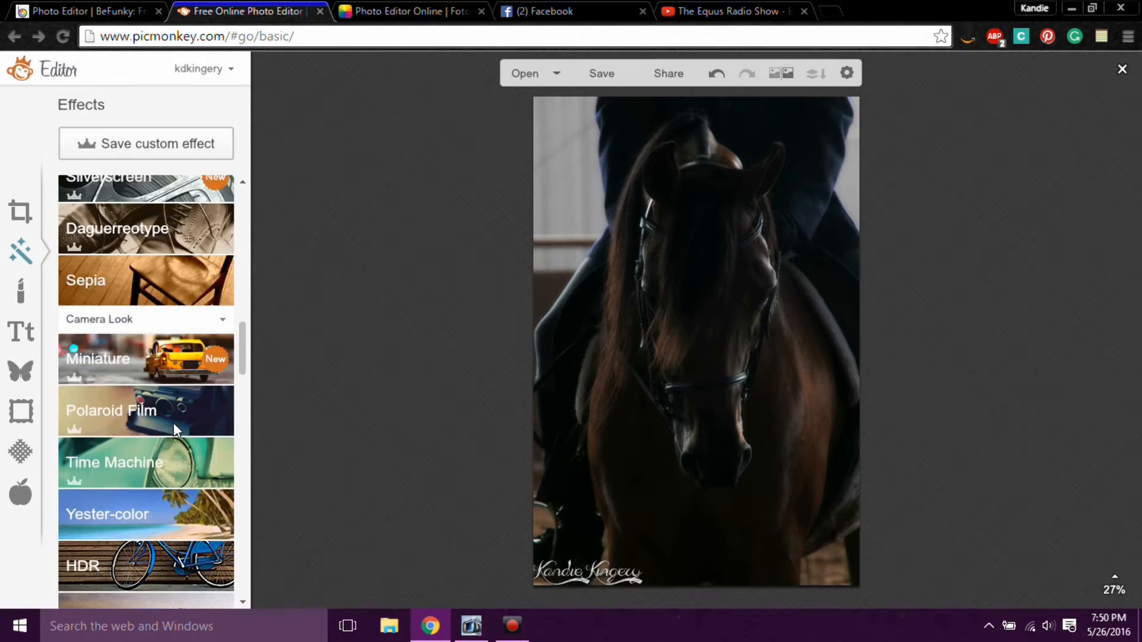
pyautogui.scroll(-15, 173, 423)
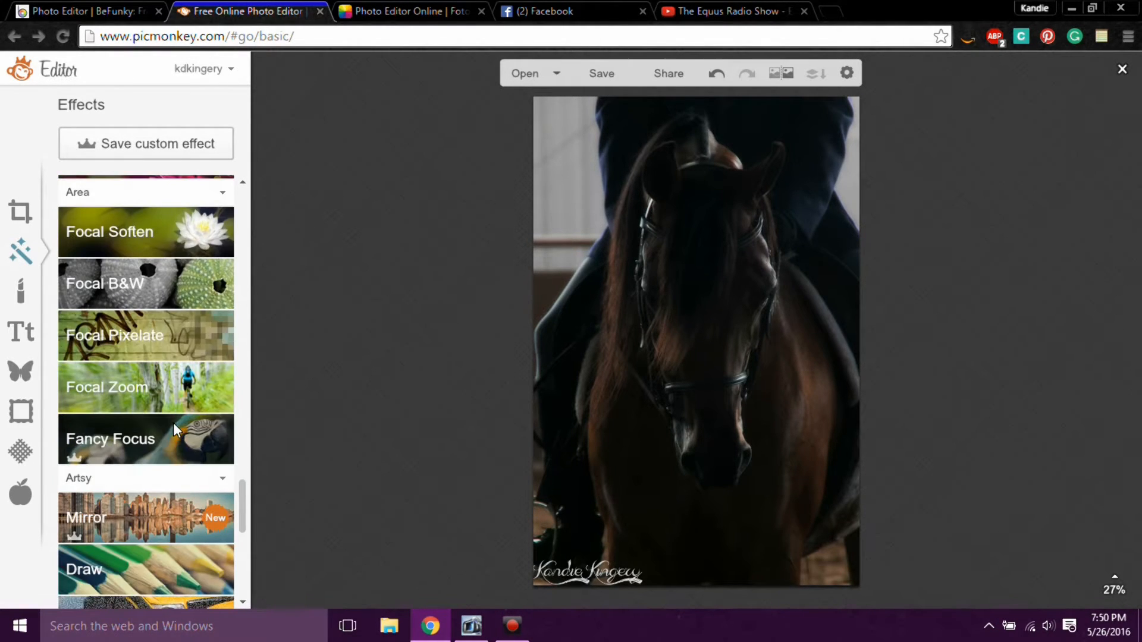
pyautogui.scroll(-2, 173, 423)
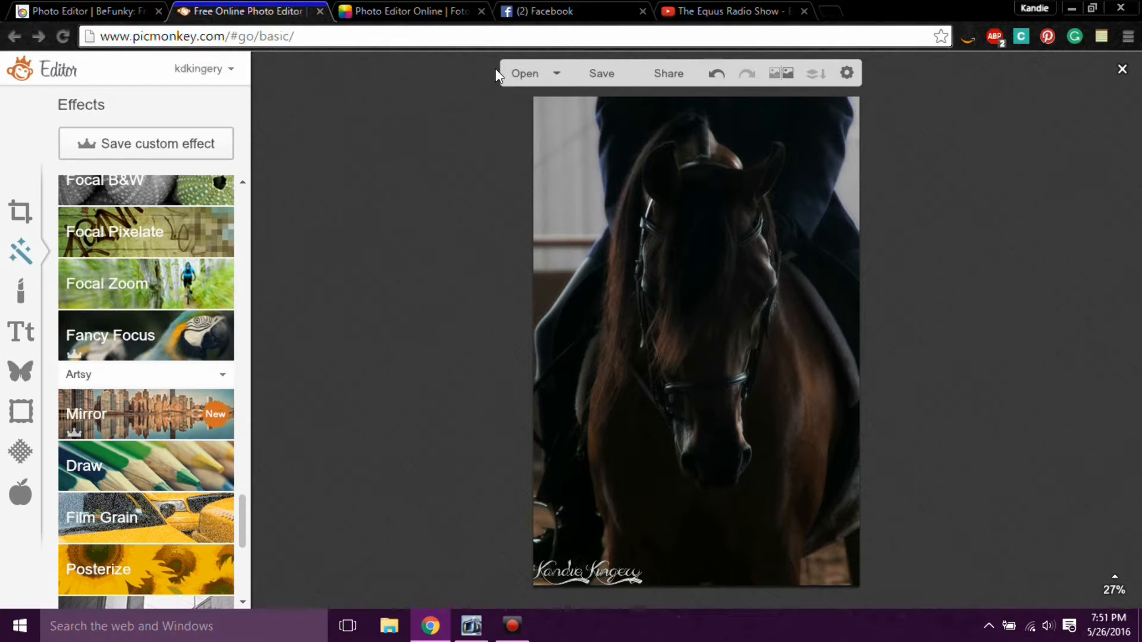
# - Open the photo IMG_7102 from the Photo editing examples folder on the computer
pyautogui.click(557, 74)
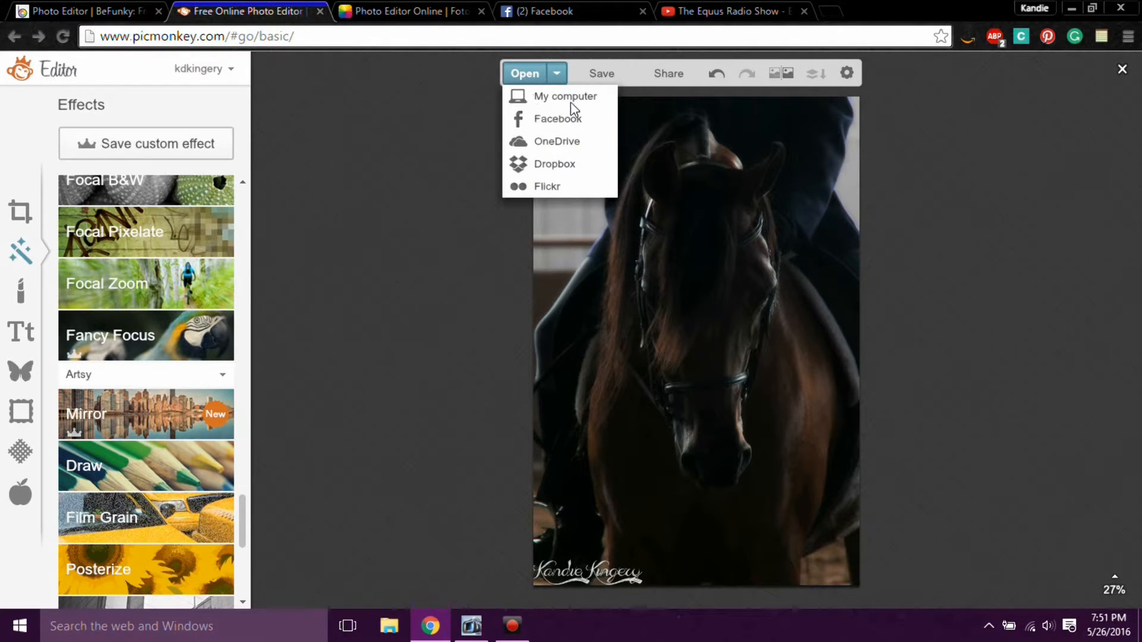
pyautogui.click(541, 96)
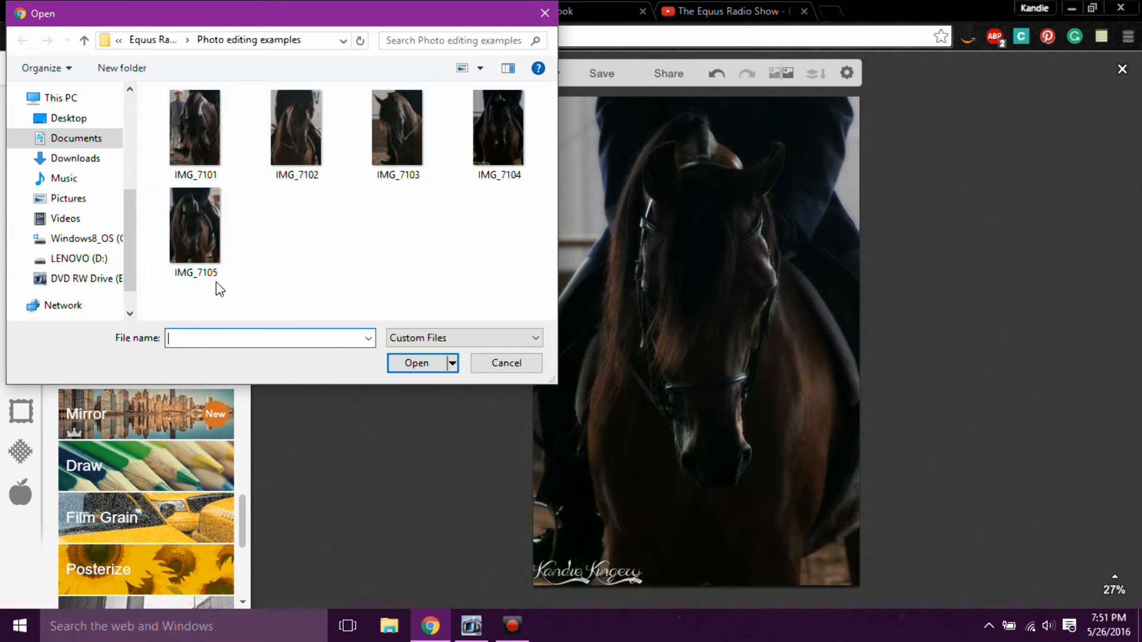
pyautogui.click(283, 123)
pyautogui.click(418, 363)
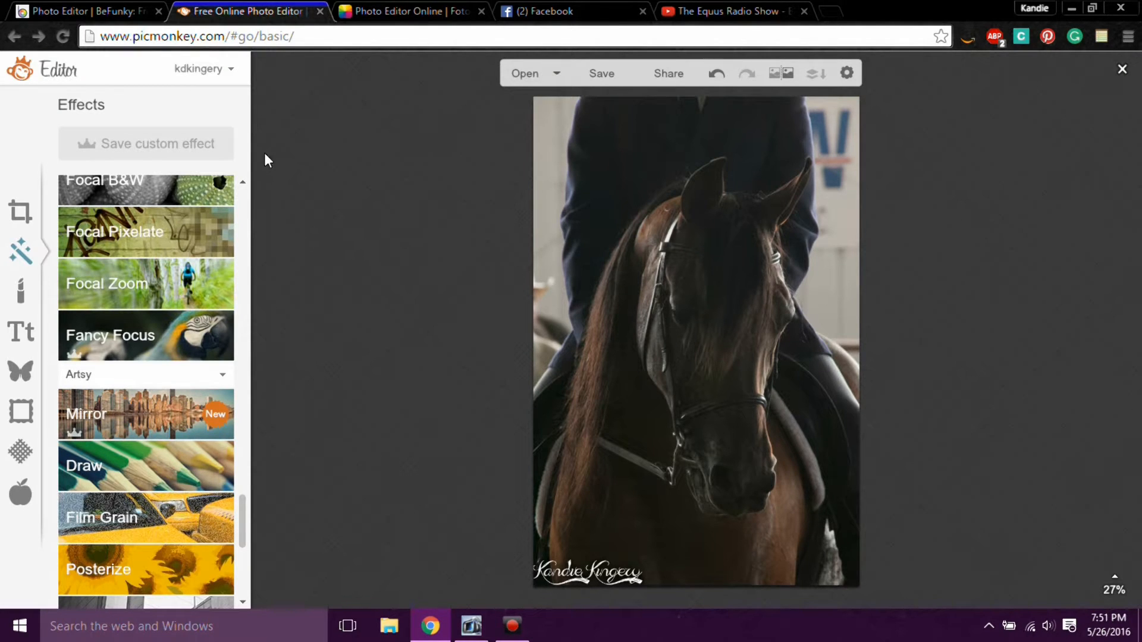
# - Start an Exposure edit on the horse photo with Brightness -8 and Highlights -31
pyautogui.click(24, 216)
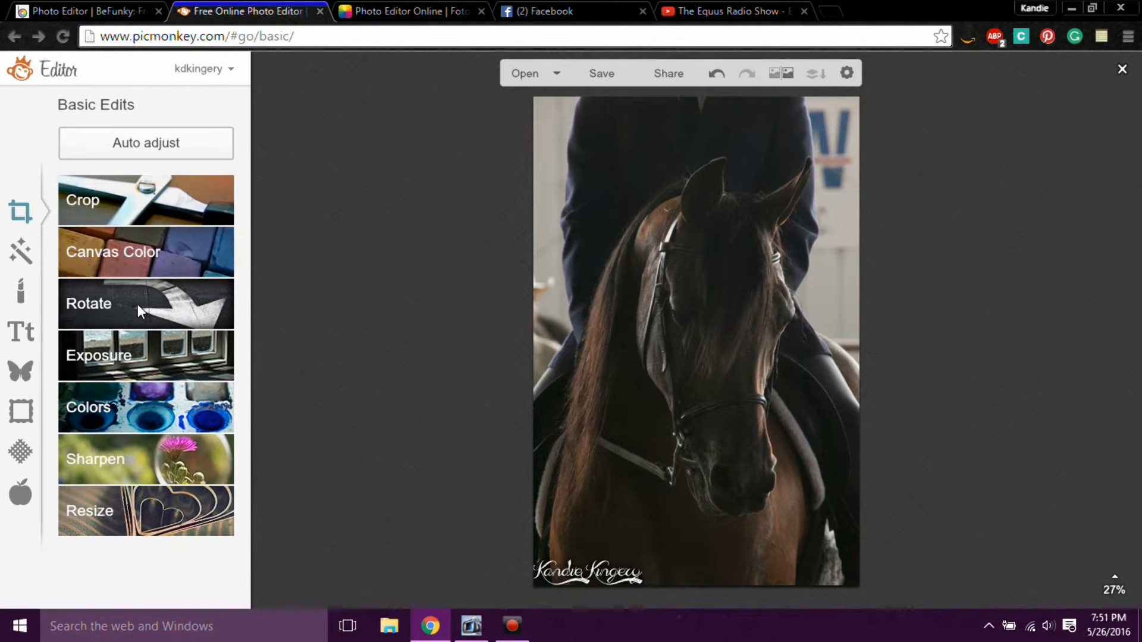
pyautogui.click(140, 362)
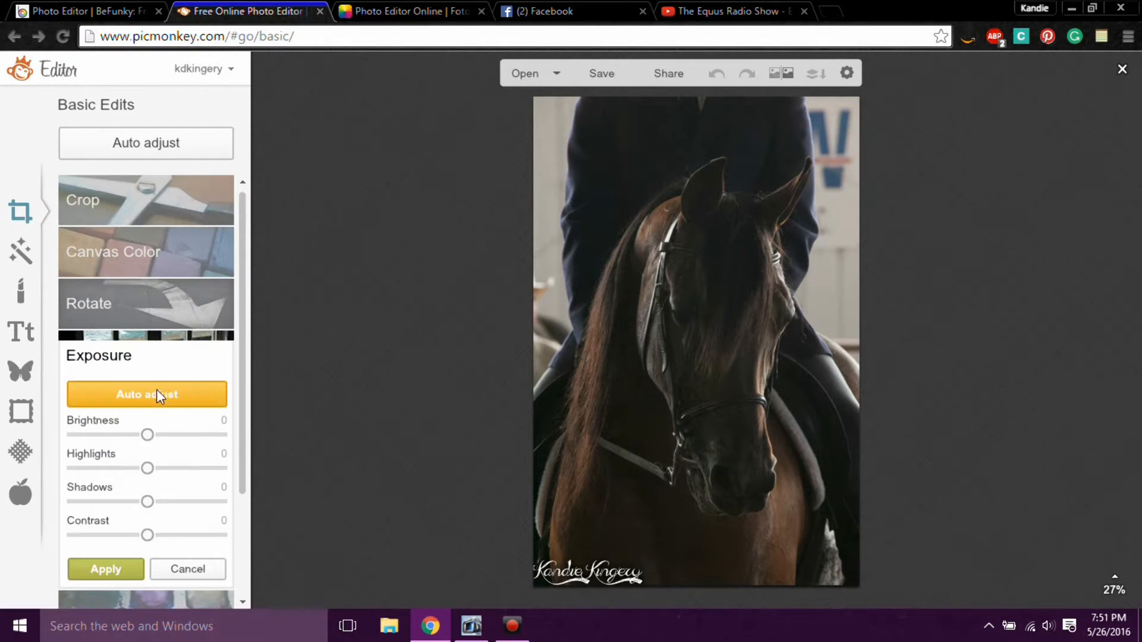
pyautogui.click(156, 435)
pyautogui.moveTo(148, 439); pyautogui.dragTo(123, 458)
pyautogui.click(146, 469)
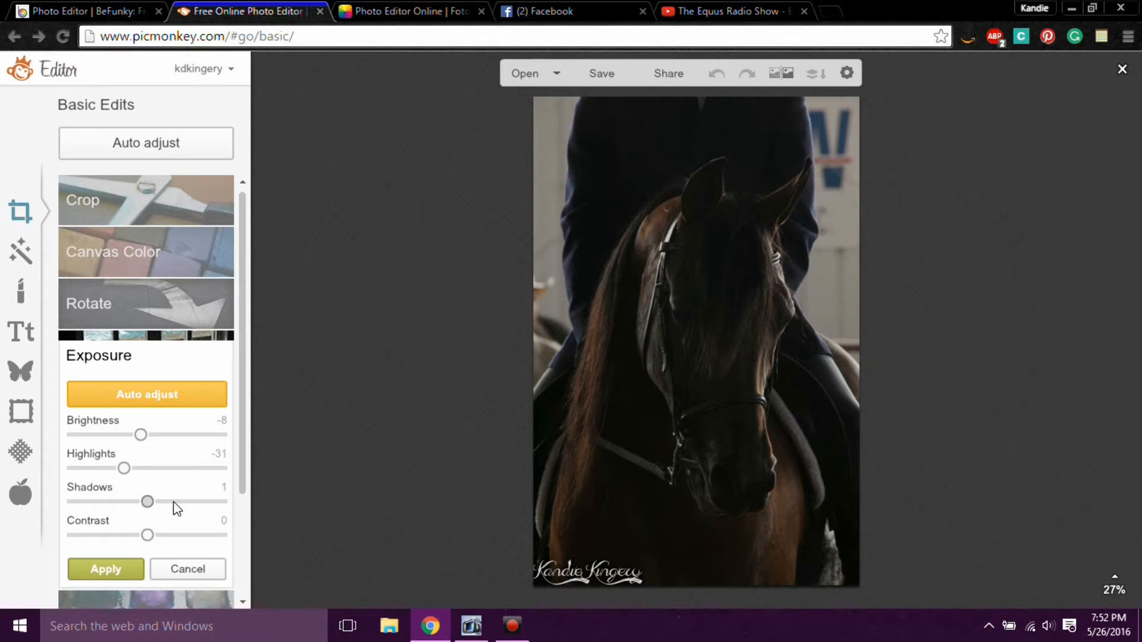
# - Finish the Exposure edit with Brightness 2, Highlights 16, Shadows -6 and Contrast -38, and apply it to the horse photo
pyautogui.click(170, 502)
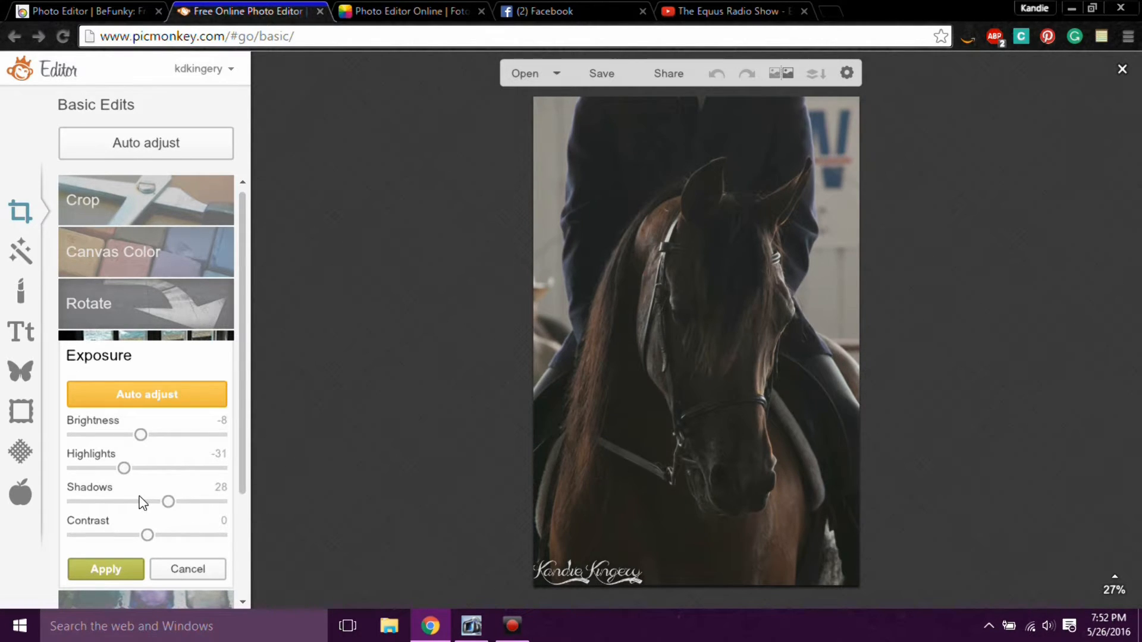
pyautogui.moveTo(147, 501); pyautogui.dragTo(138, 502)
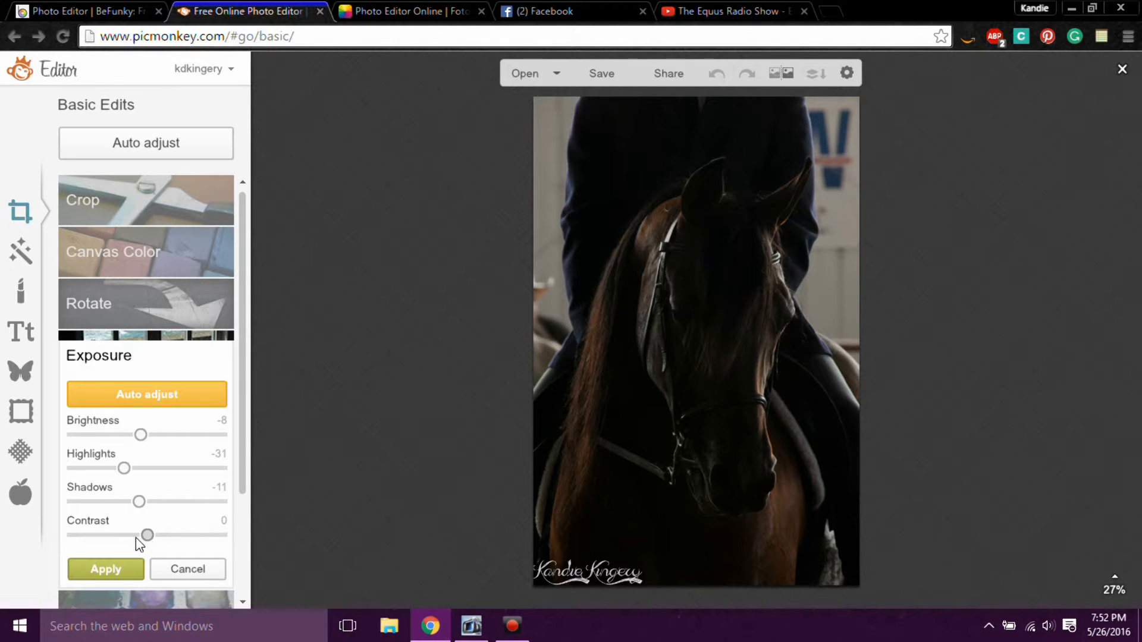
pyautogui.moveTo(137, 538); pyautogui.dragTo(119, 536)
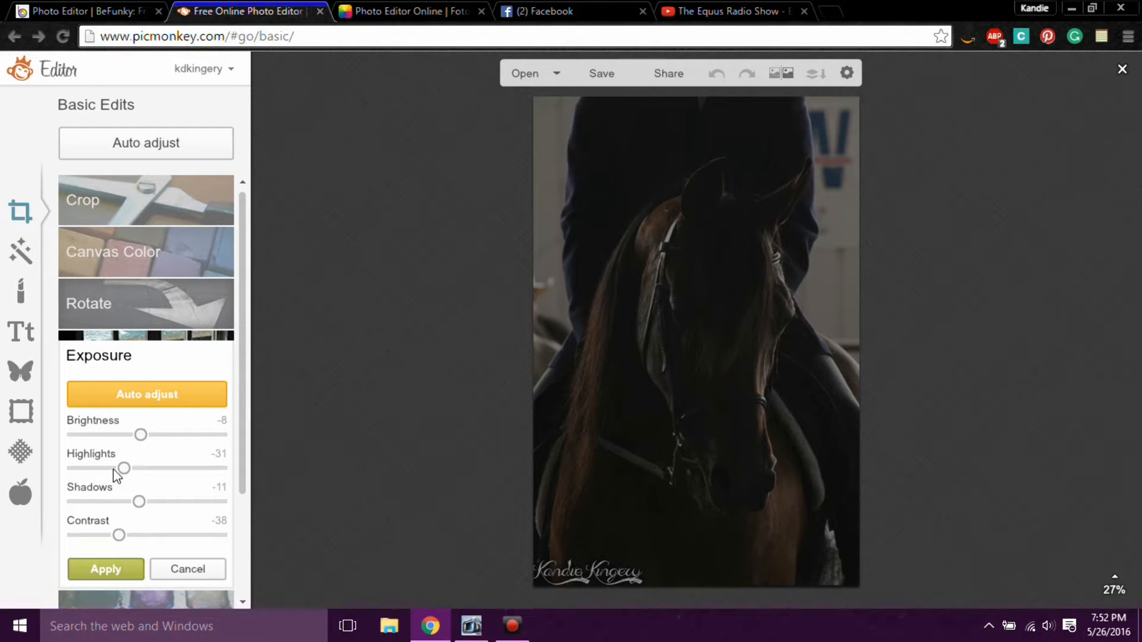
pyautogui.moveTo(138, 435); pyautogui.dragTo(150, 437)
pyautogui.click(144, 403)
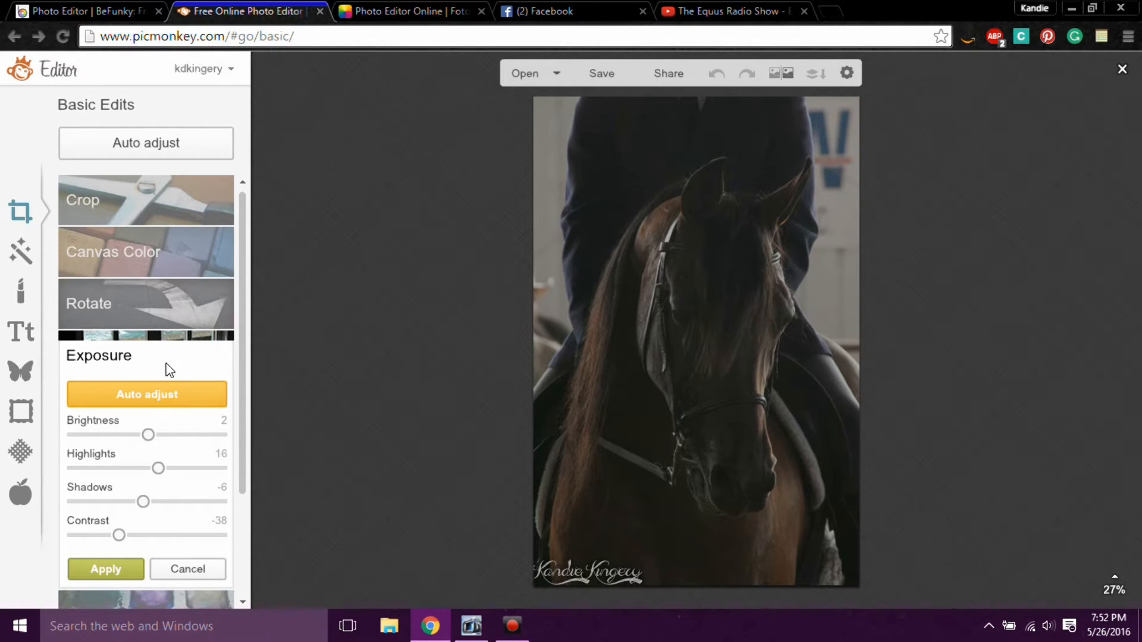
pyautogui.click(127, 569)
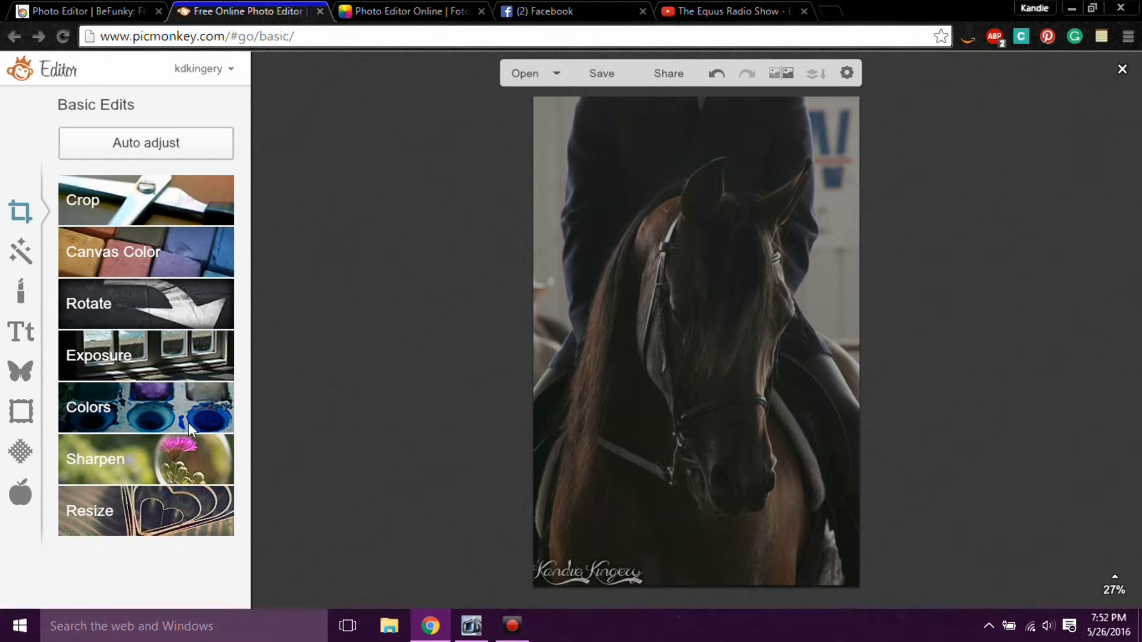
# - Sharpen the horse photo with Clarity at 30% and apply the change
pyautogui.click(149, 462)
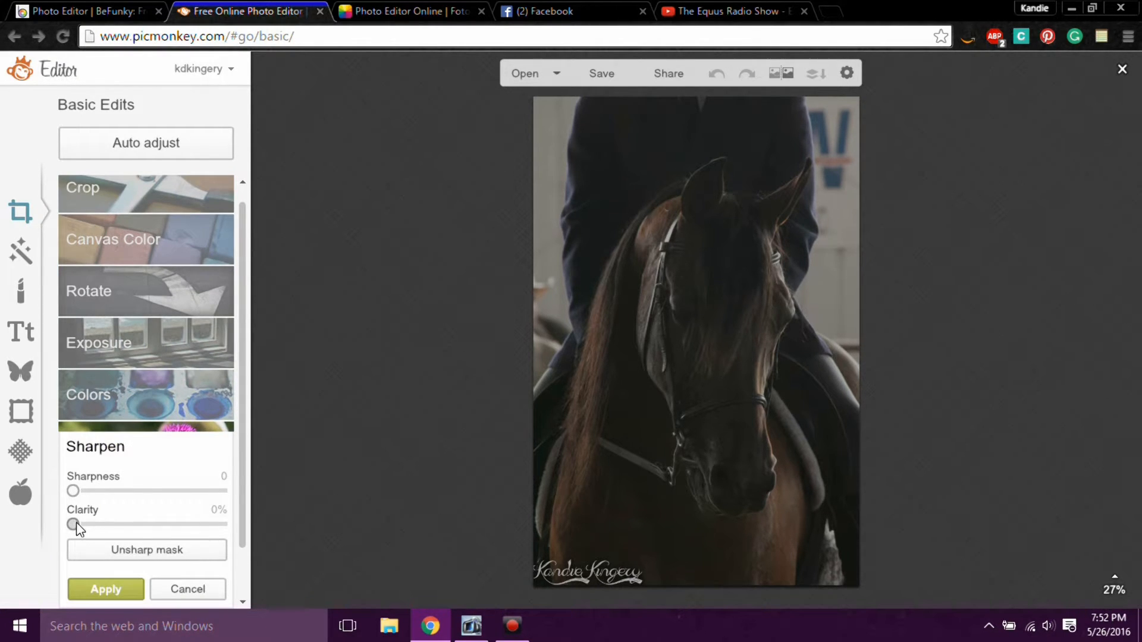
pyautogui.moveTo(75, 524); pyautogui.dragTo(120, 526)
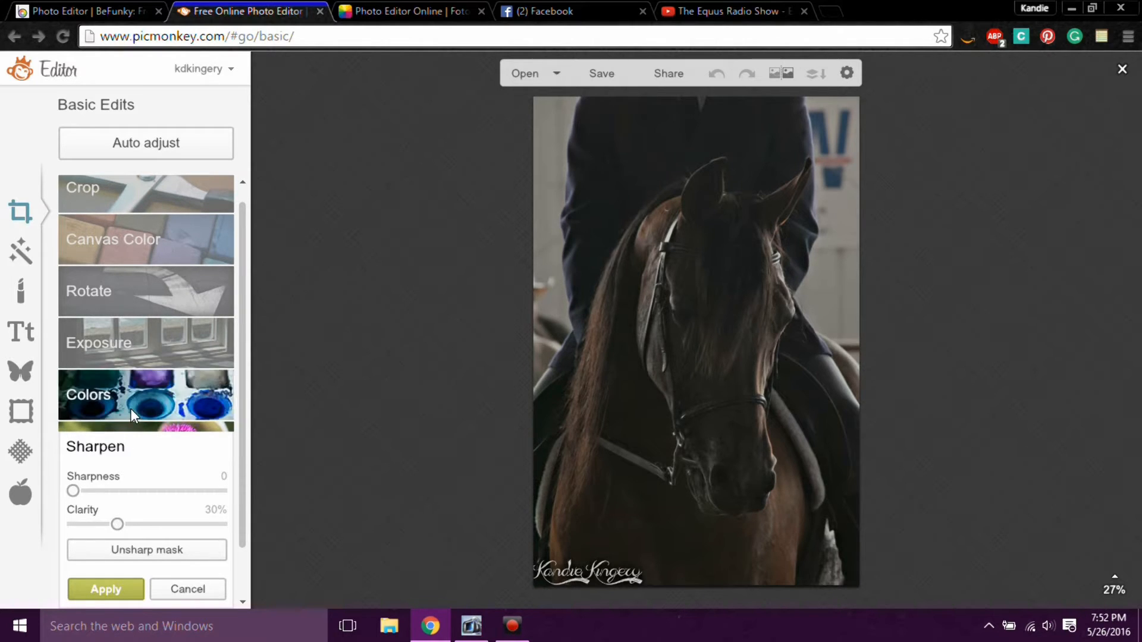
pyautogui.click(115, 408)
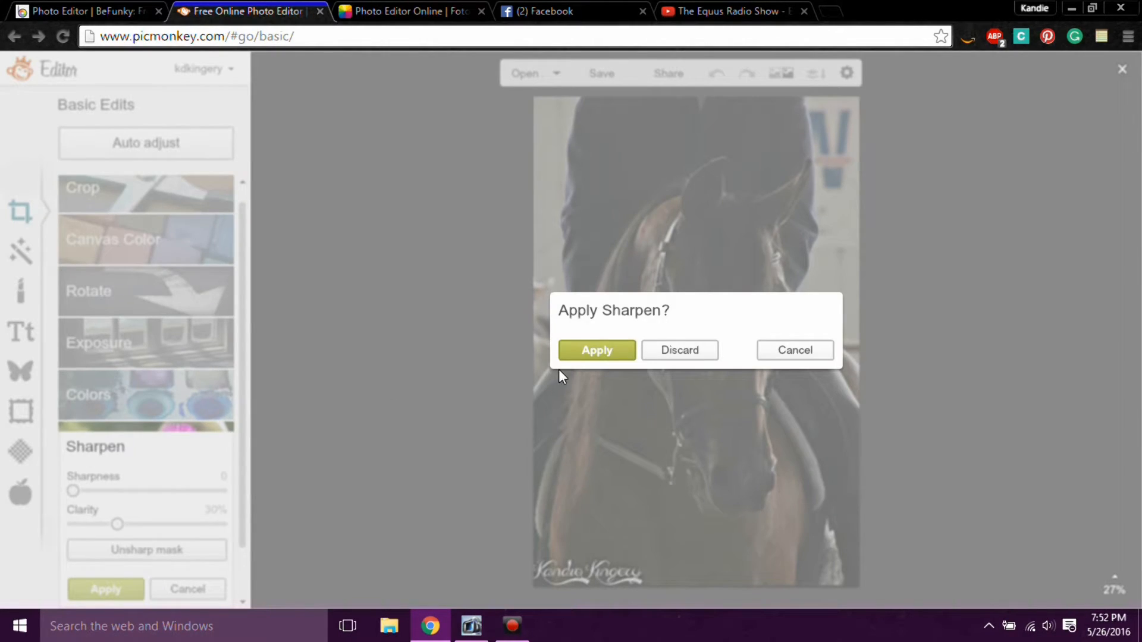
pyautogui.click(583, 355)
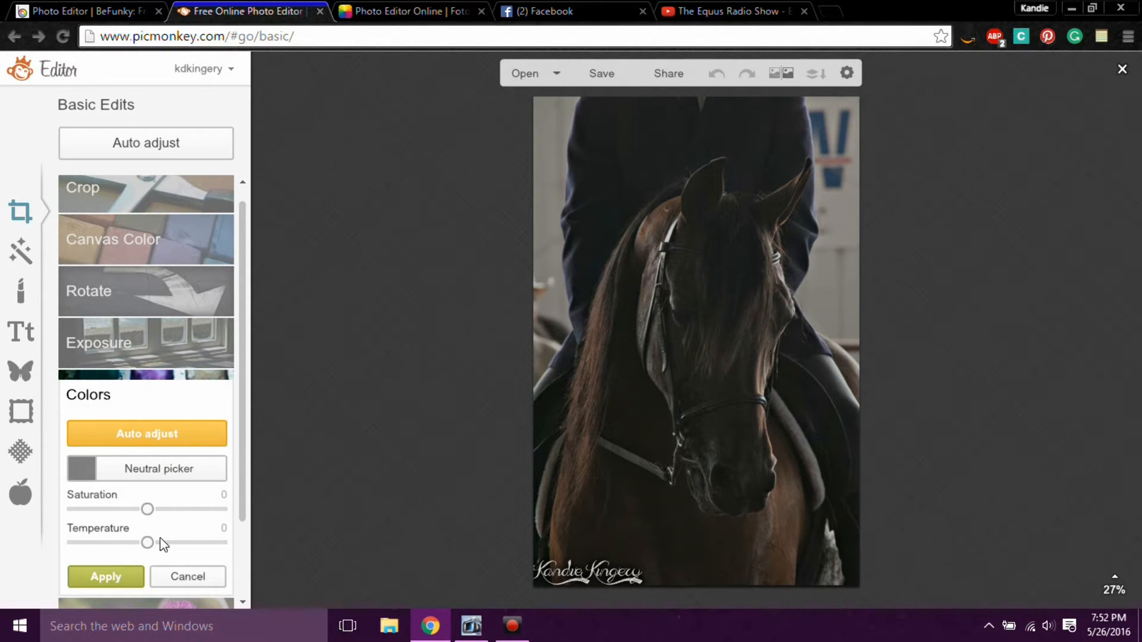
# - Raise the photo's color Saturation to 40 and apply it
pyautogui.moveTo(155, 509); pyautogui.dragTo(78, 515)
pyautogui.moveTo(77, 515); pyautogui.dragTo(177, 531)
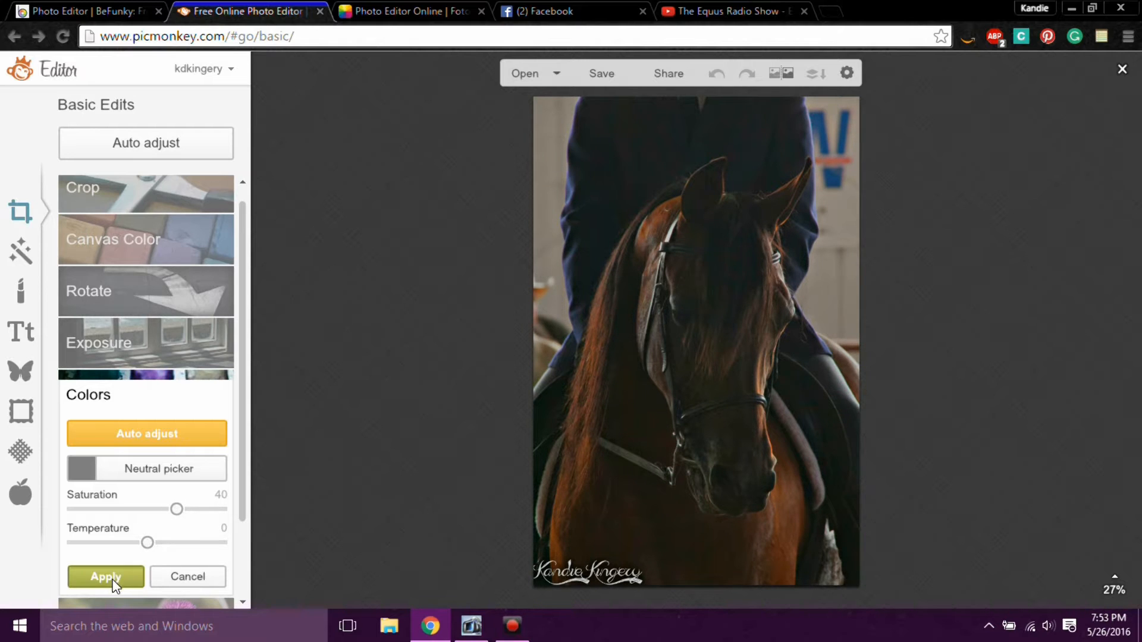
pyautogui.click(106, 577)
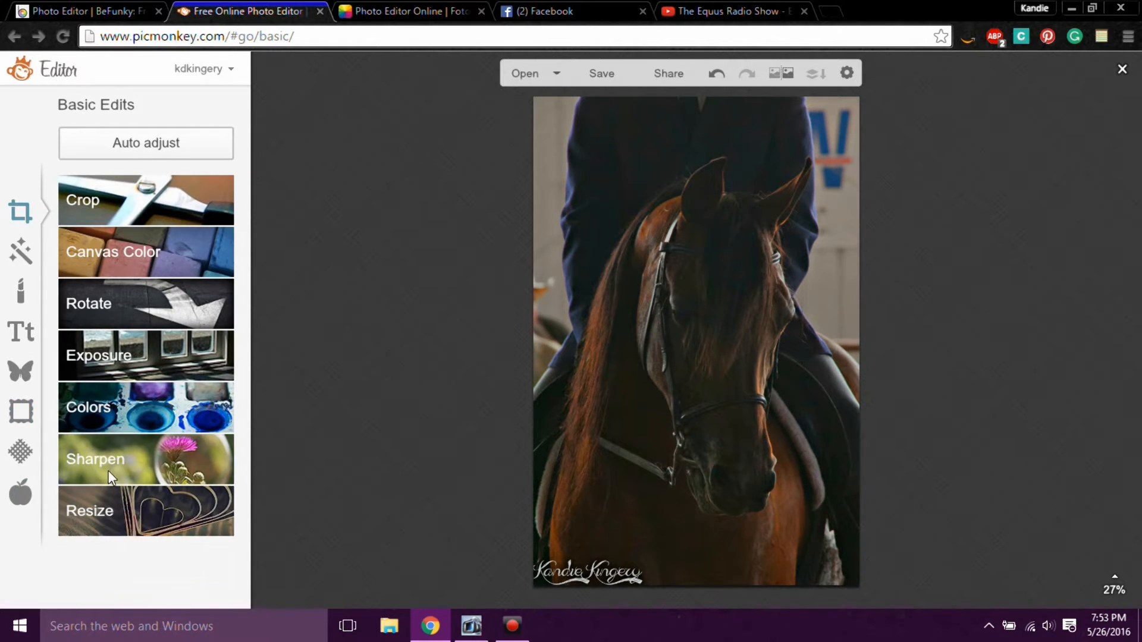
# - Try the Soften effect from the Basic effects group at different softness levels, then discard it
pyautogui.click(20, 254)
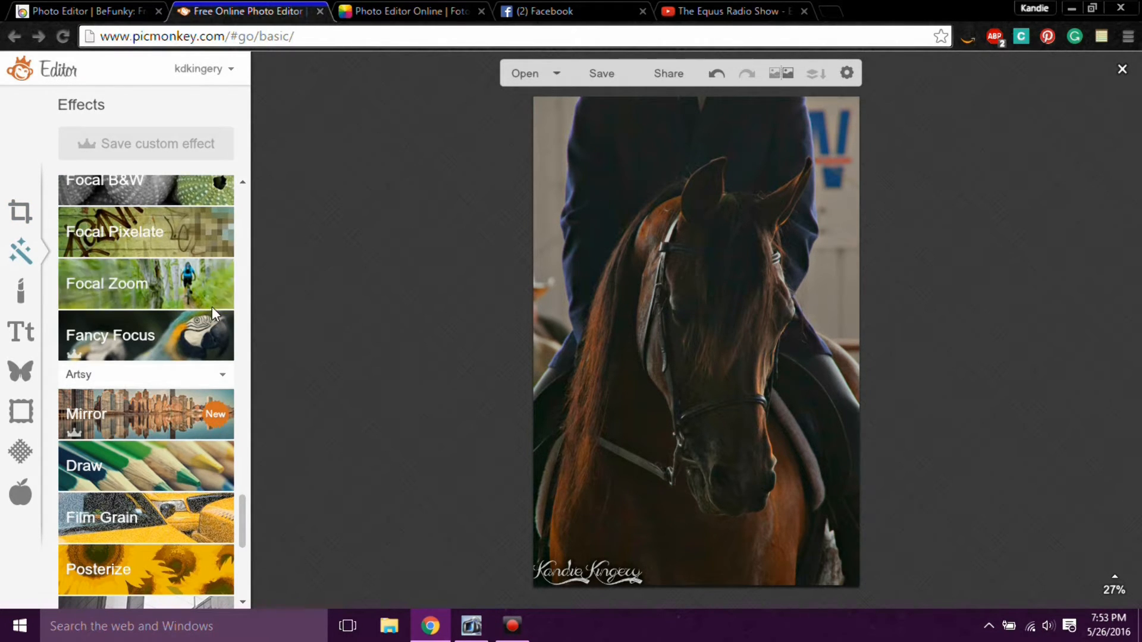
pyautogui.scroll(15, 138, 323)
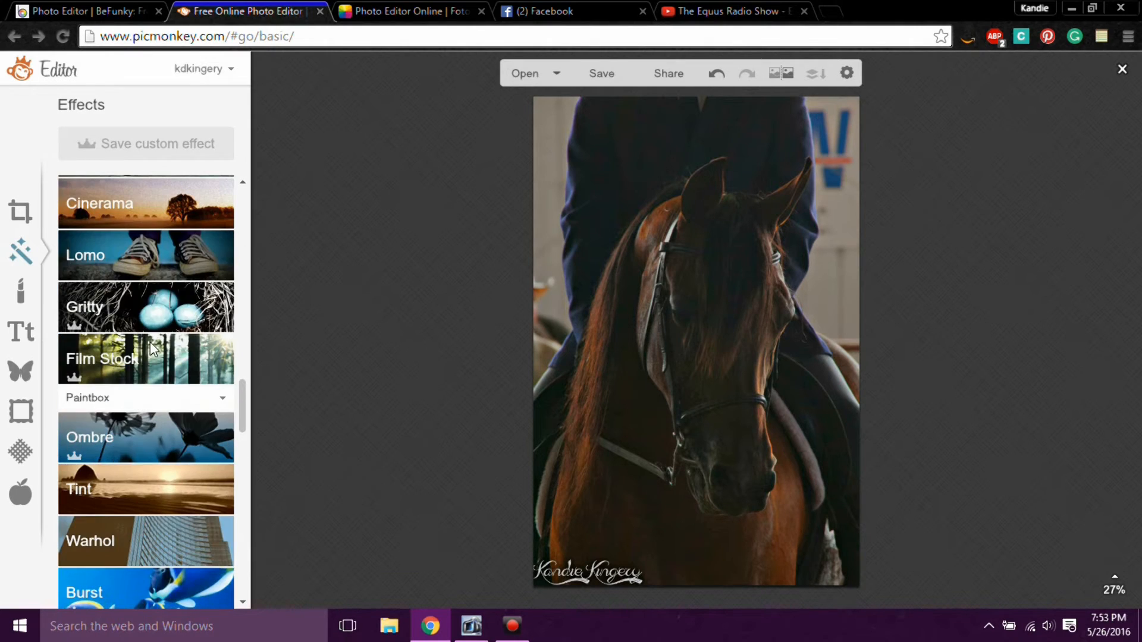
pyautogui.scroll(-1, 256, 426)
pyautogui.moveTo(243, 418); pyautogui.dragTo(247, 173)
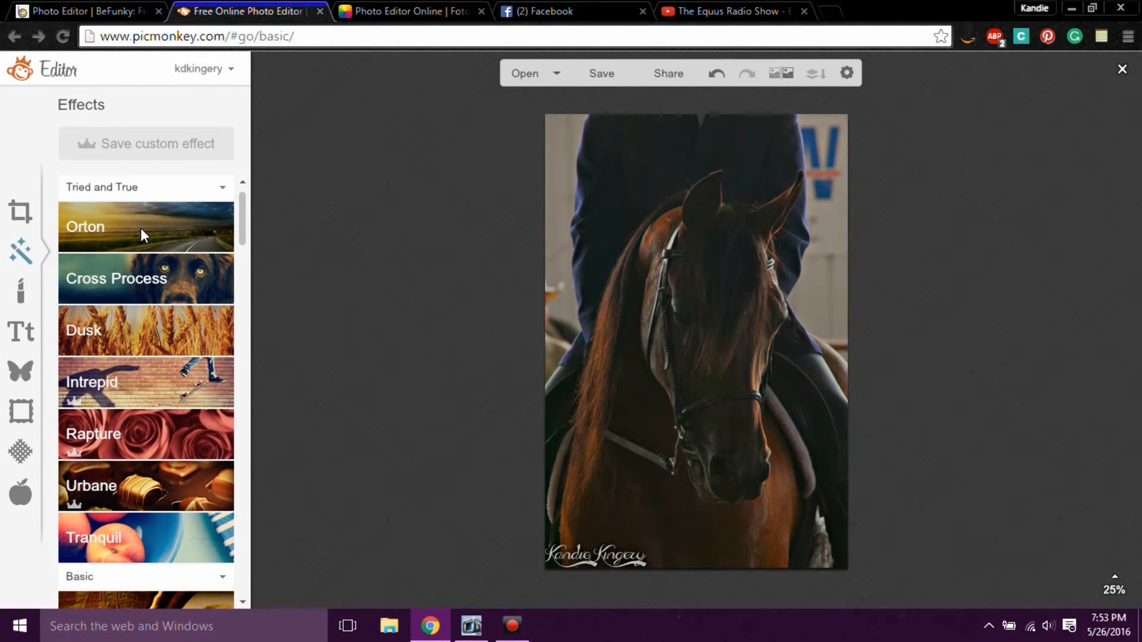
pyautogui.scroll(-3, 144, 280)
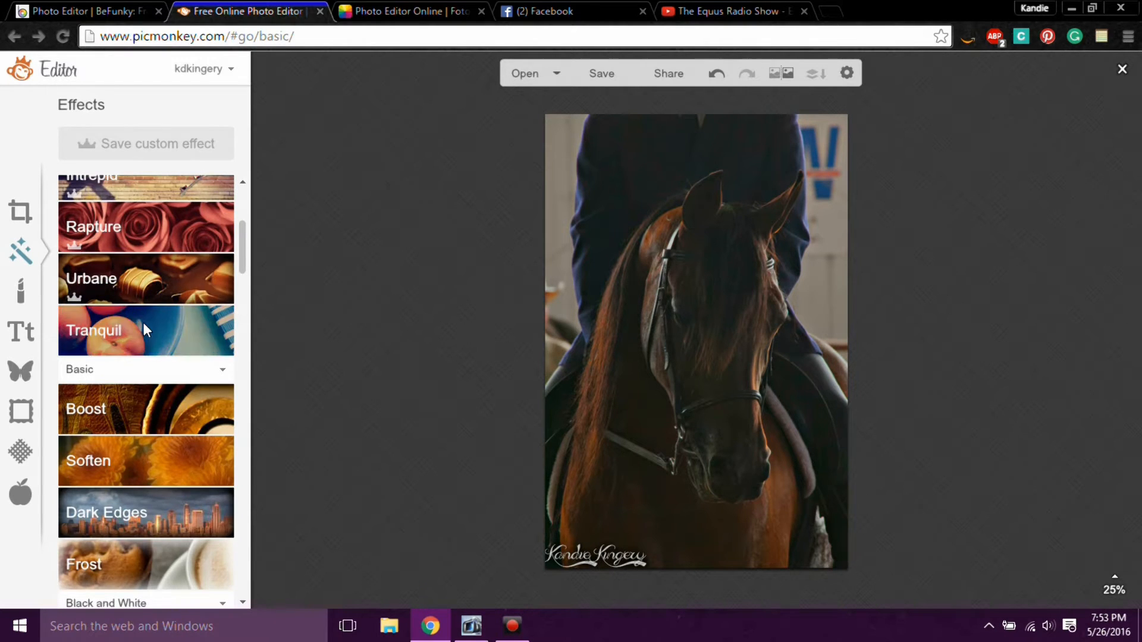
pyautogui.scroll(-3, 143, 321)
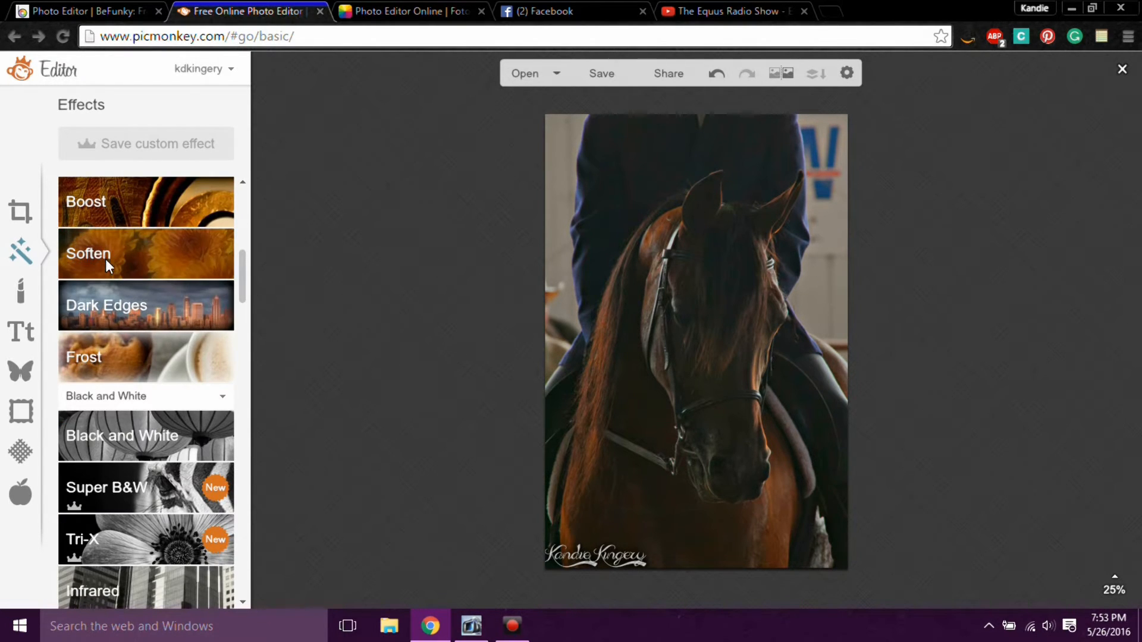
pyautogui.click(105, 255)
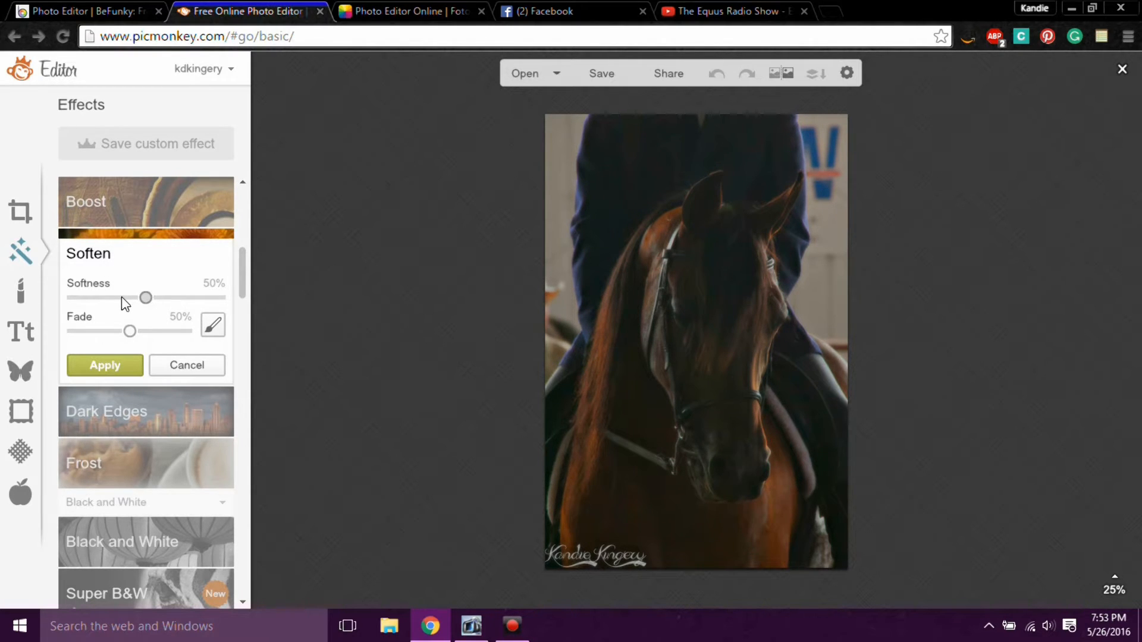
pyautogui.click(104, 297)
pyautogui.click(121, 299)
pyautogui.moveTo(121, 299); pyautogui.dragTo(141, 350)
pyautogui.click(173, 371)
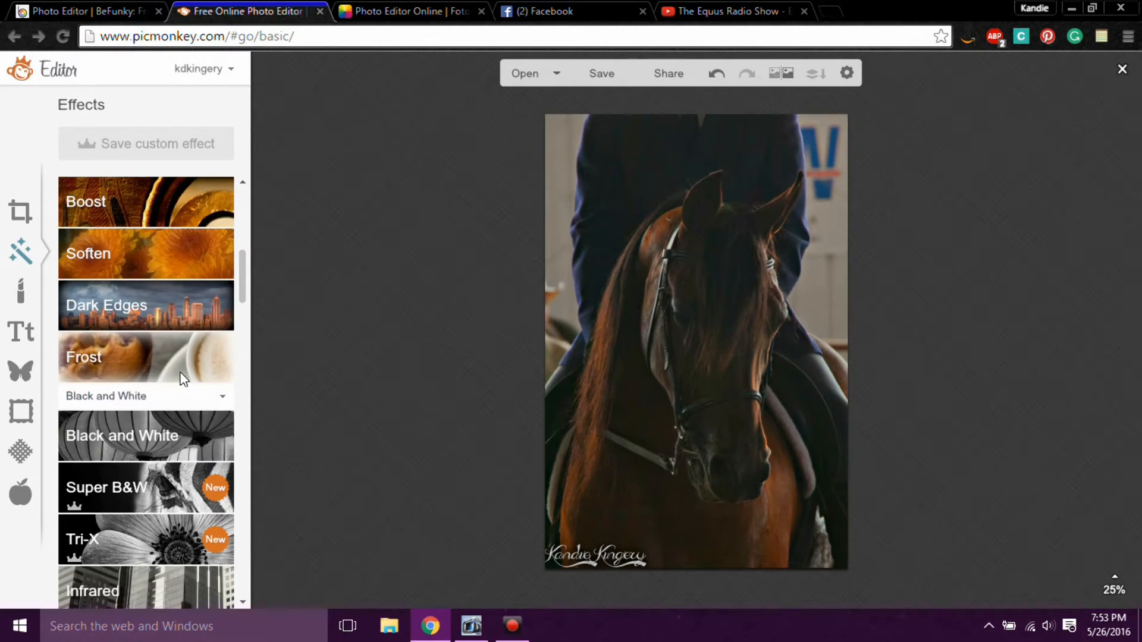
# - Apply the Boost effect to the horse photo with Strength at 14%
pyautogui.scroll(2, 159, 314)
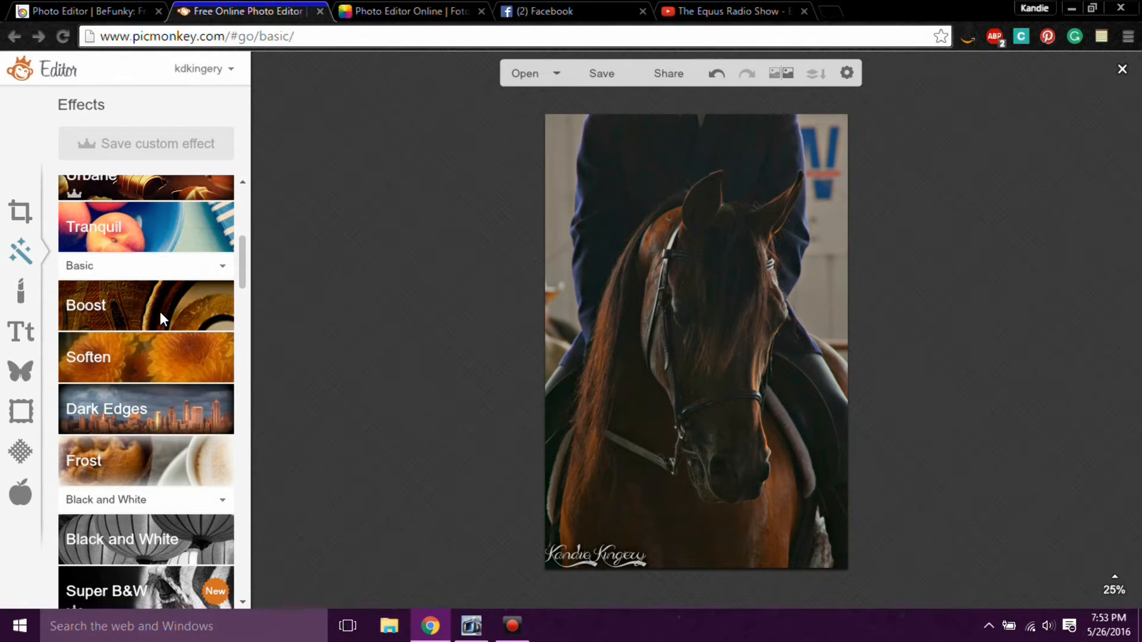
pyautogui.click(159, 312)
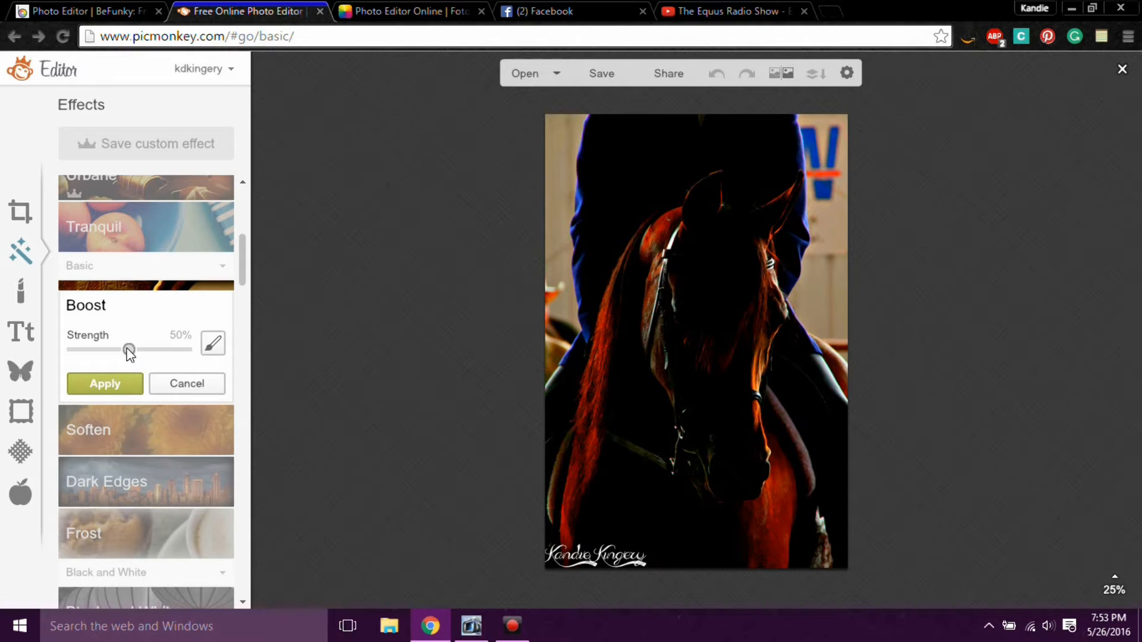
pyautogui.moveTo(128, 351); pyautogui.dragTo(90, 351)
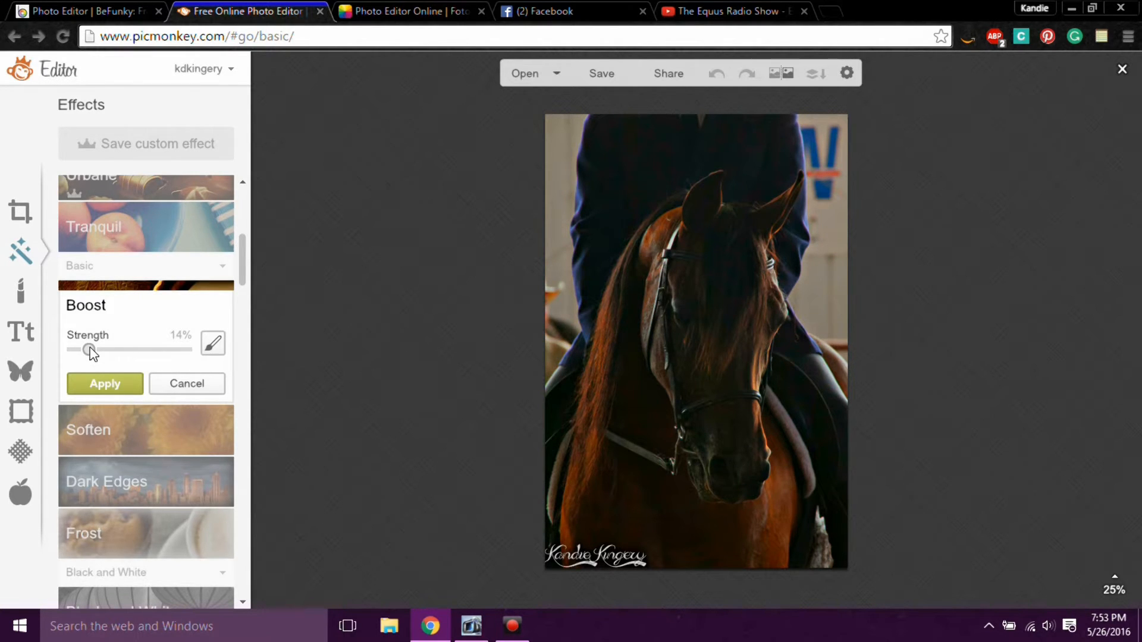
pyautogui.click(125, 386)
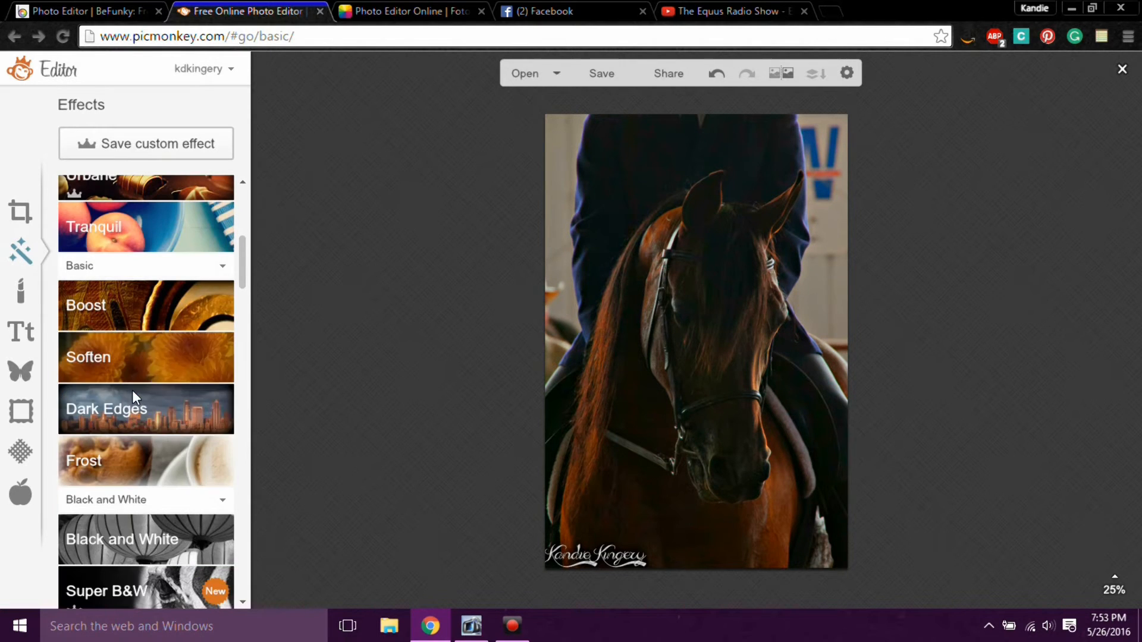
# - Try the Miniature effect with linear and circular focus areas placed around the horse's face, then discard it
pyautogui.scroll(-4, 135, 470)
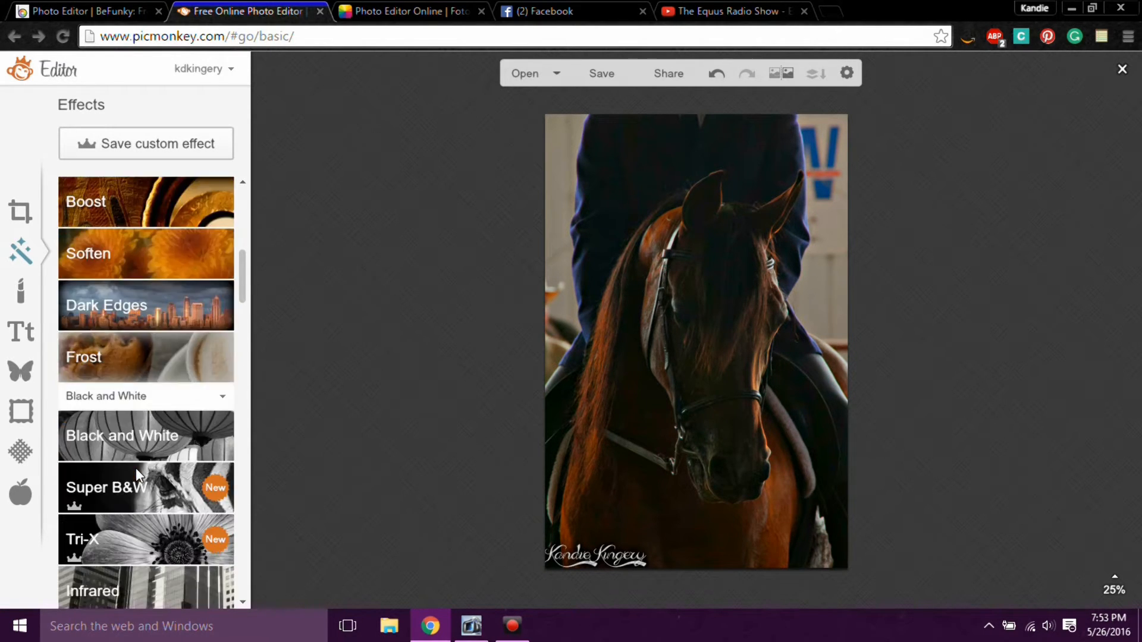
pyautogui.scroll(-3, 135, 468)
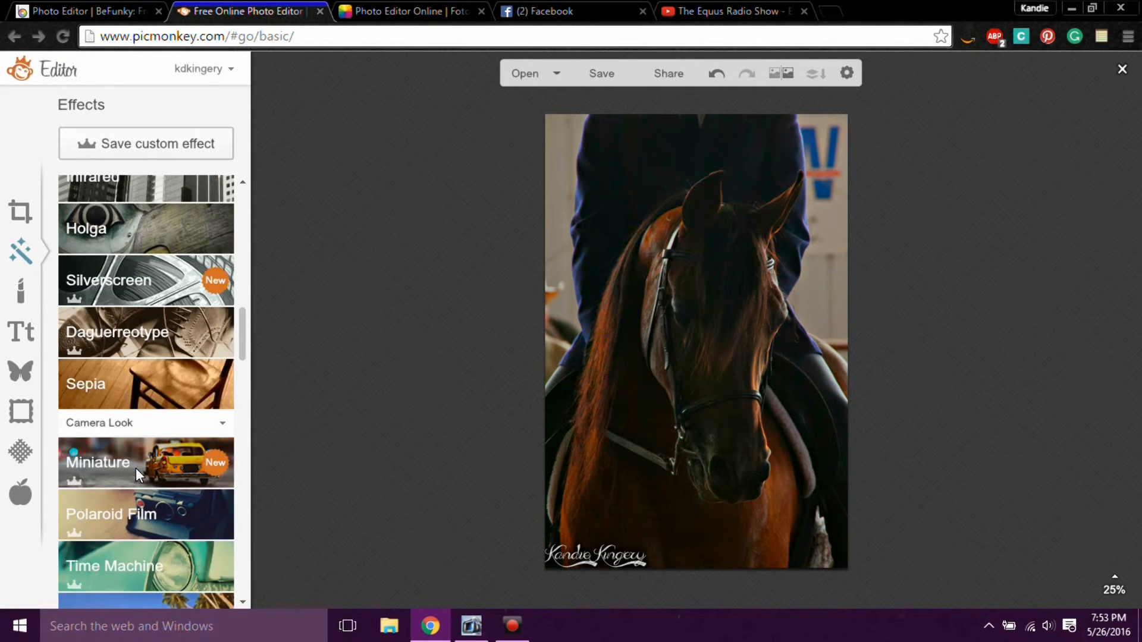
pyautogui.scroll(-2, 124, 437)
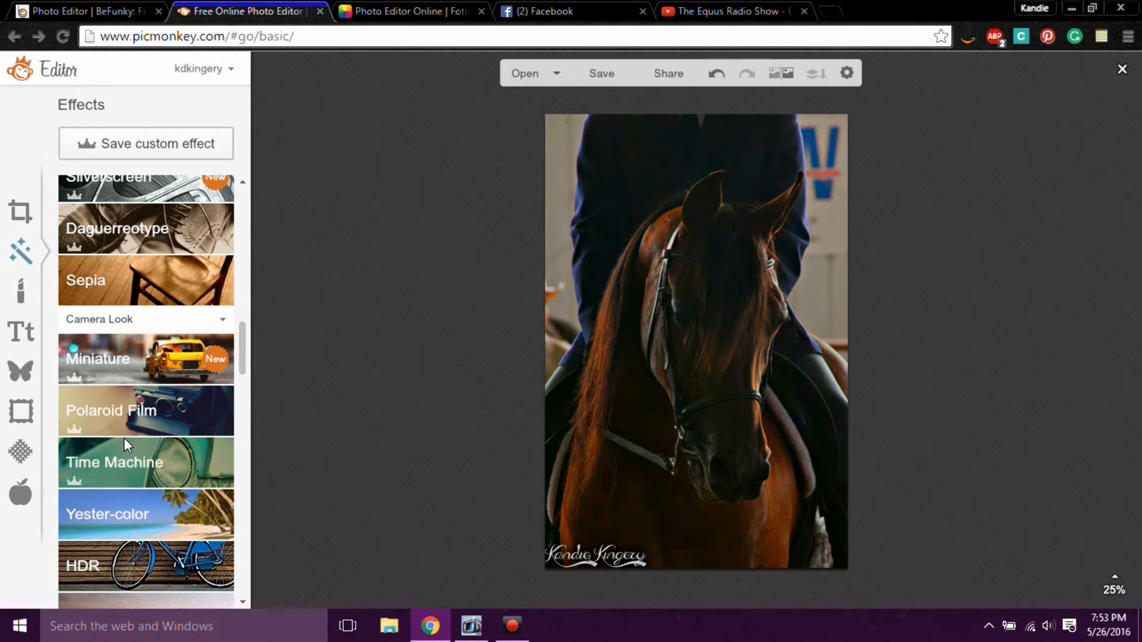
pyautogui.click(105, 351)
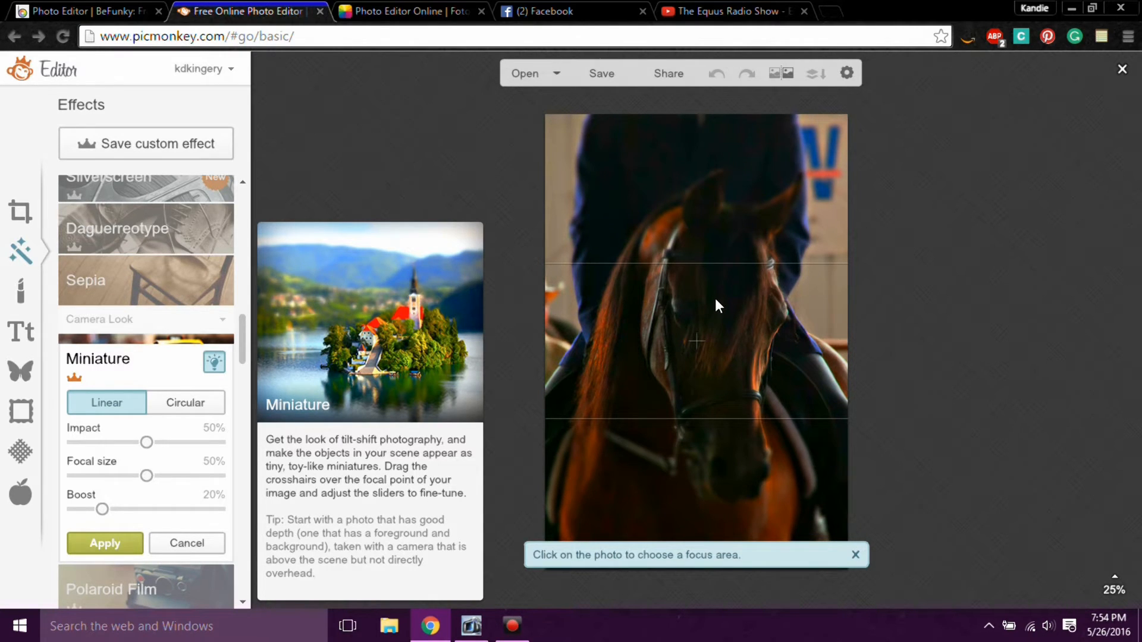
pyautogui.click(727, 315)
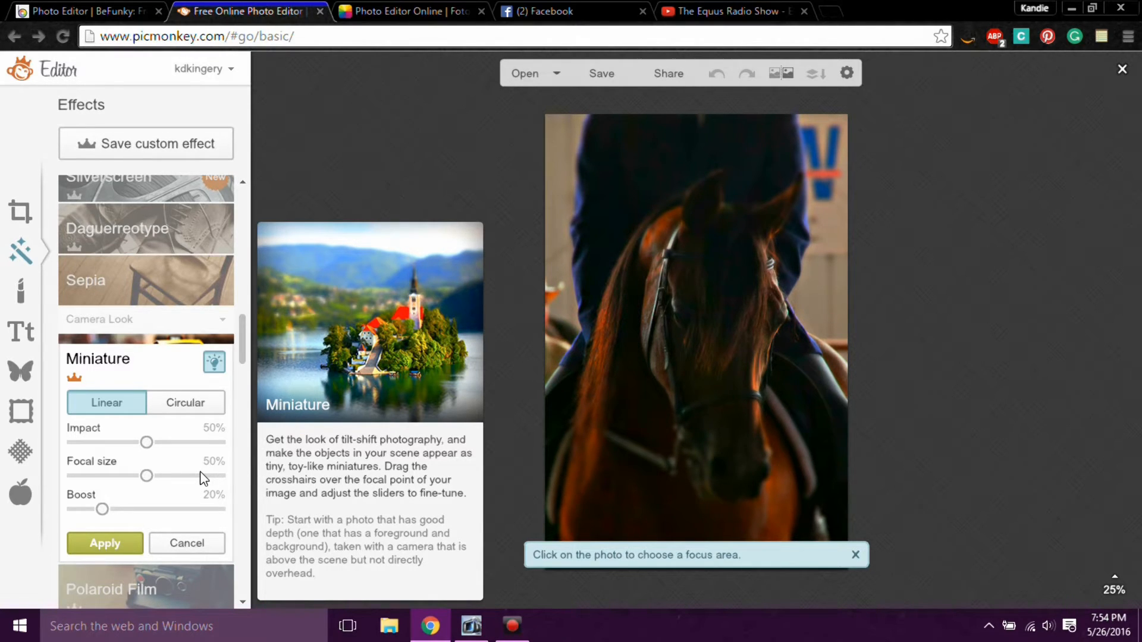
pyautogui.click(191, 407)
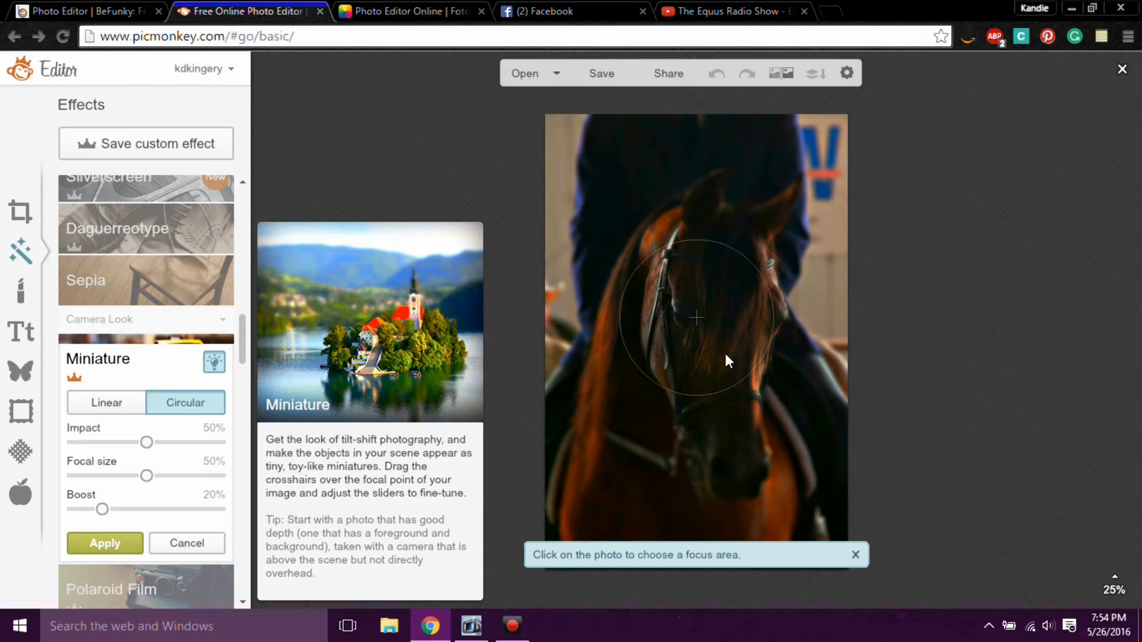
pyautogui.click(763, 365)
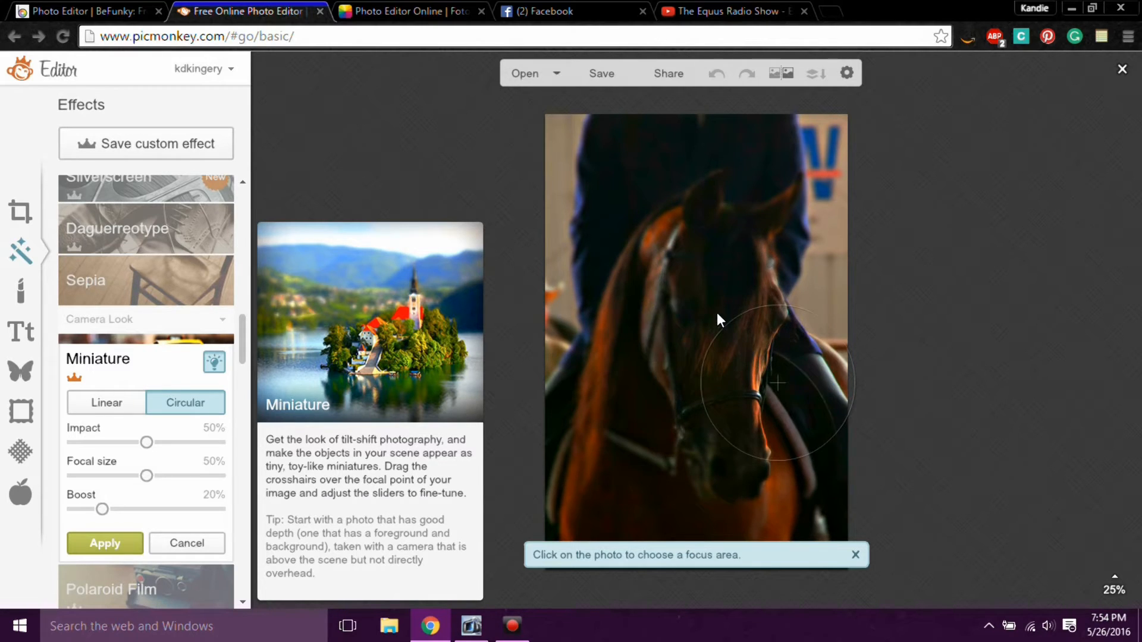
pyautogui.click(715, 308)
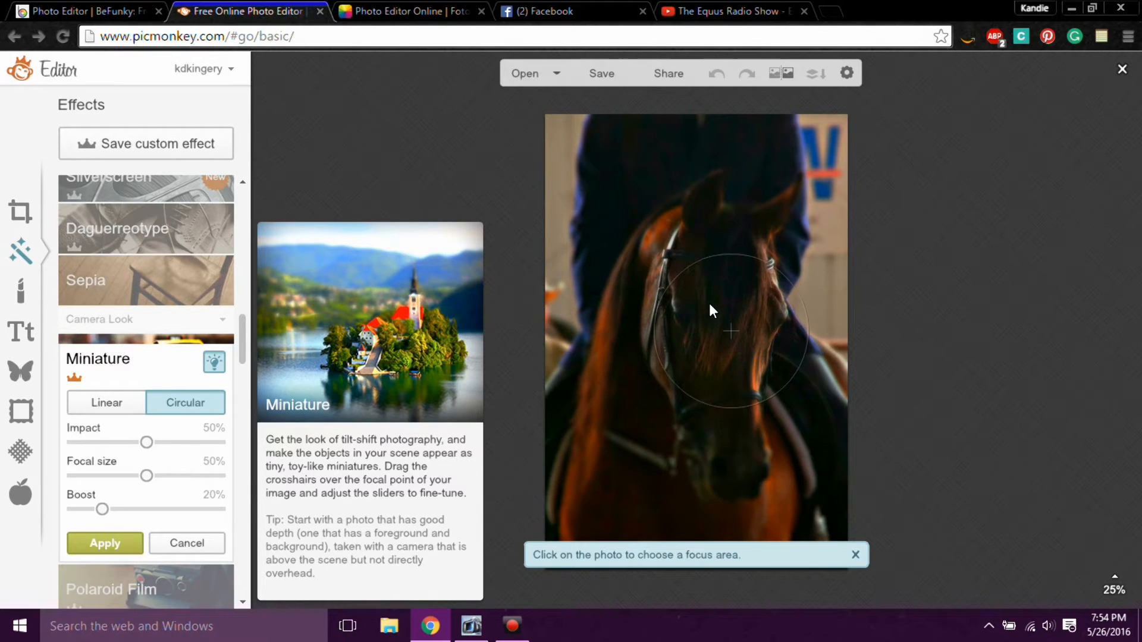
pyautogui.click(695, 313)
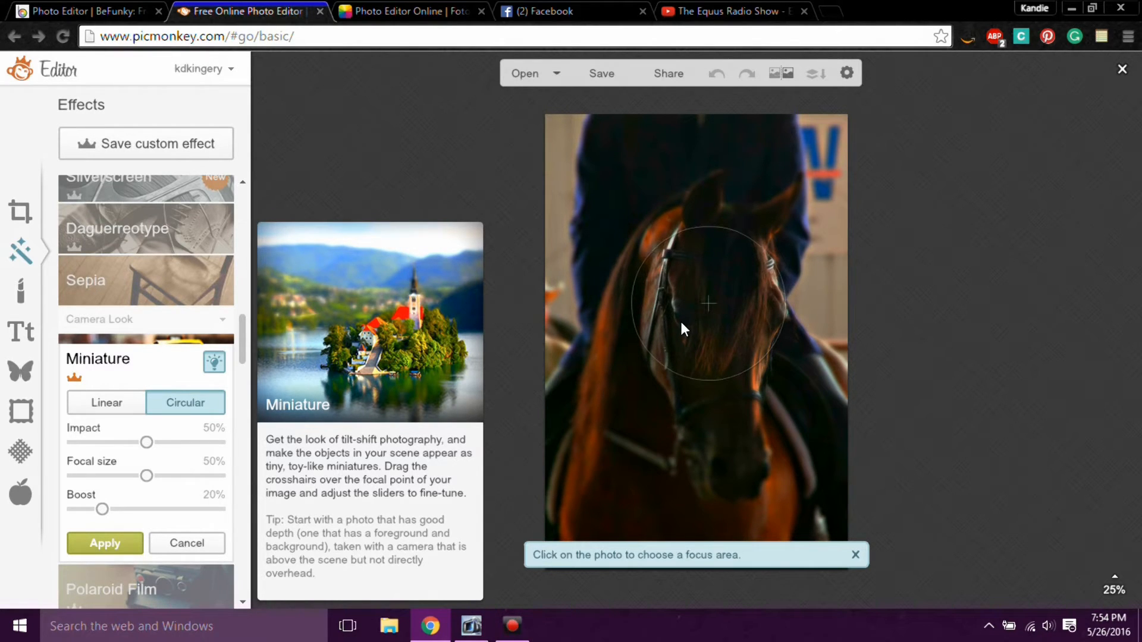
pyautogui.click(678, 324)
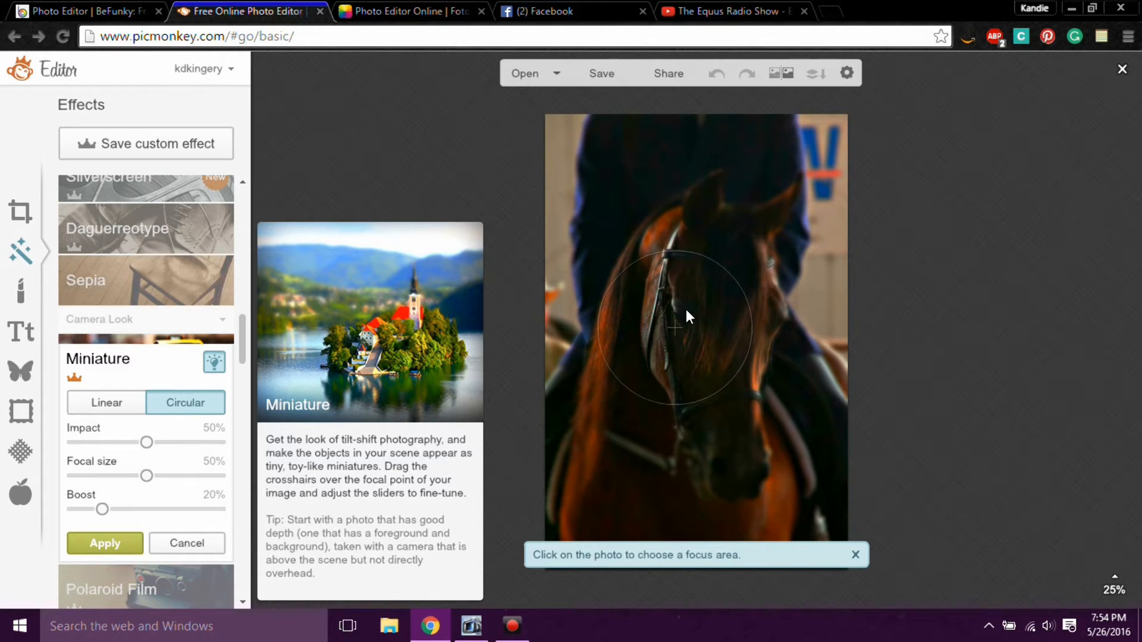
pyautogui.click(196, 550)
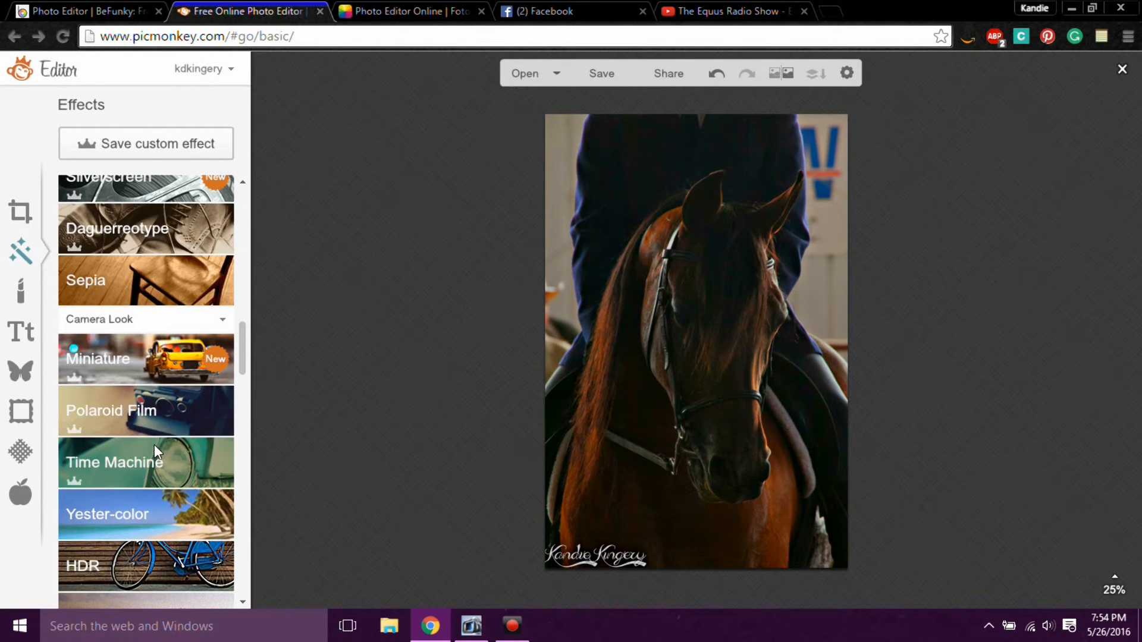
# - Try the Time Machine effect from the Camera Look group on the horse photo, then cancel it
pyautogui.scroll(-3, 156, 431)
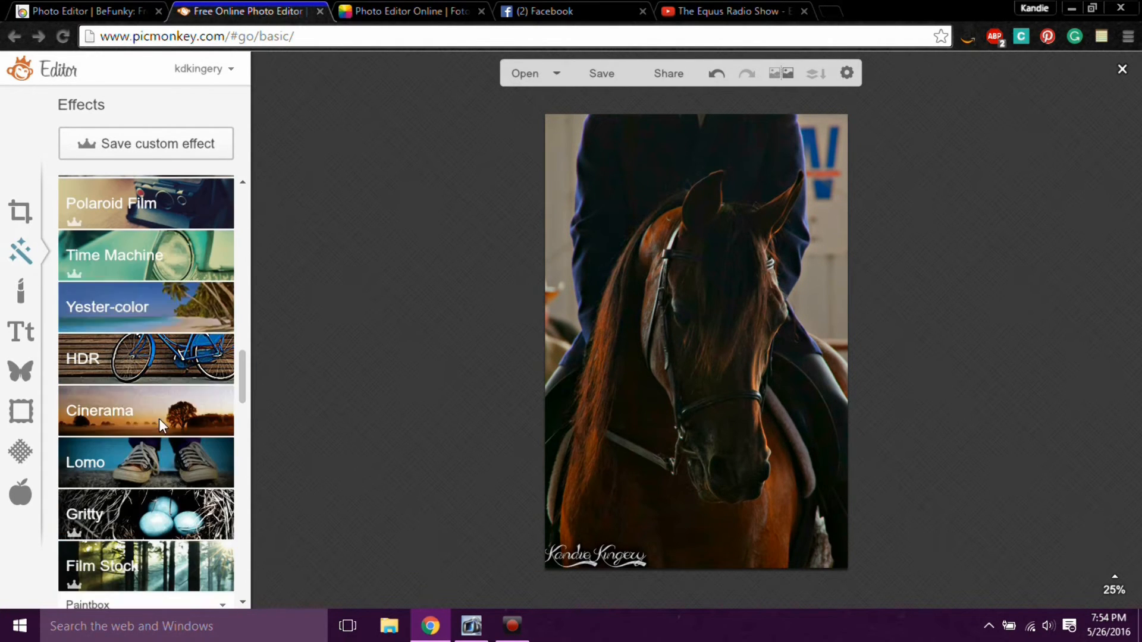
pyautogui.click(130, 259)
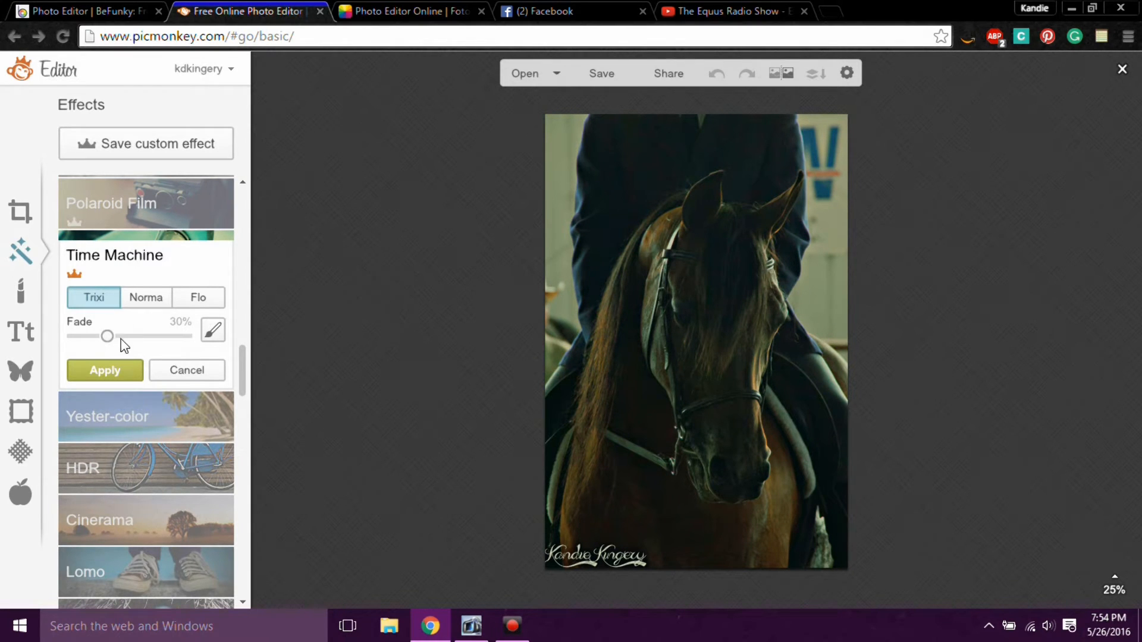
pyautogui.click(170, 368)
# - Open the Bokeh Shapes effect from the Light group, try the pentagon shape, choose the heart shape and apply it
pyautogui.scroll(-5, 160, 386)
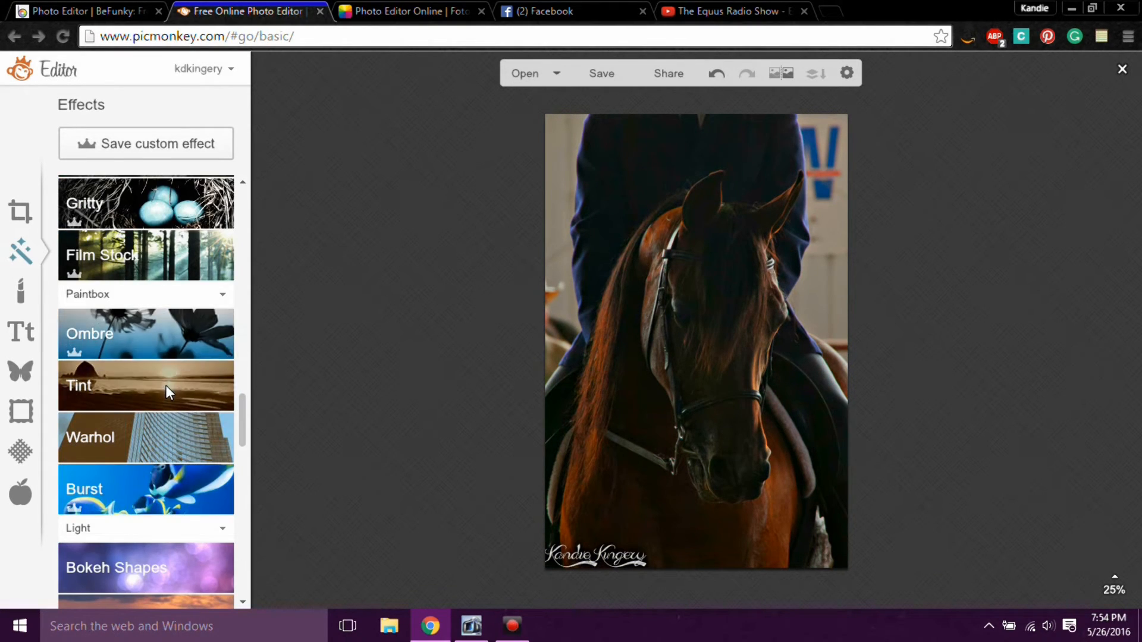
pyautogui.scroll(-3, 166, 384)
pyautogui.scroll(-2, 165, 384)
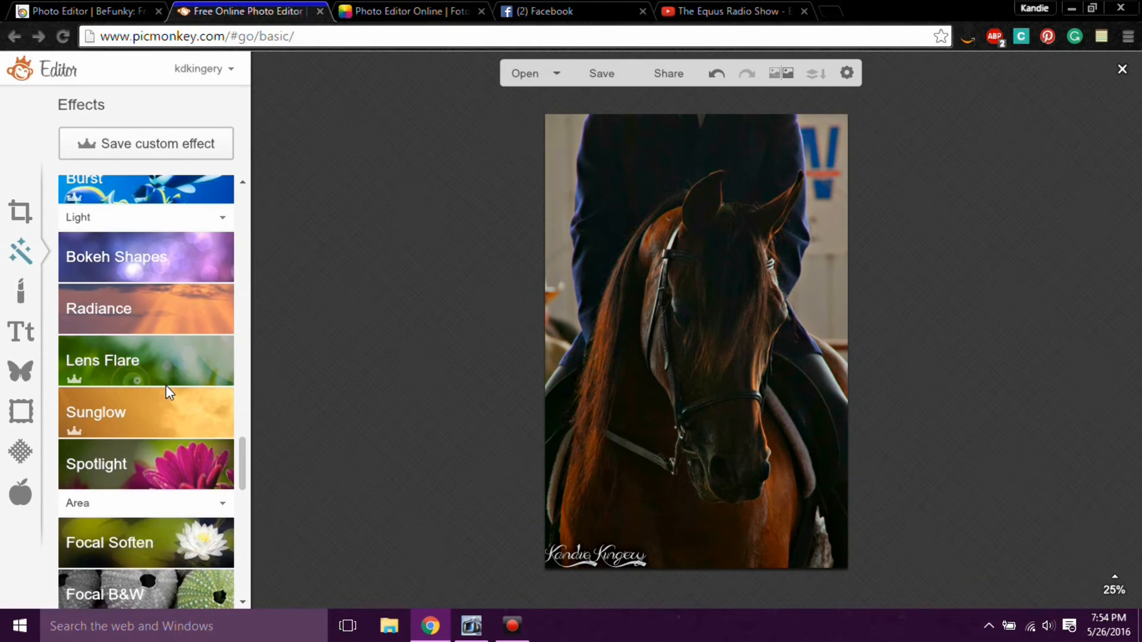
pyautogui.click(152, 257)
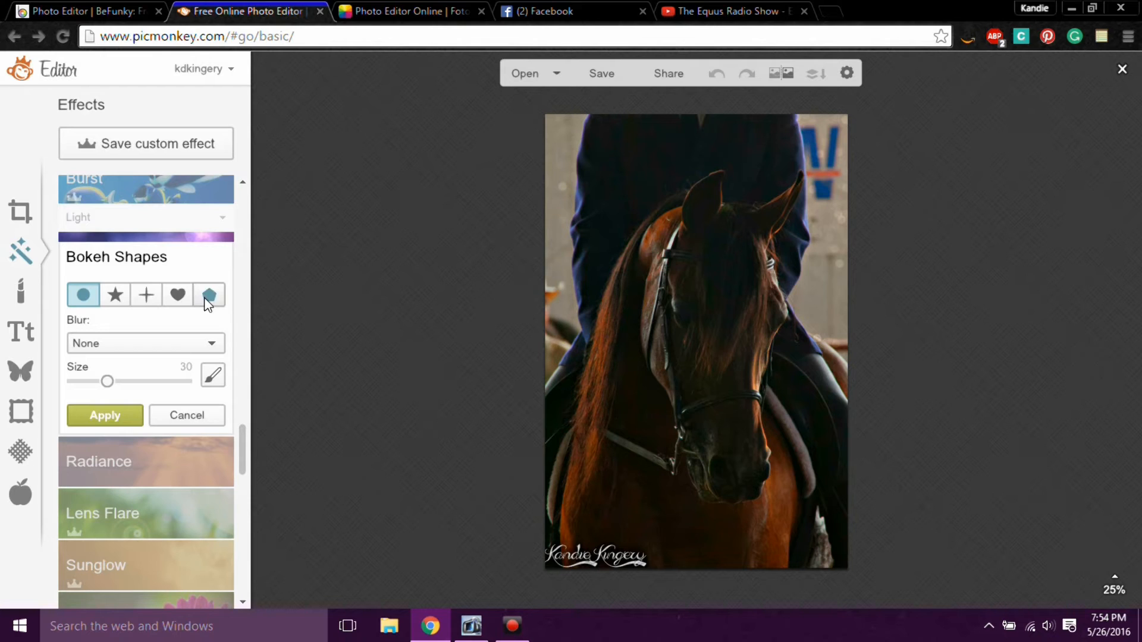
pyautogui.click(219, 296)
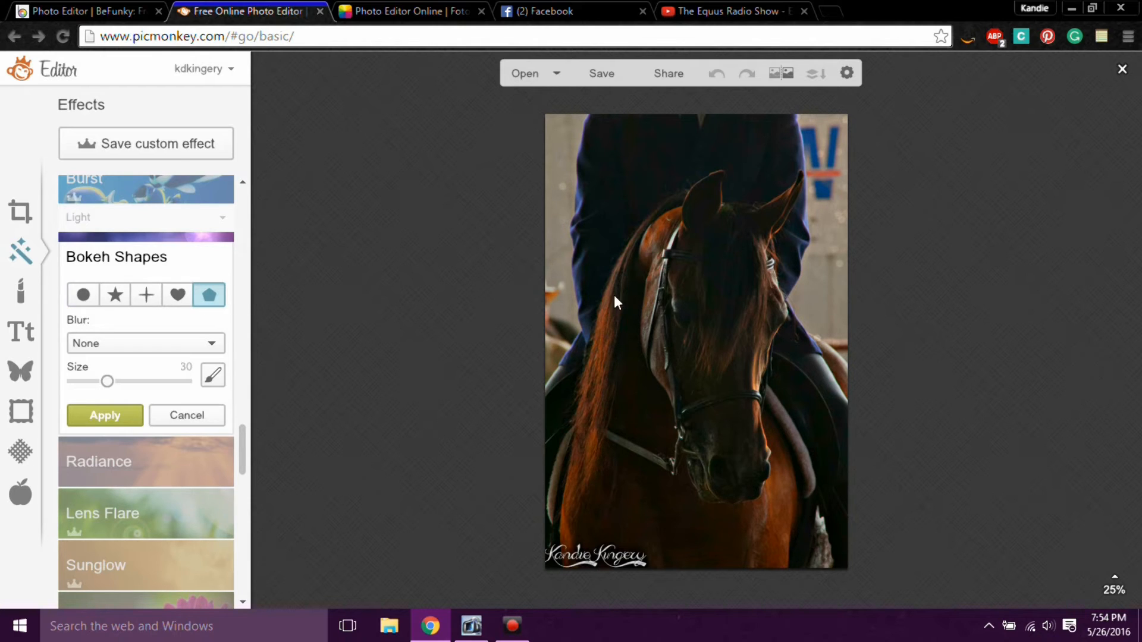
pyautogui.click(177, 295)
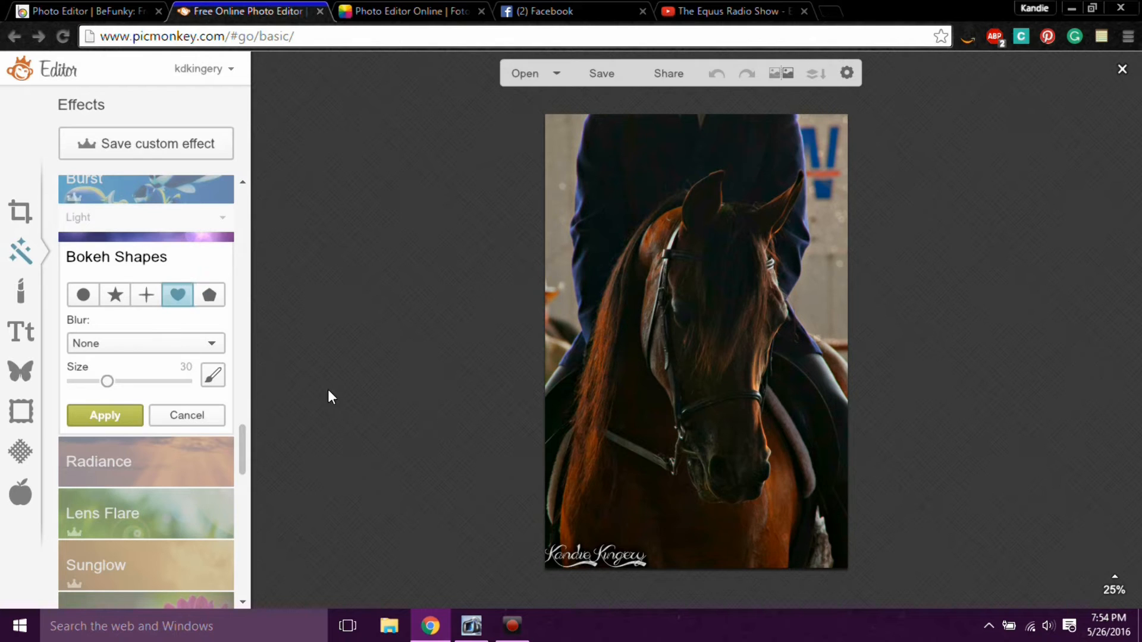
pyautogui.click(101, 415)
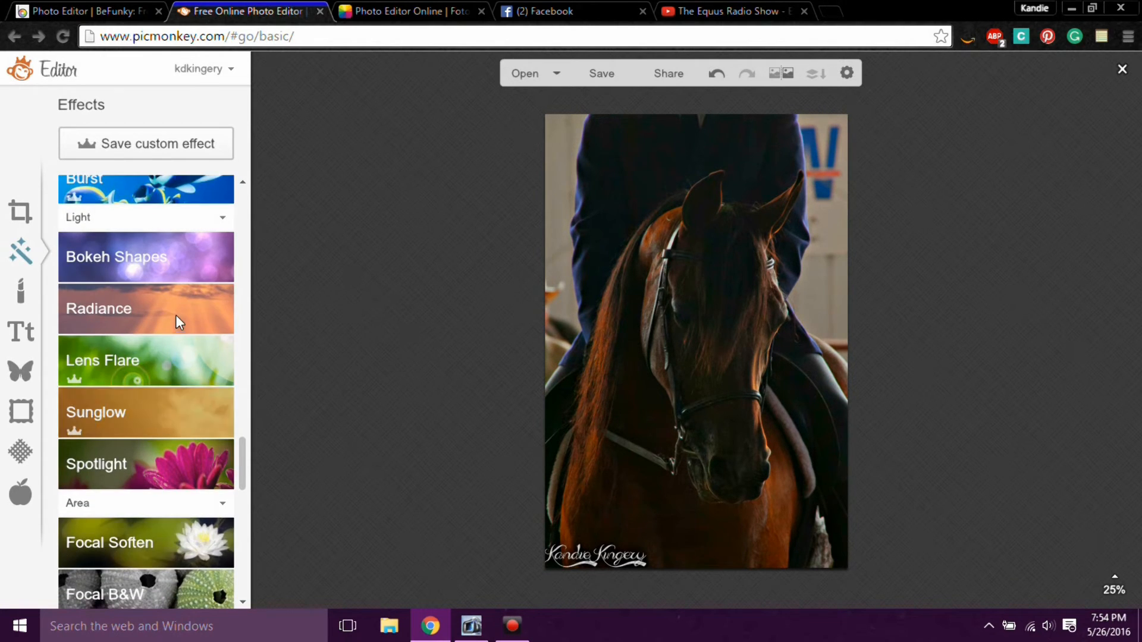
# - Try the Radiance effect with Radius 324, moving its focus area between the horse's ears
pyautogui.click(175, 315)
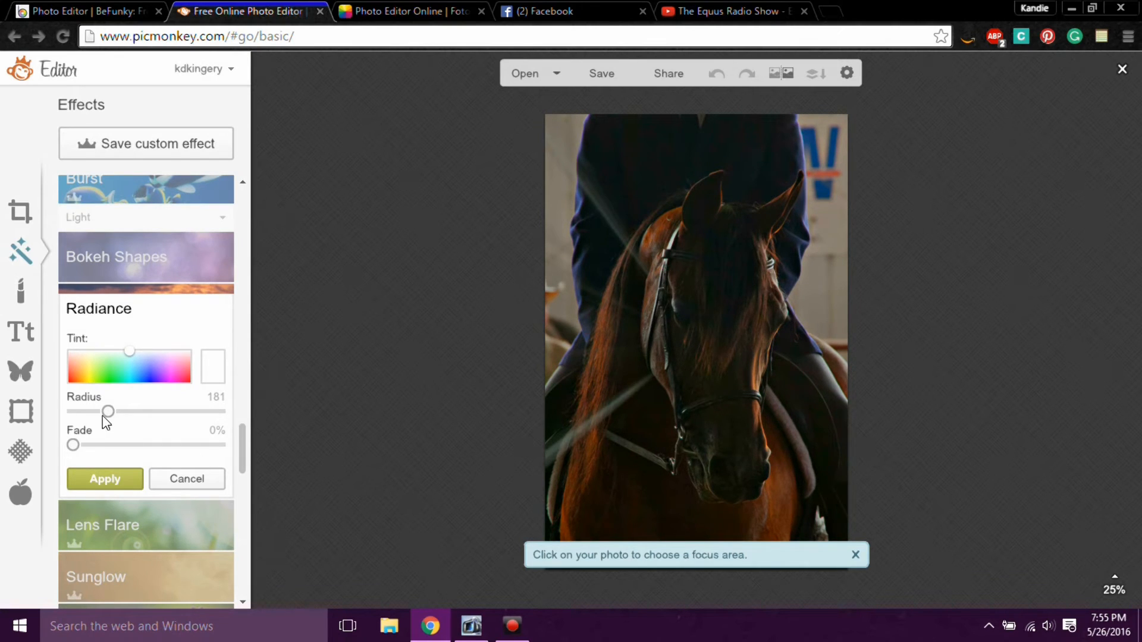
pyautogui.moveTo(107, 412); pyautogui.dragTo(139, 413)
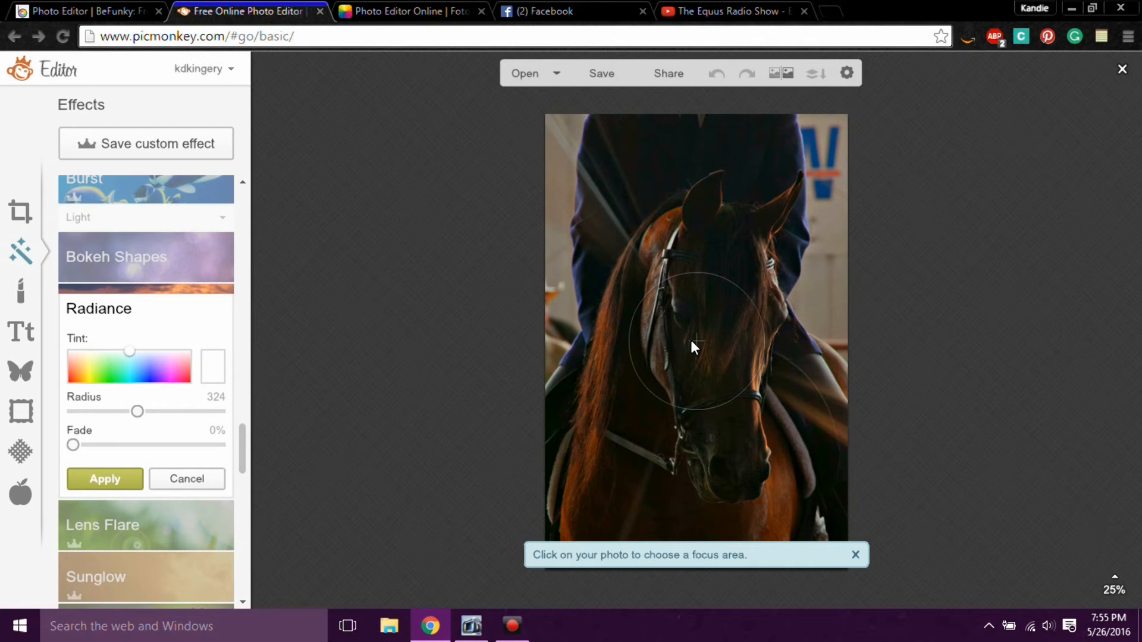
pyautogui.click(749, 284)
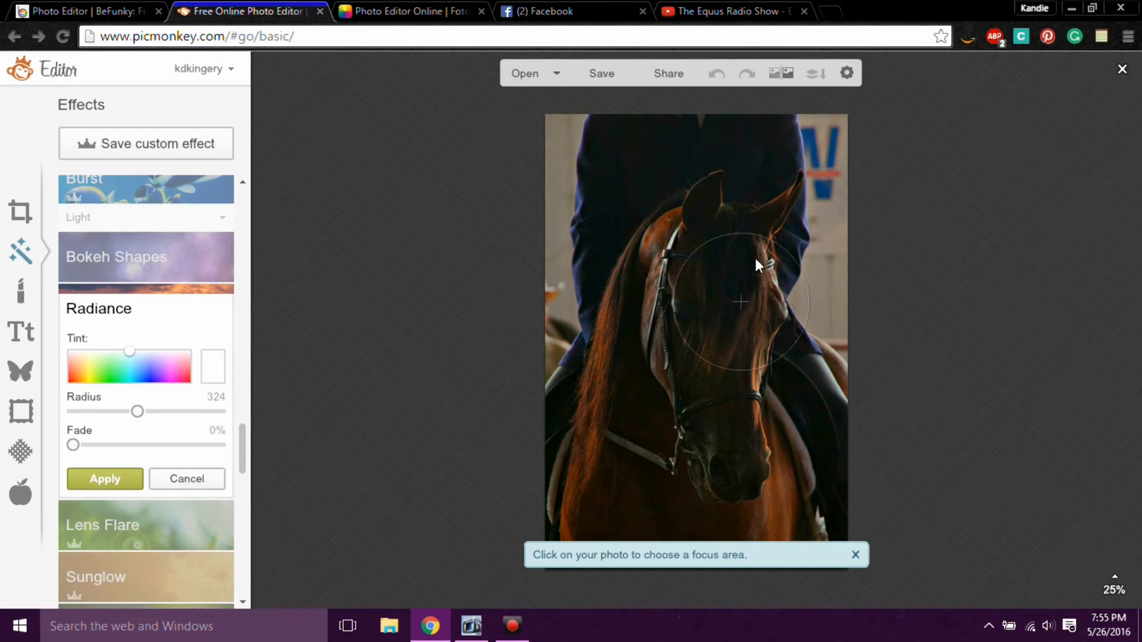
pyautogui.click(738, 214)
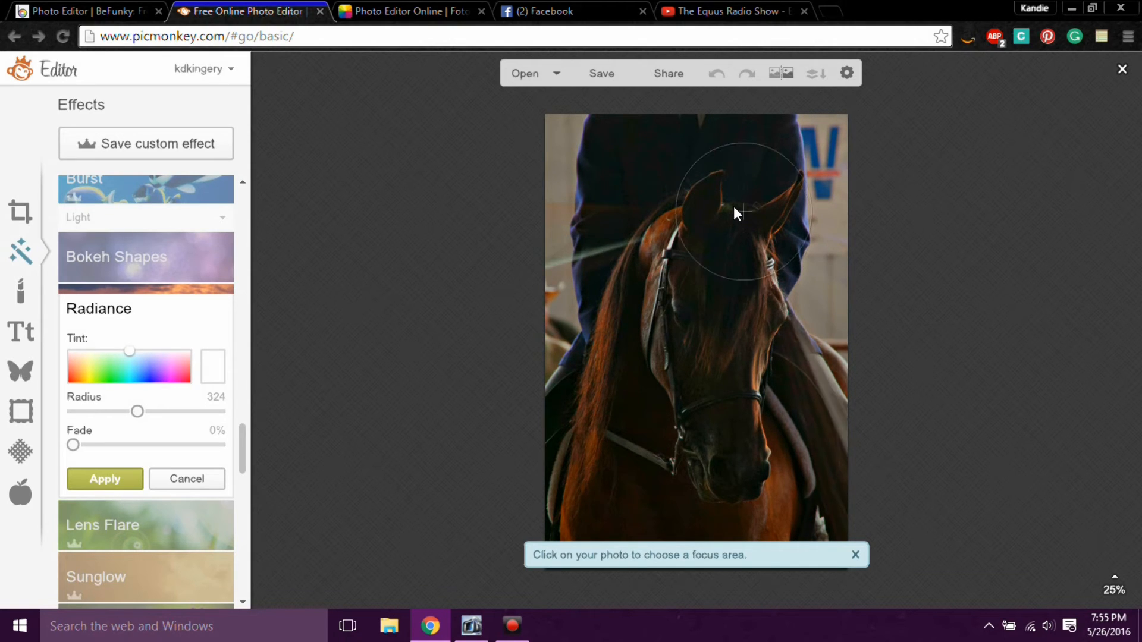
# - Discard Radiance and try the Lens Flare effect with the flare moved toward the photo's upper-left corner, then cancel it
pyautogui.click(133, 519)
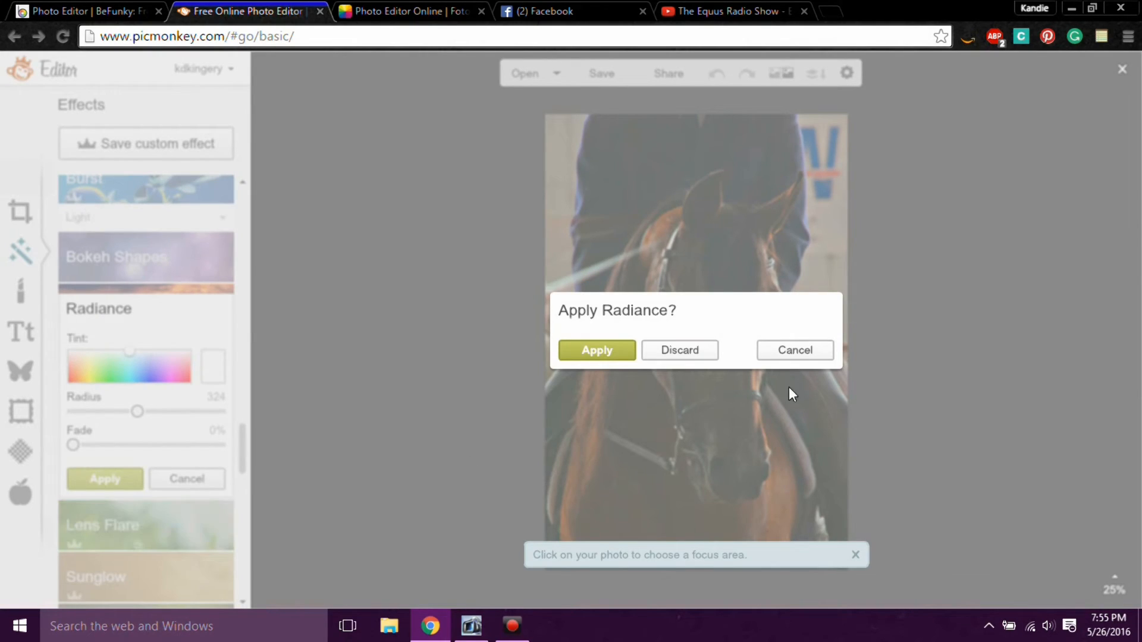
pyautogui.click(687, 352)
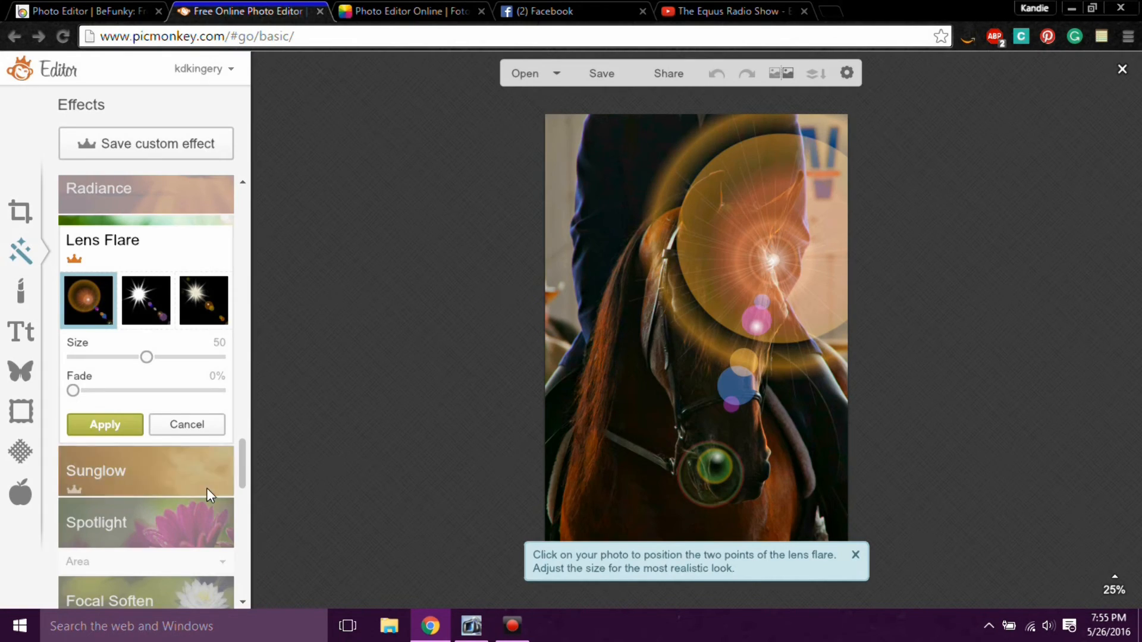
pyautogui.moveTo(748, 221); pyautogui.dragTo(559, 140)
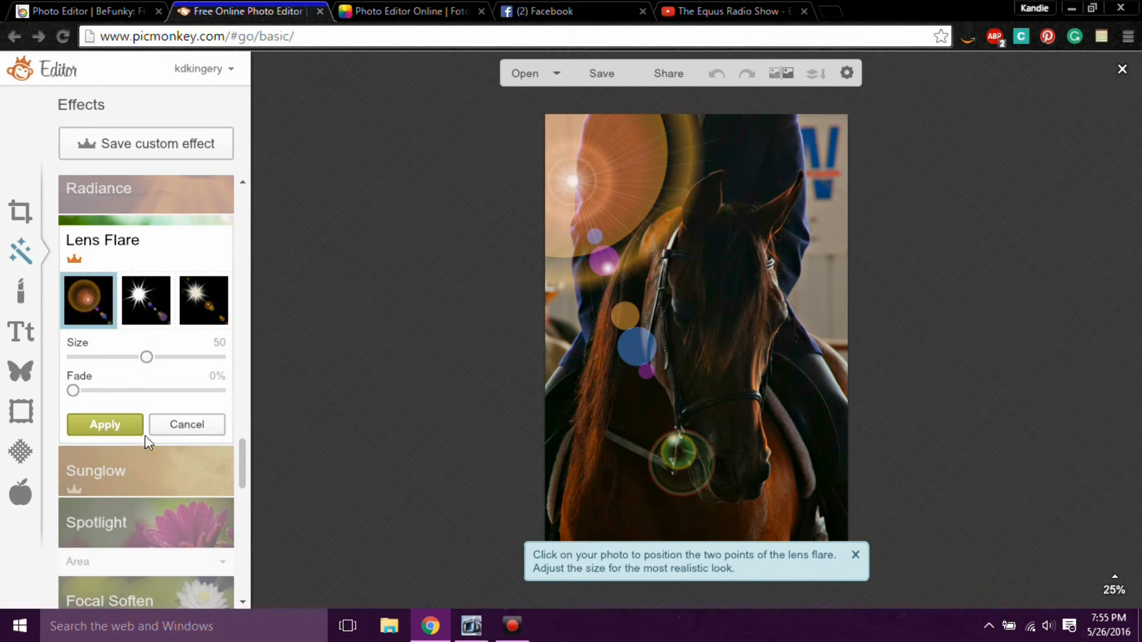
pyautogui.click(174, 428)
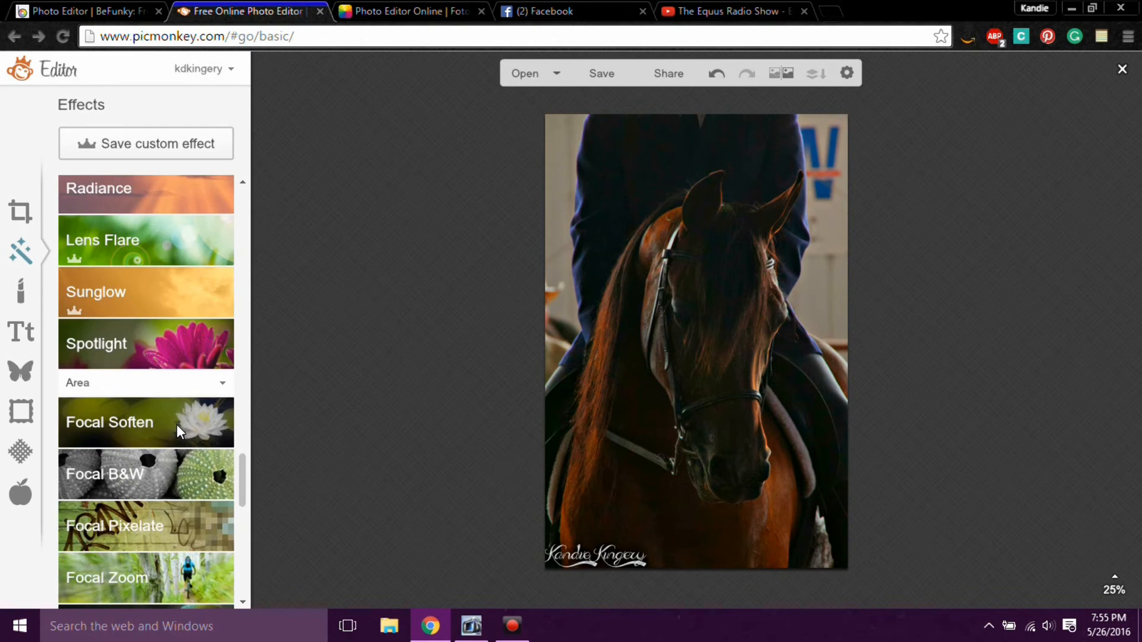
# - Try the Artsy group's Mirror effect in all four directions and look at the Draw effect's options, cancelling both
pyautogui.scroll(-10, 131, 368)
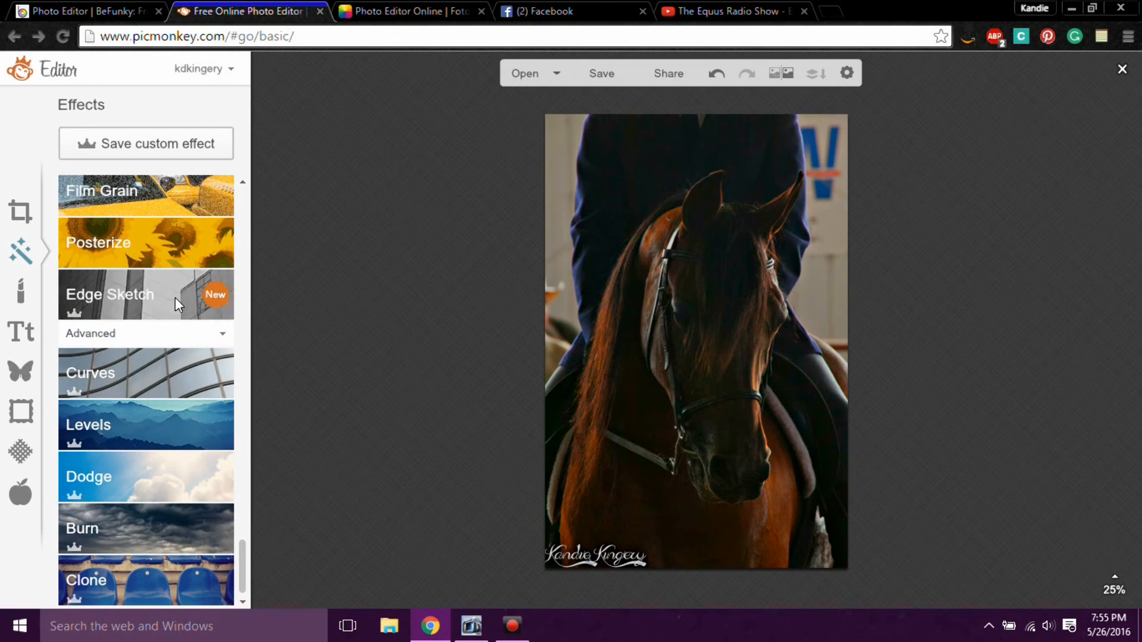
pyautogui.scroll(4, 122, 317)
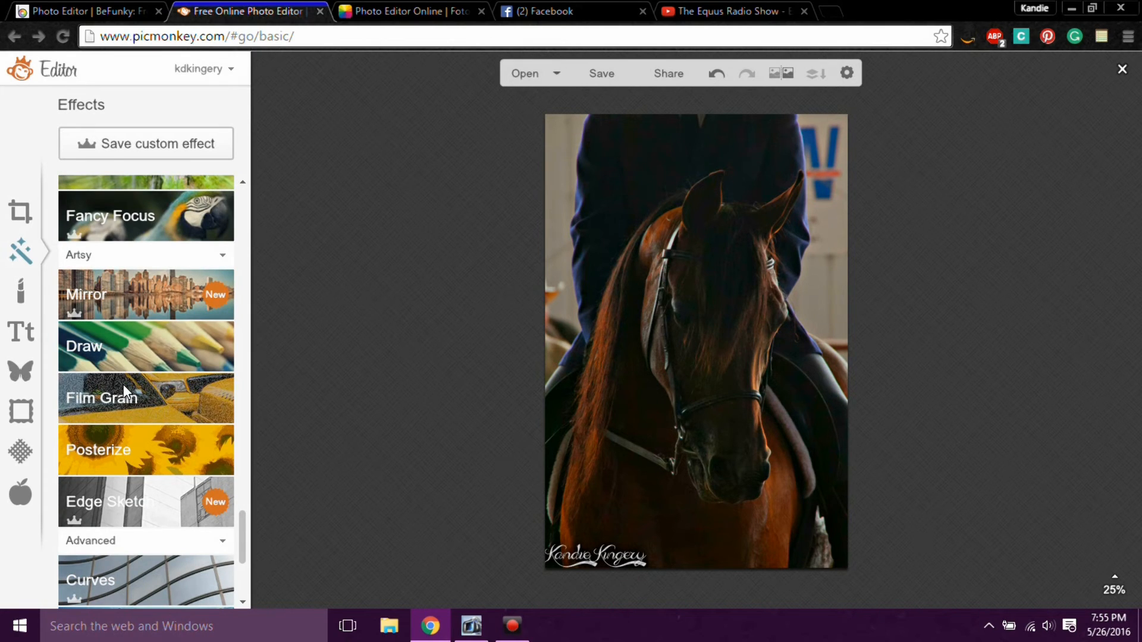
pyautogui.click(130, 288)
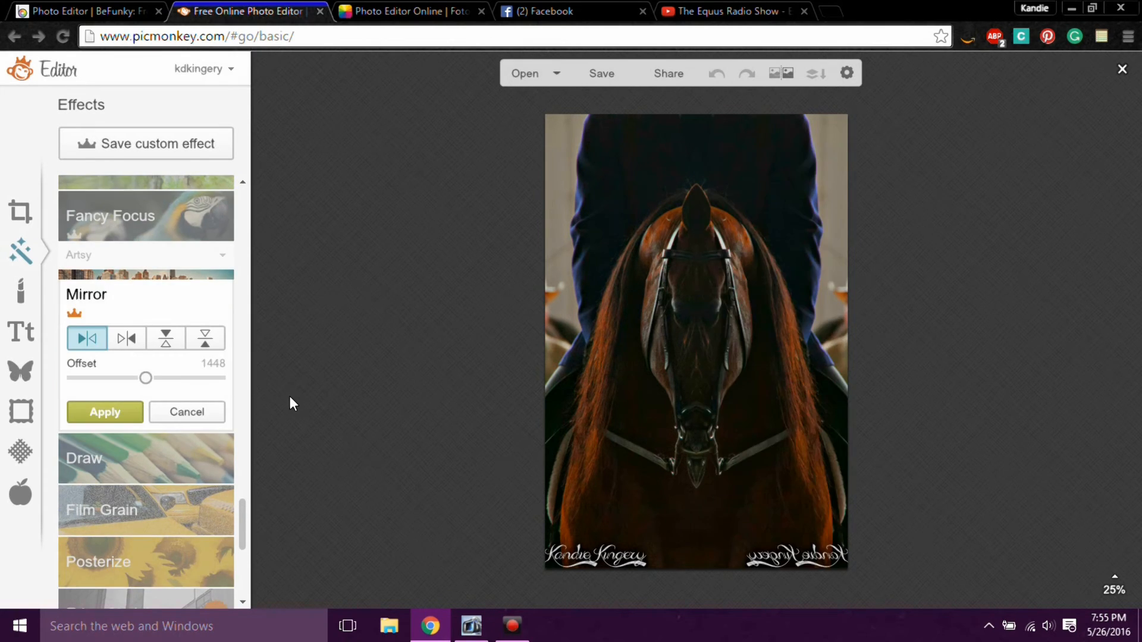
pyautogui.click(209, 343)
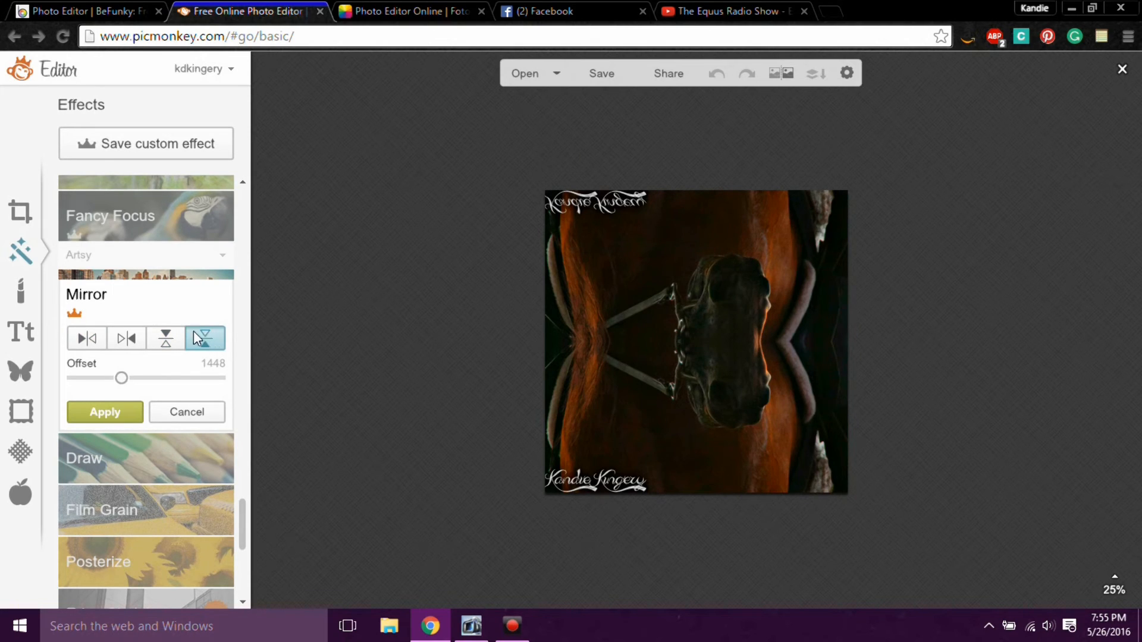
pyautogui.click(176, 339)
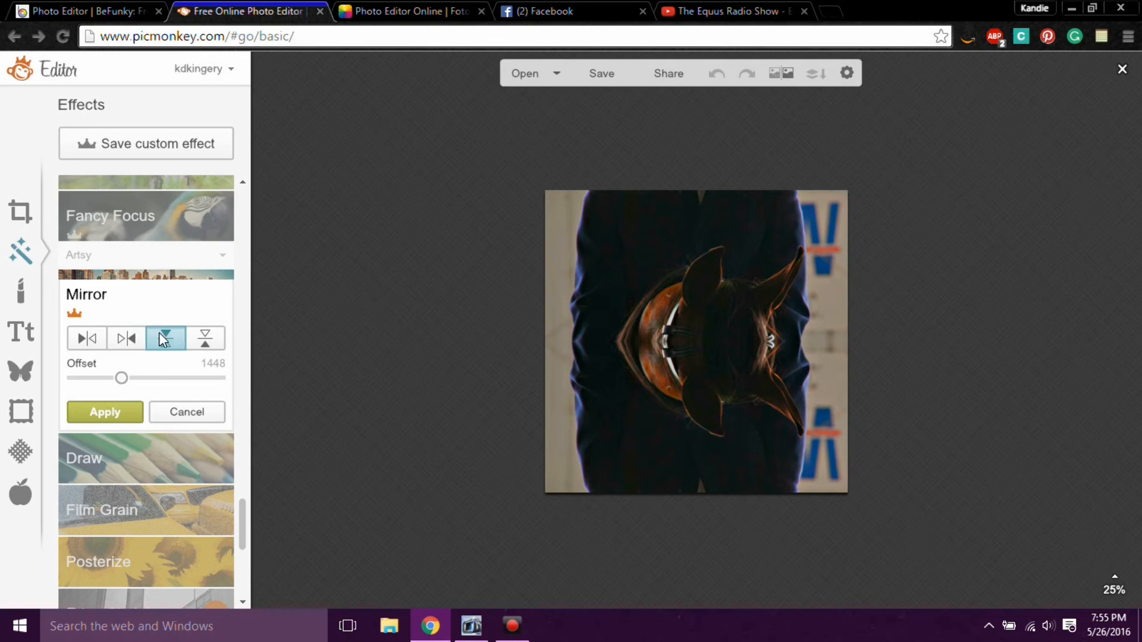
pyautogui.click(131, 343)
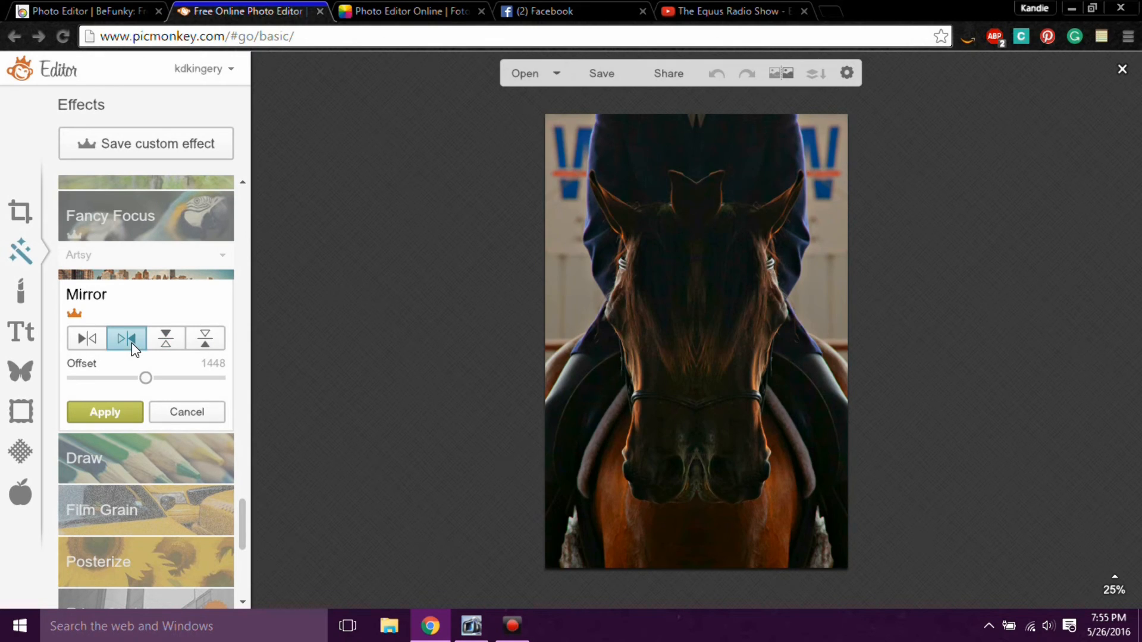
pyautogui.click(87, 340)
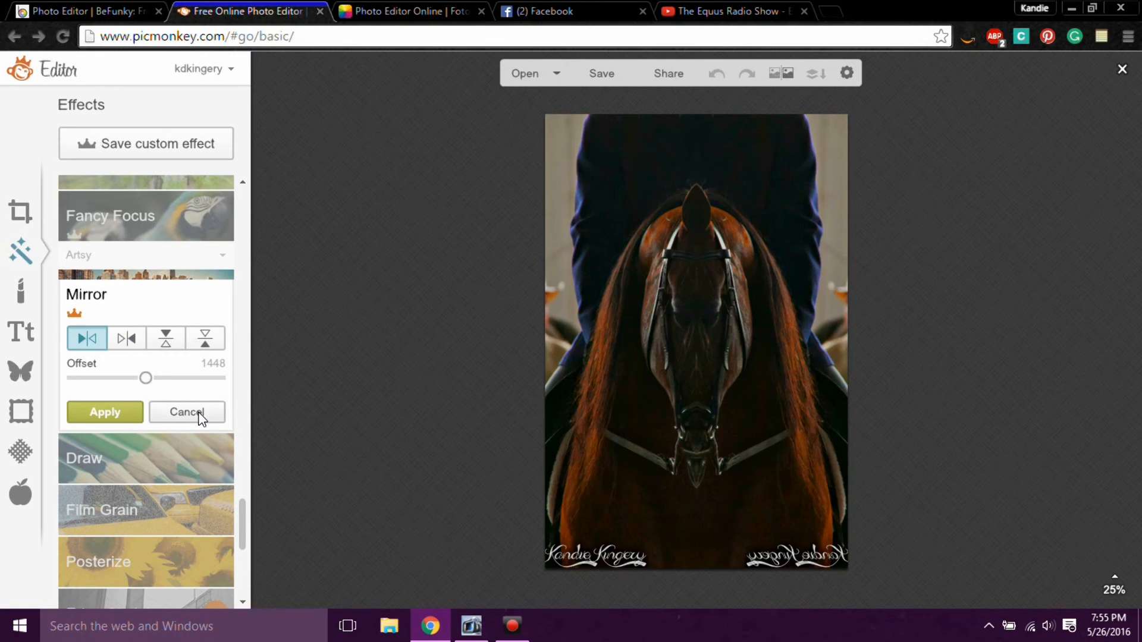
pyautogui.click(187, 412)
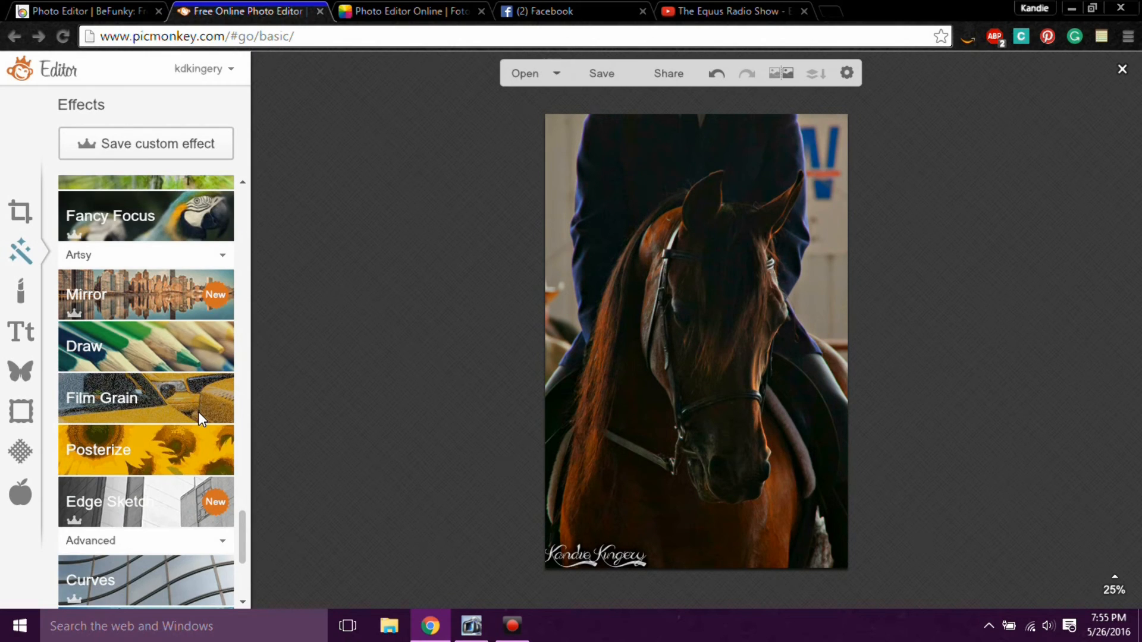
pyautogui.click(194, 349)
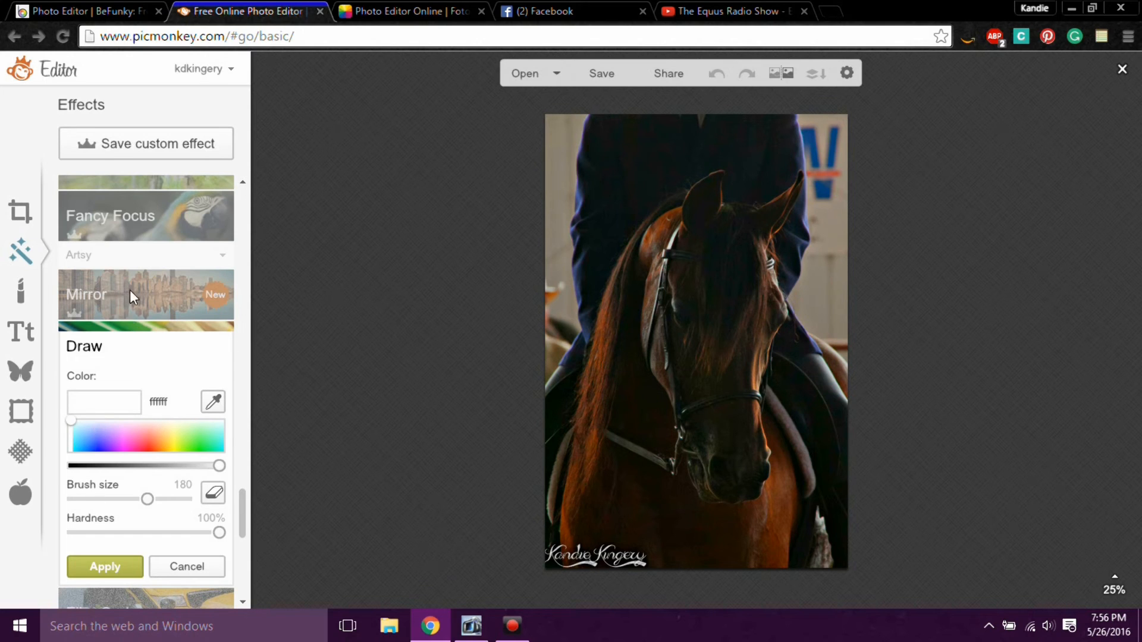
pyautogui.click(185, 566)
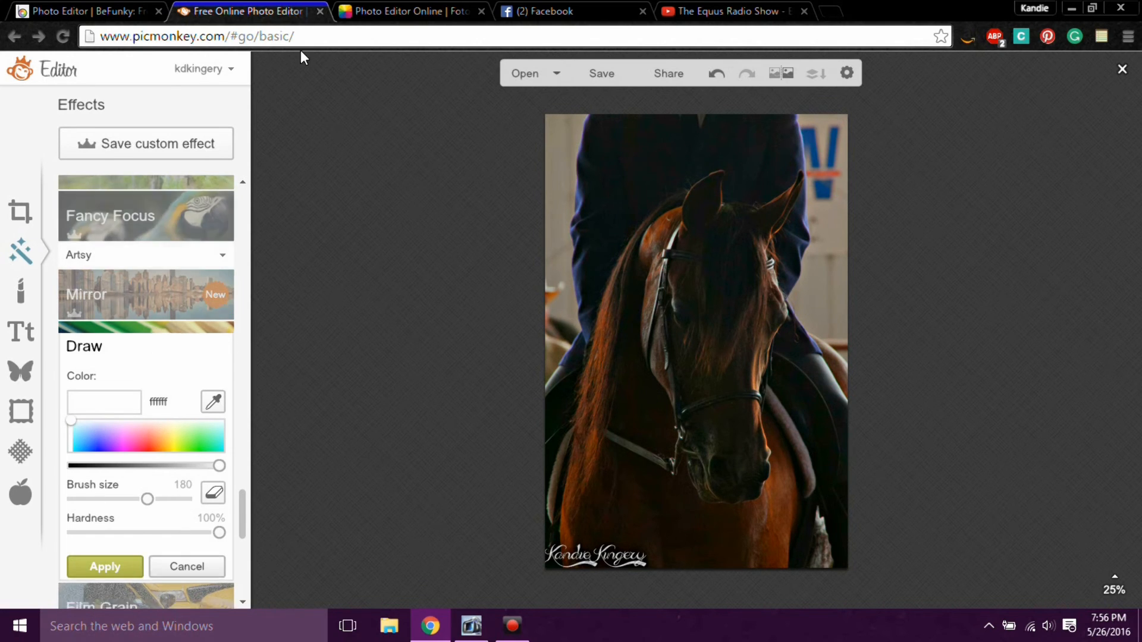
# - Switch to the Fotor editor and close its page, confirming that the site may be left
pyautogui.click(374, 7)
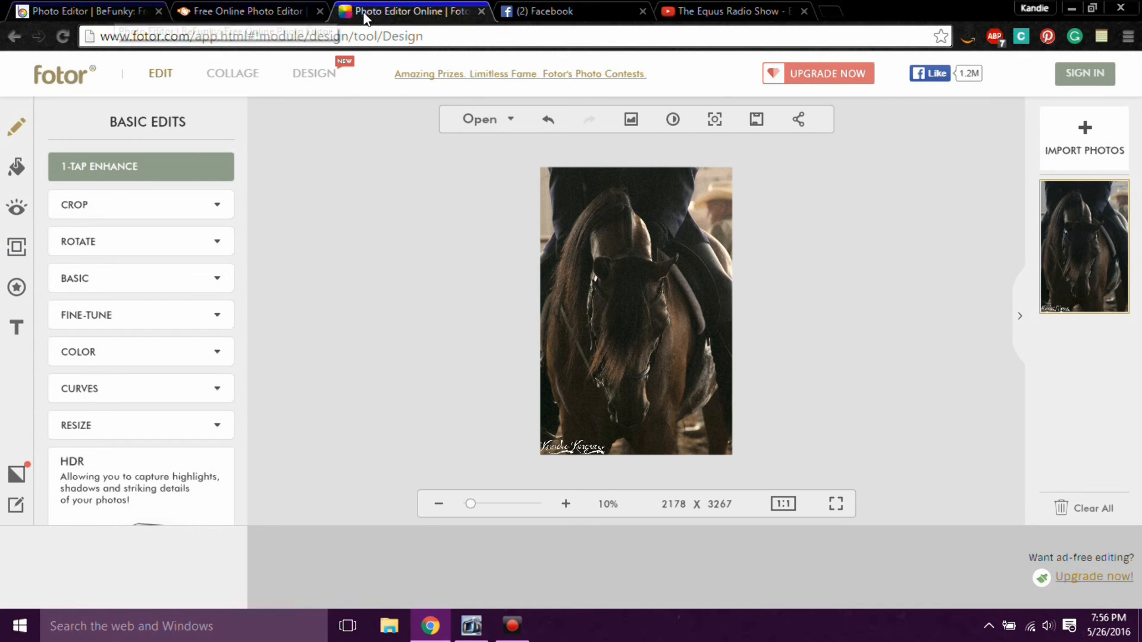
pyautogui.click(482, 12)
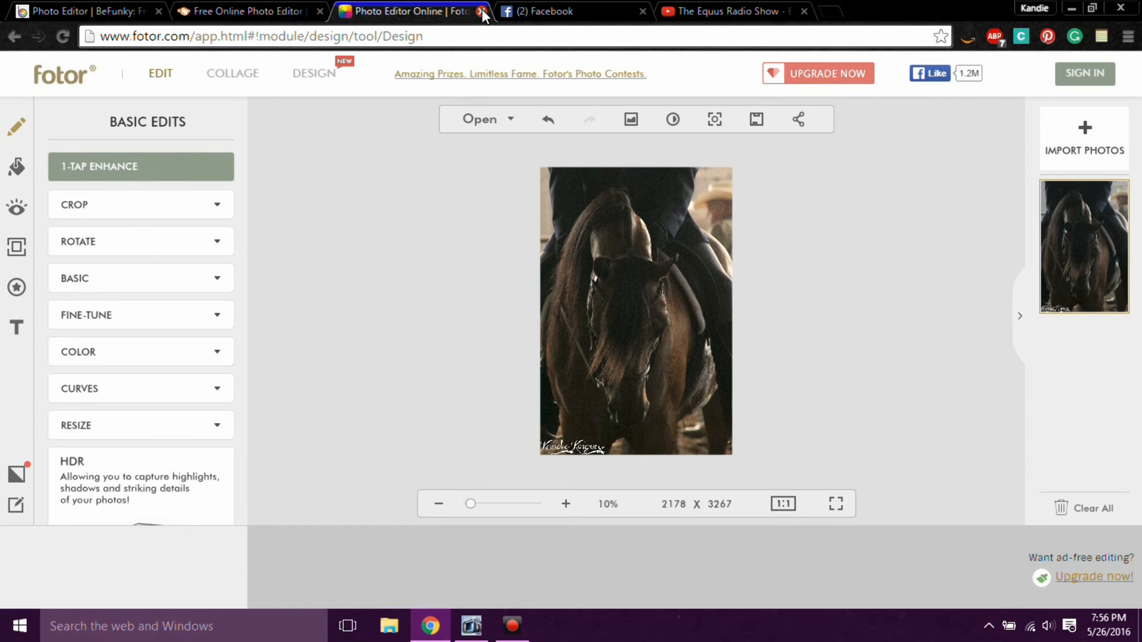
pyautogui.click(599, 159)
# - Compare the edited horse photo in BeFunky with the version in PicMonkey, alternating between the two editors
pyautogui.click(128, 9)
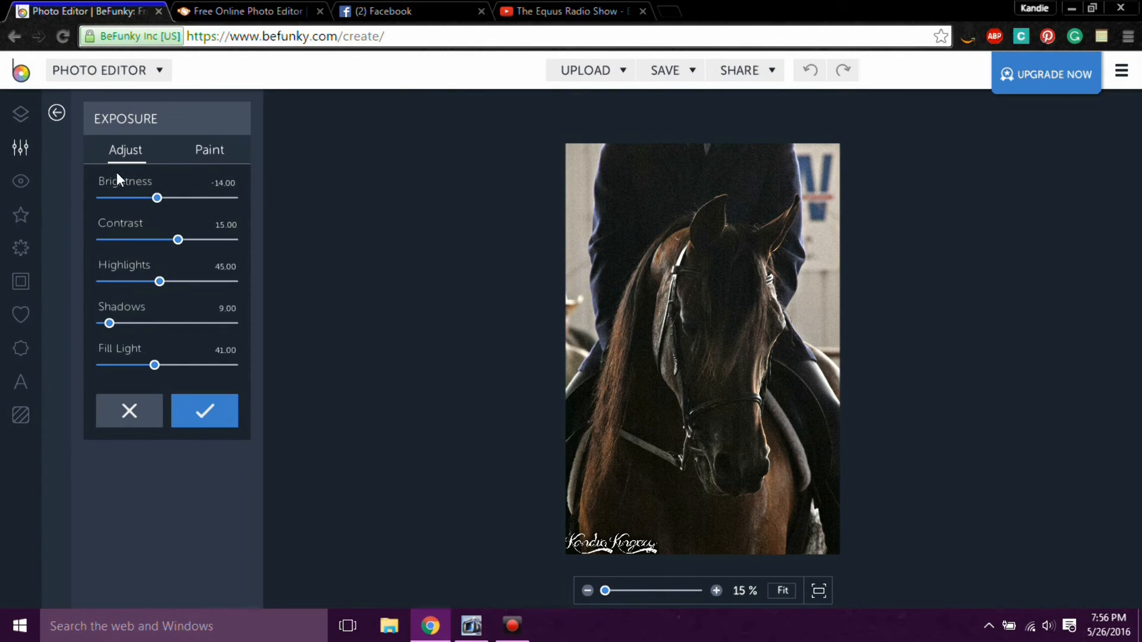
pyautogui.click(233, 5)
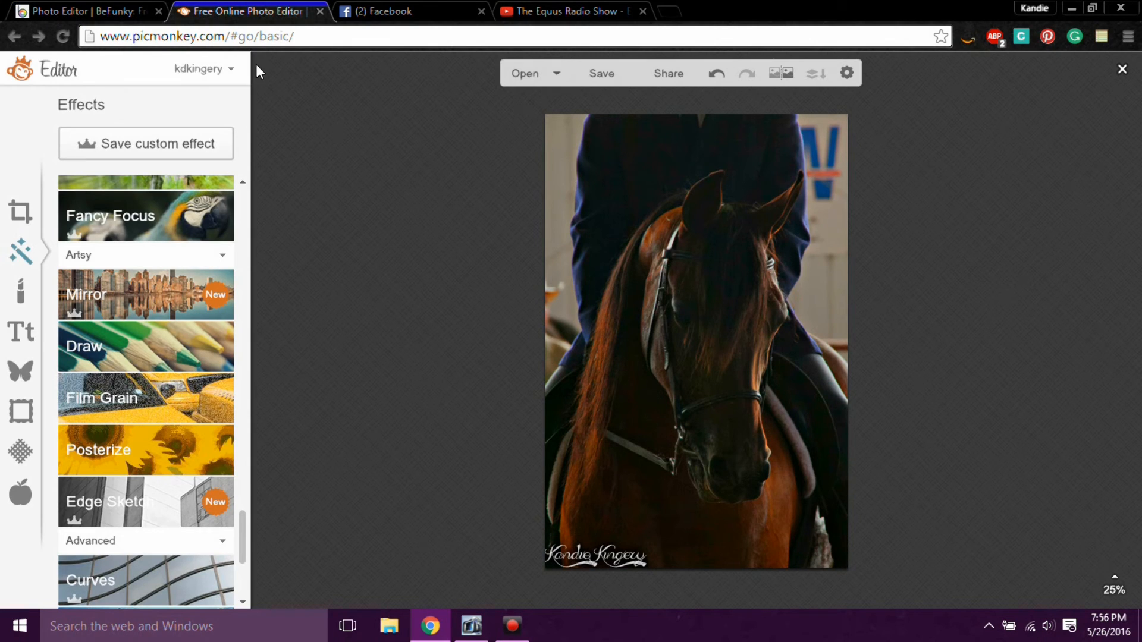
pyautogui.click(117, 9)
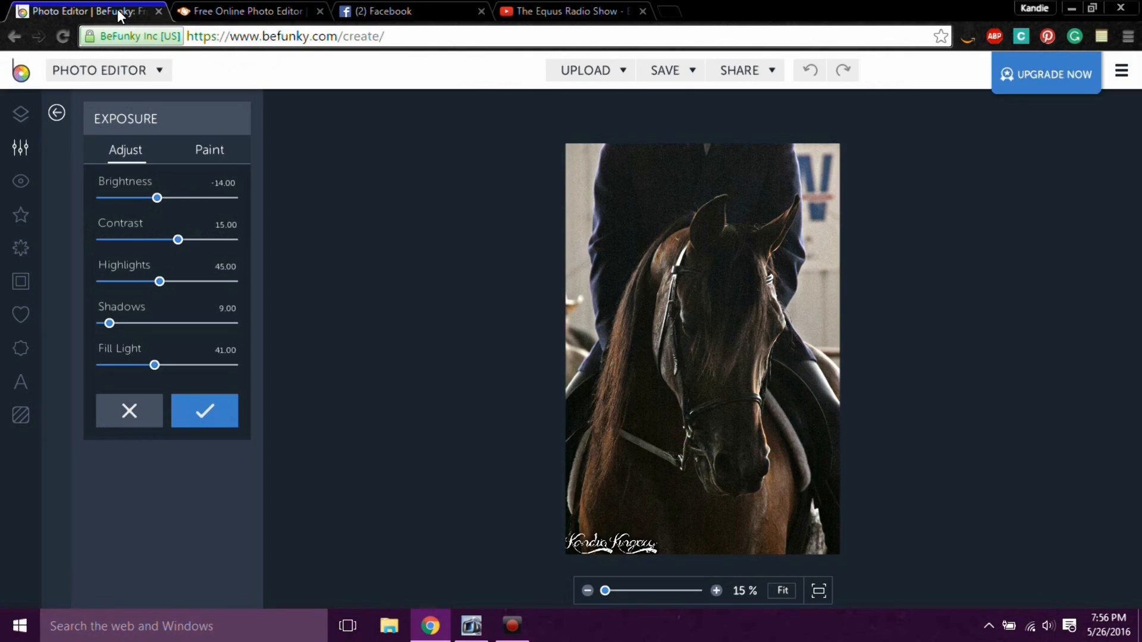
pyautogui.click(259, 3)
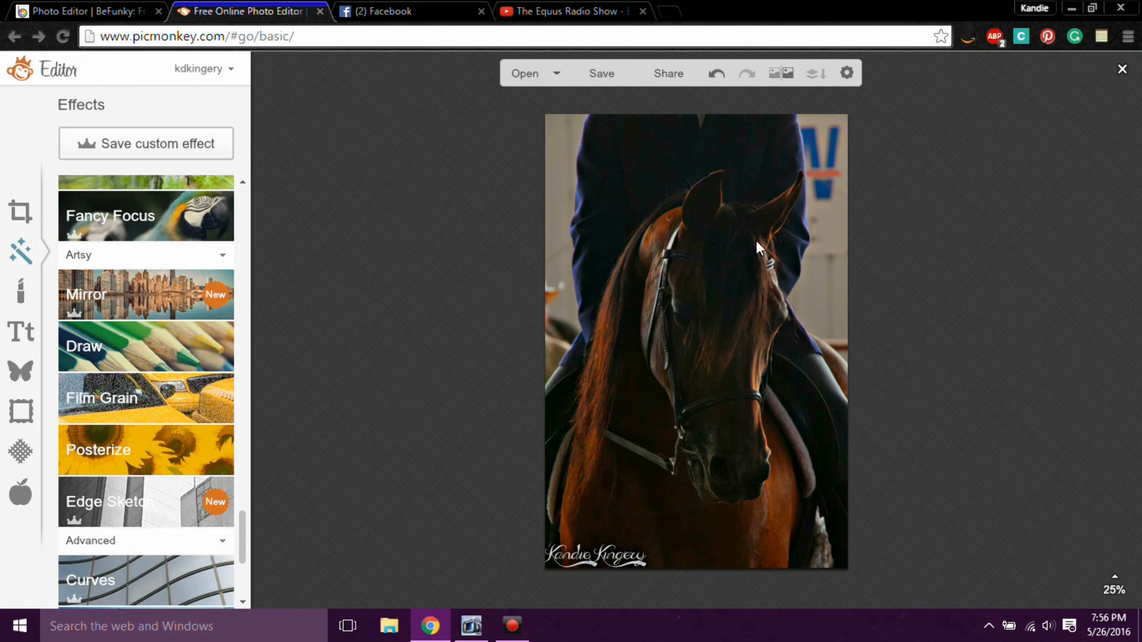
pyautogui.click(112, 10)
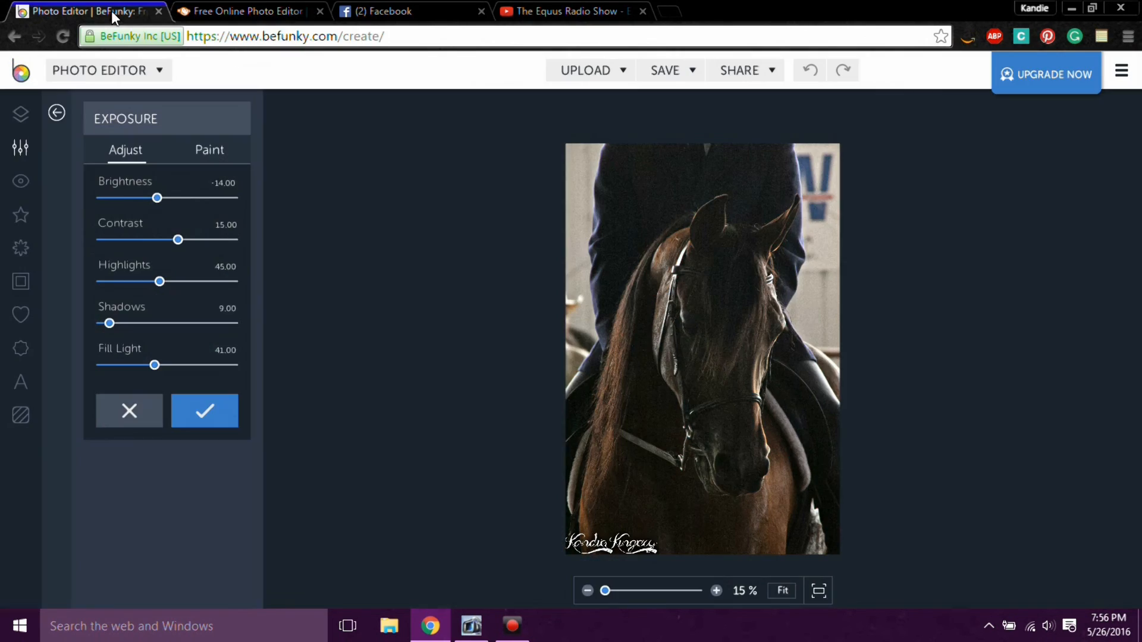
pyautogui.click(249, 10)
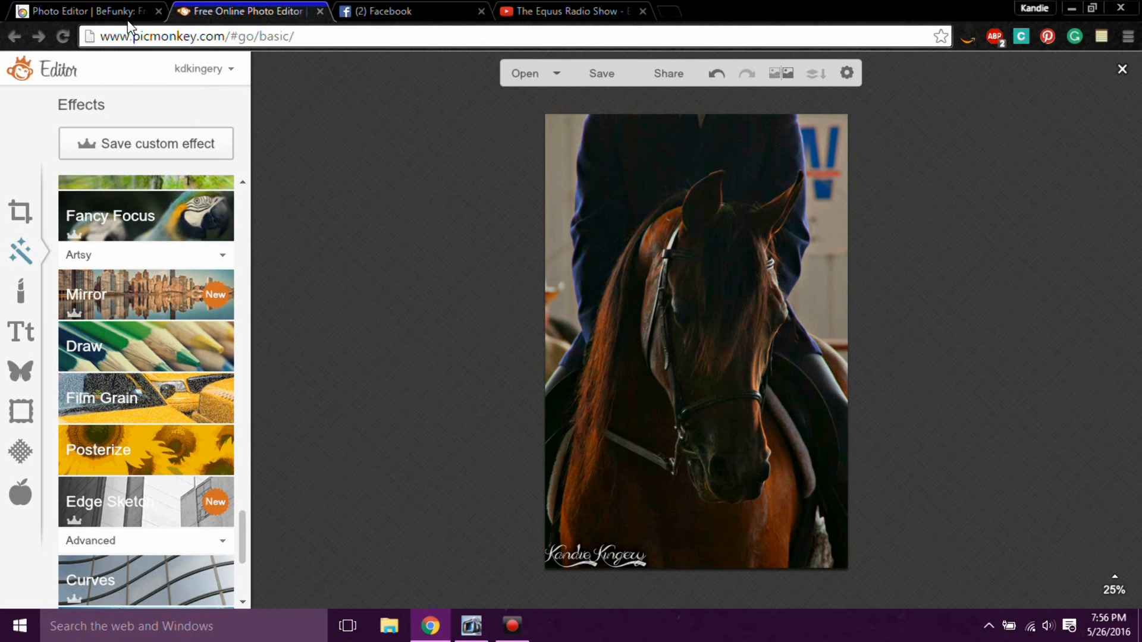
pyautogui.click(110, 8)
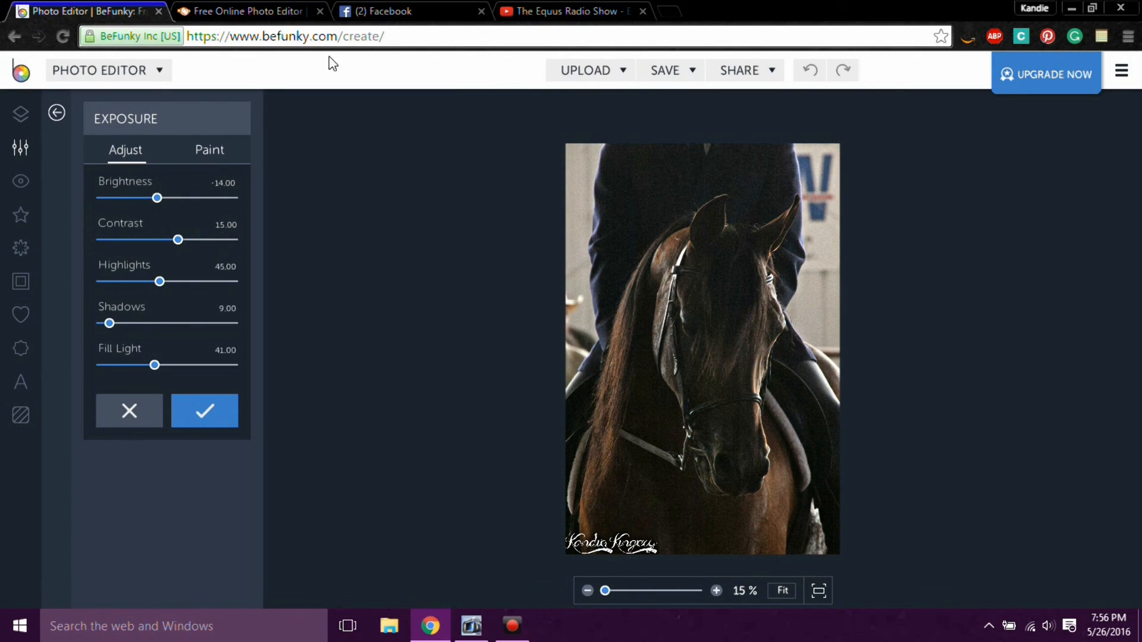
pyautogui.click(267, 12)
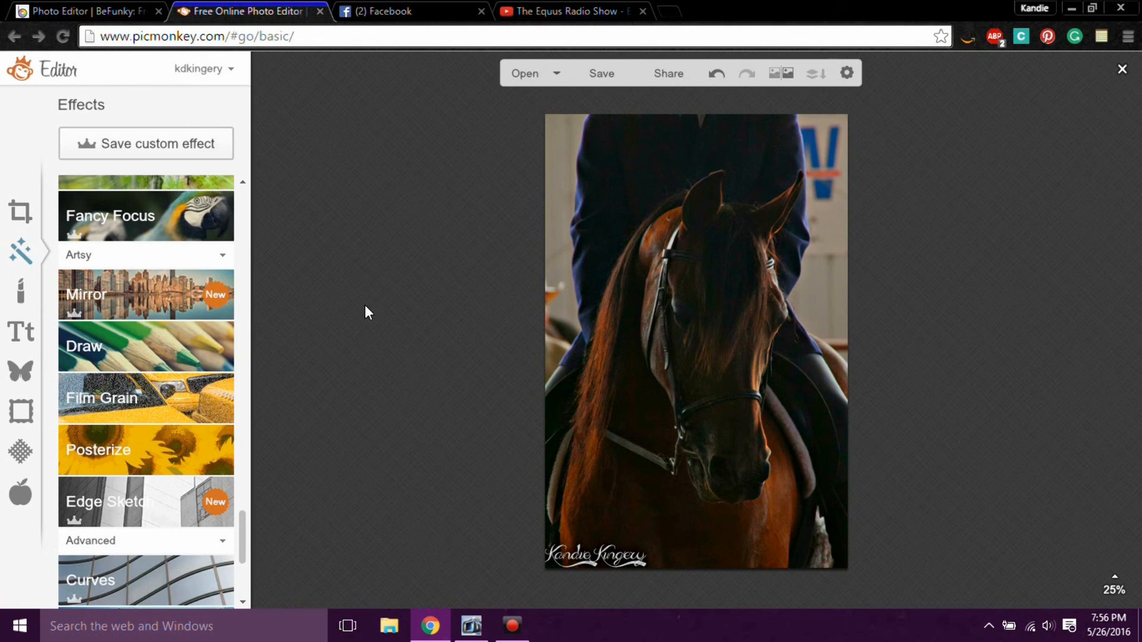
pyautogui.scroll(2, 330, 423)
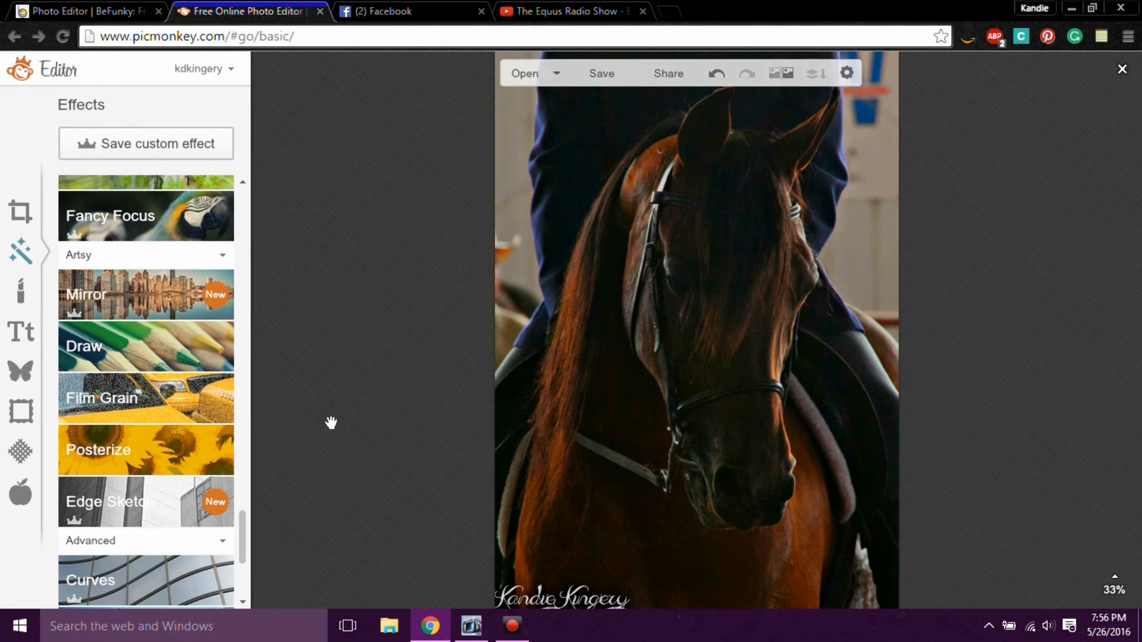
pyautogui.scroll(-2, 331, 423)
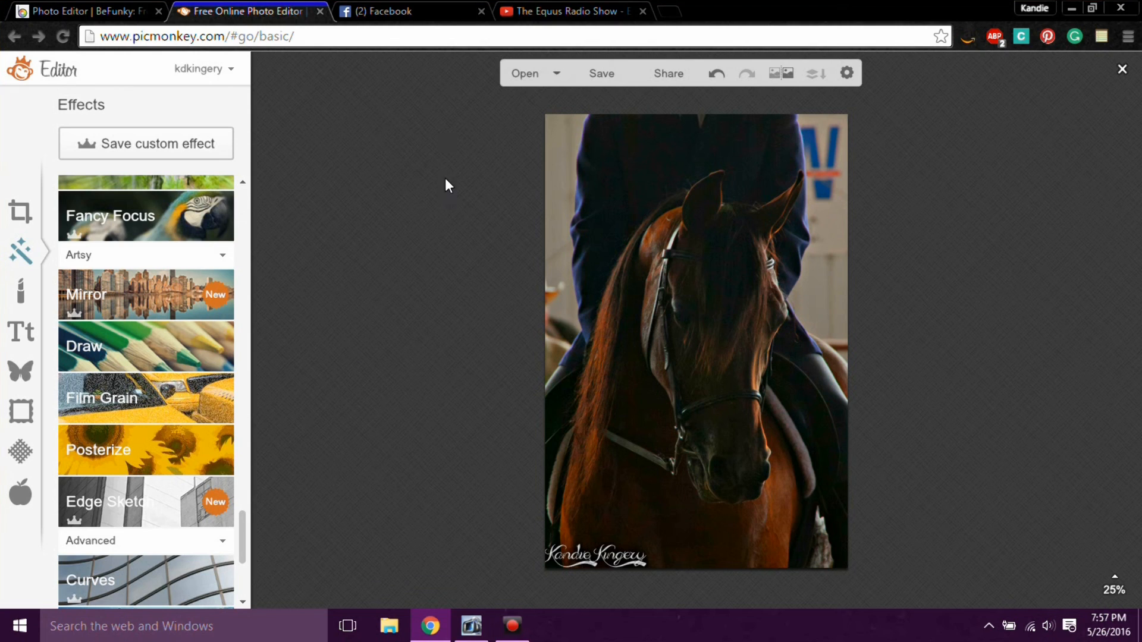
pyautogui.moveTo(515, 633)
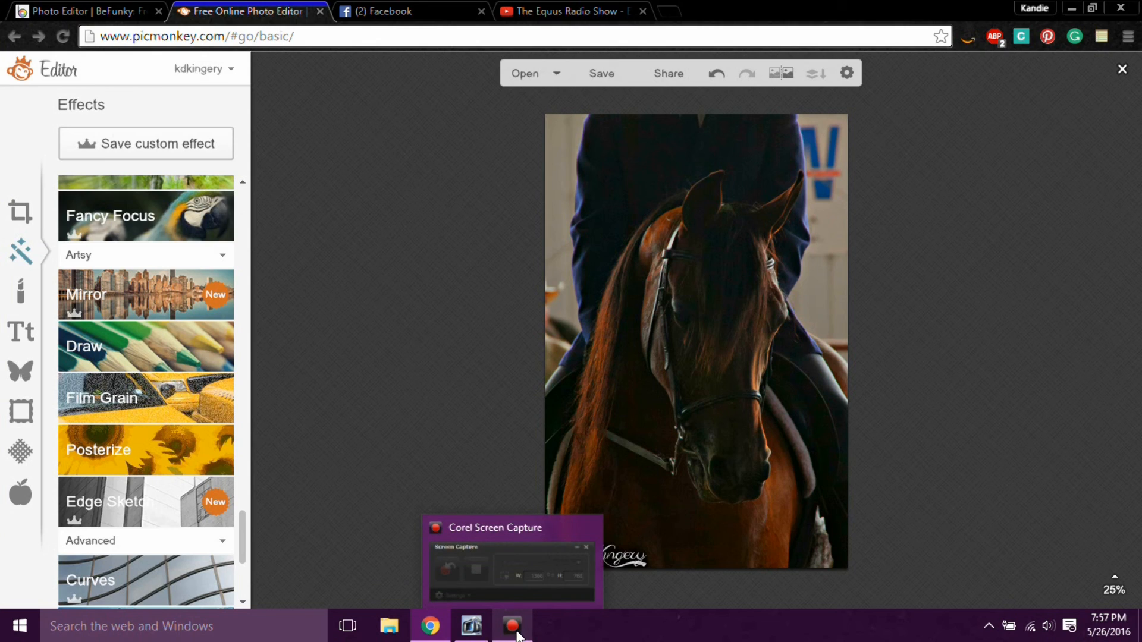